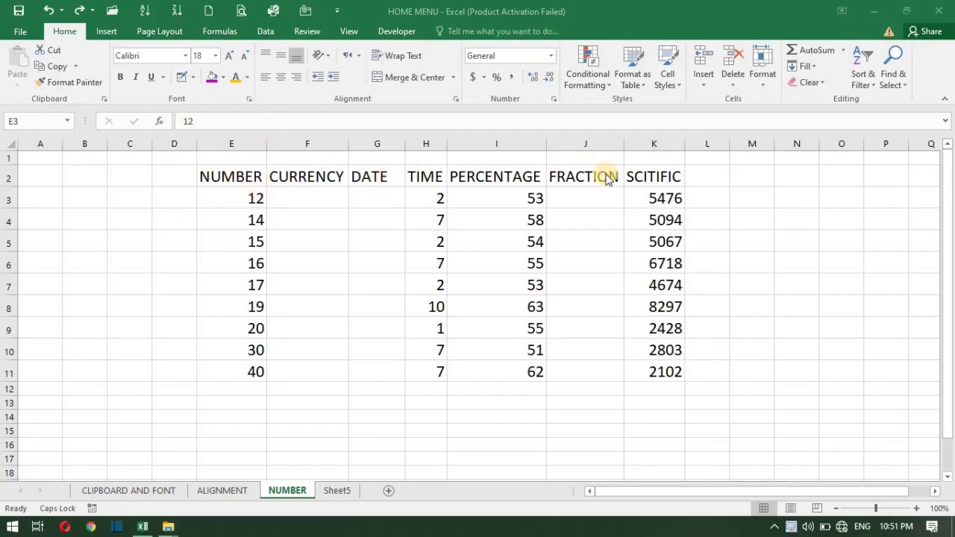
- Browse the Number Format list and close it without applying any format
click(550, 57)
click(550, 58)
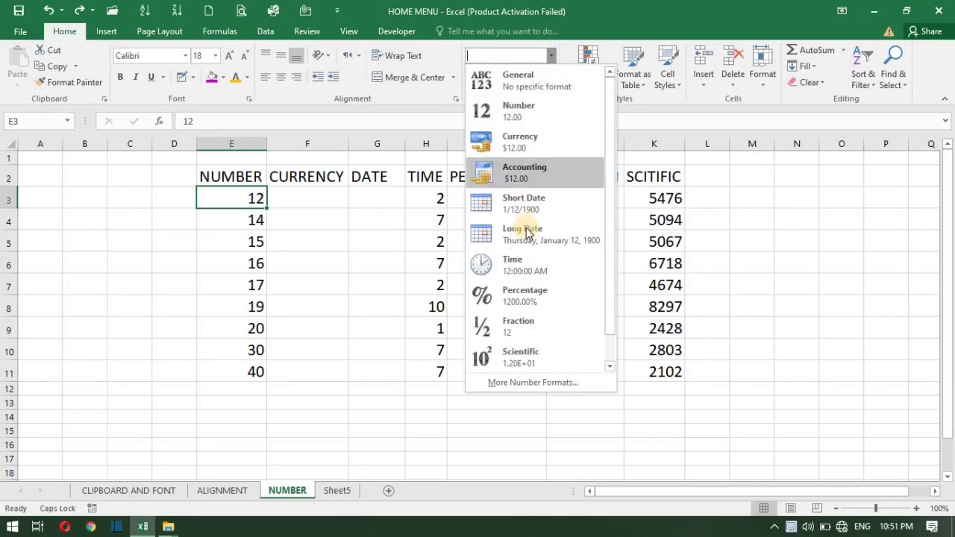
click(362, 246)
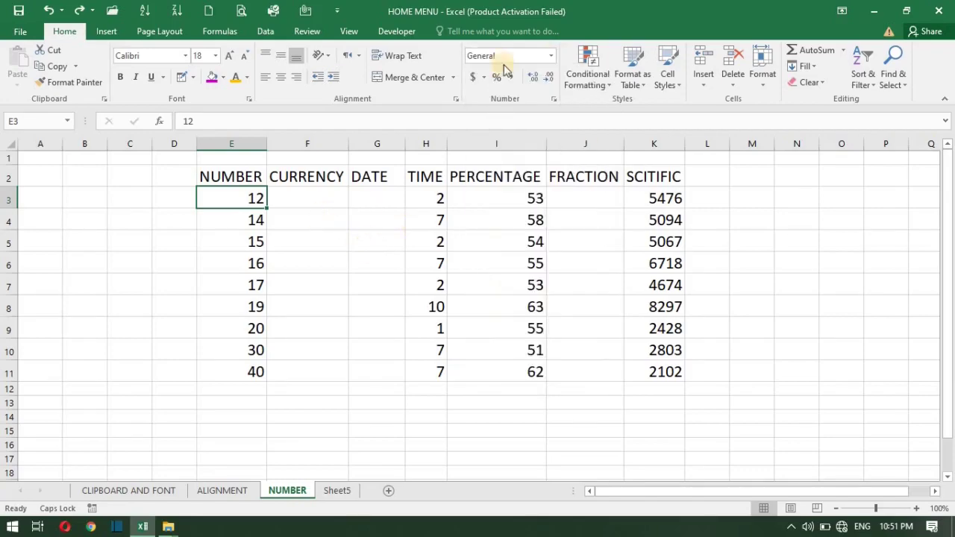
click(549, 57)
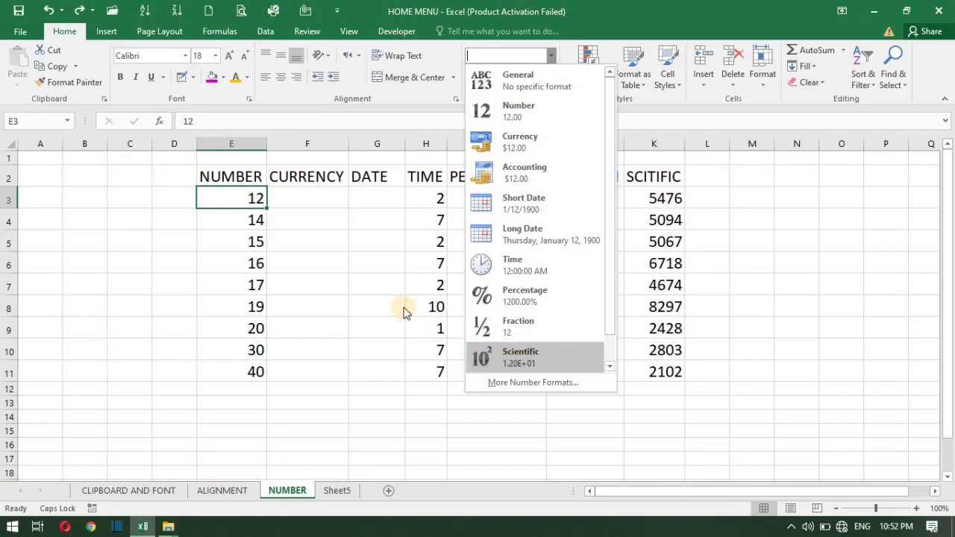
key(Escape)
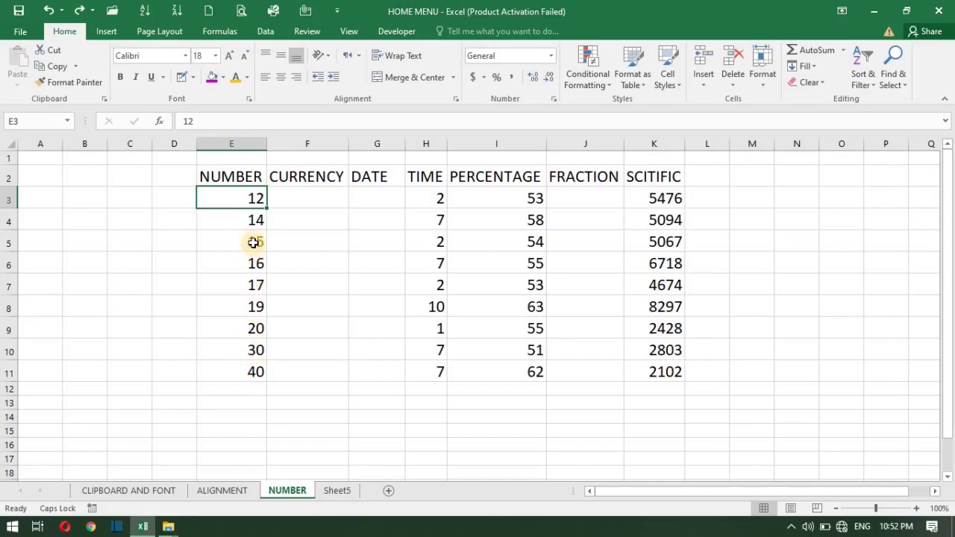
- Select the NUMBER values in E3:E11, from 12 down to 40
mouse_move(251, 193)
mouse_down()
mouse_move(254, 371)
mouse_move(252, 299)
mouse_up()
click(251, 198)
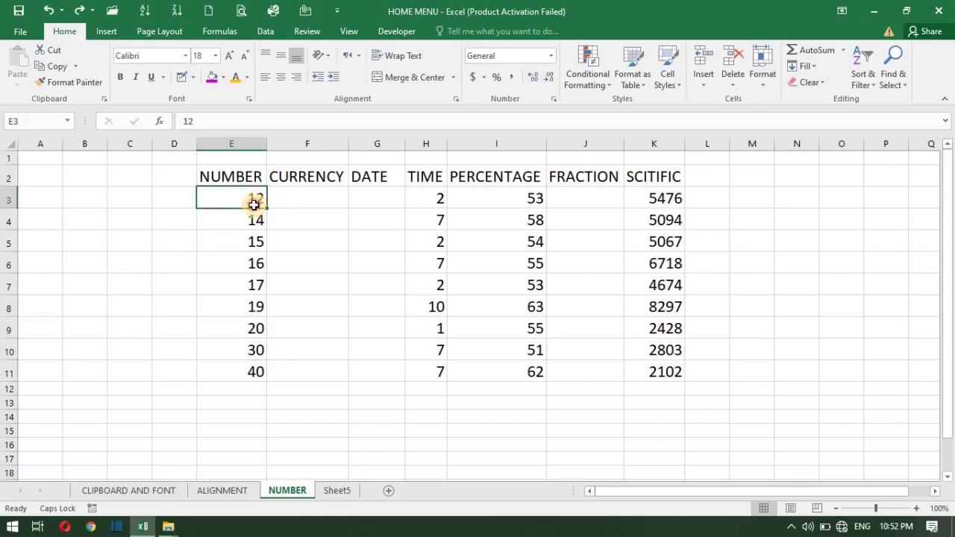
drag(254, 204, 252, 366)
click(228, 309)
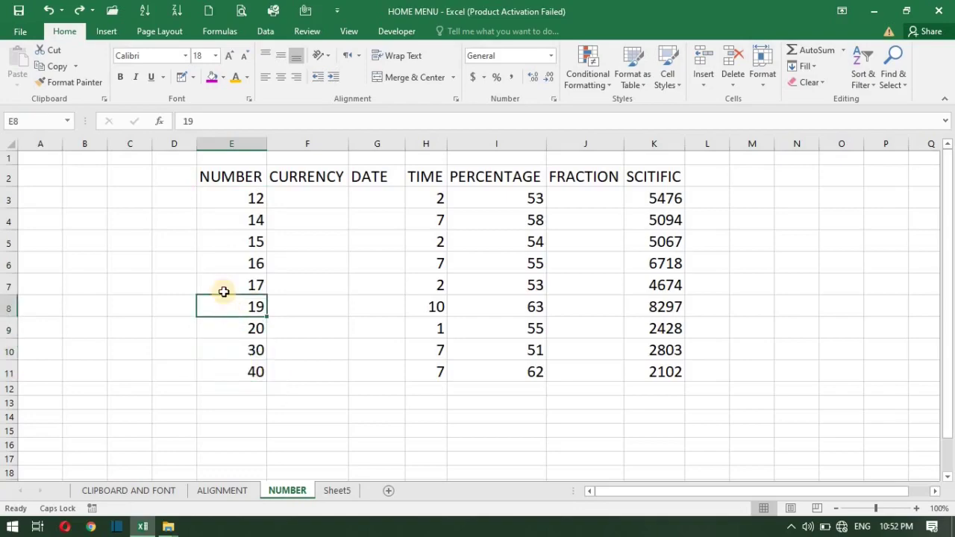
click(250, 198)
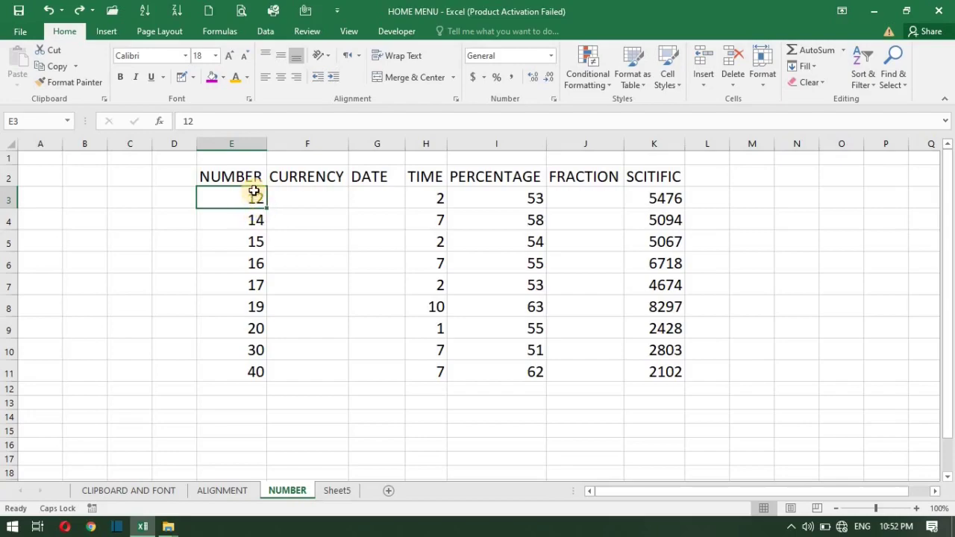
click(252, 180)
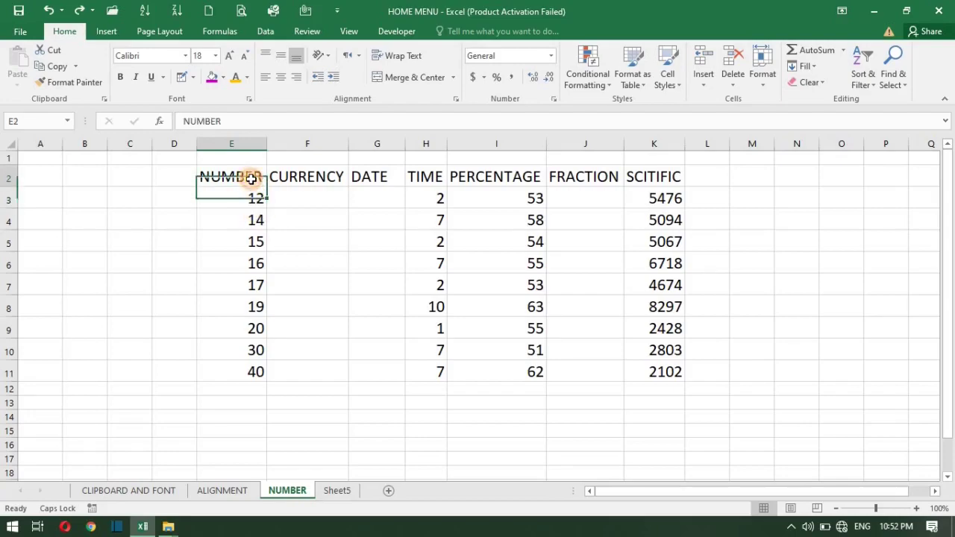
drag(248, 196, 252, 370)
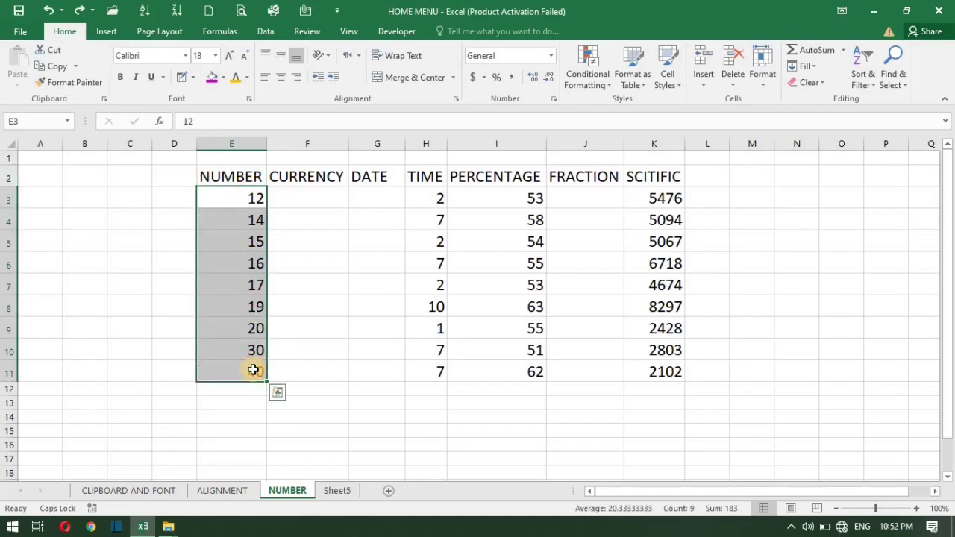
click(552, 54)
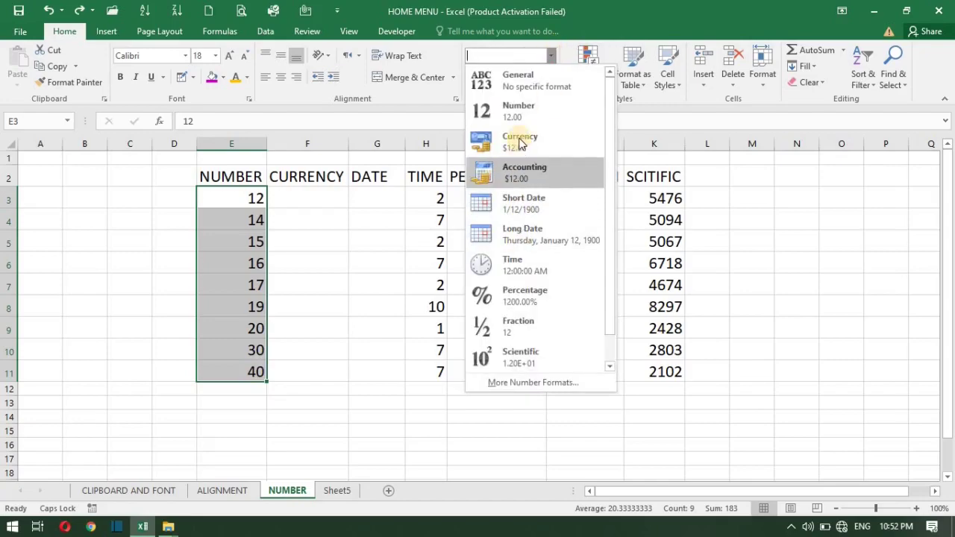
click(517, 297)
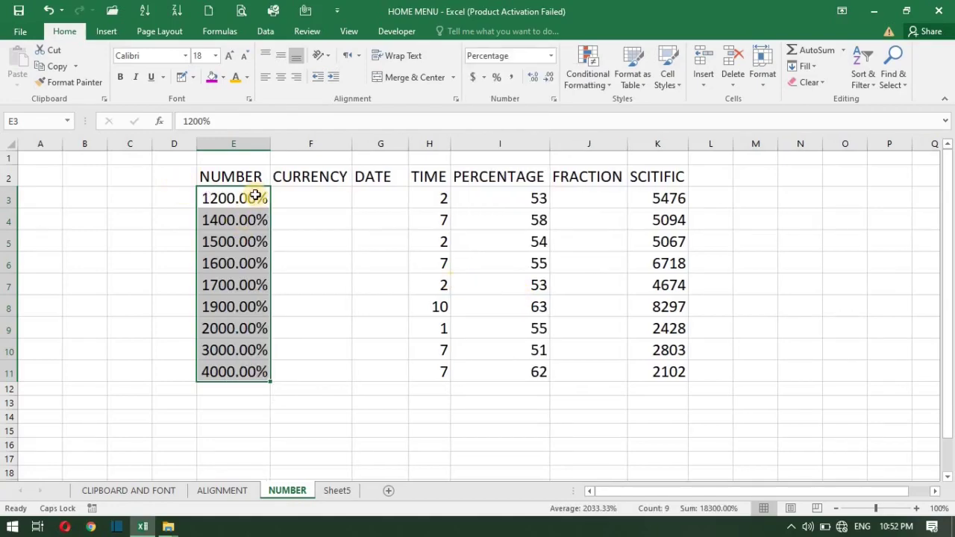
click(551, 56)
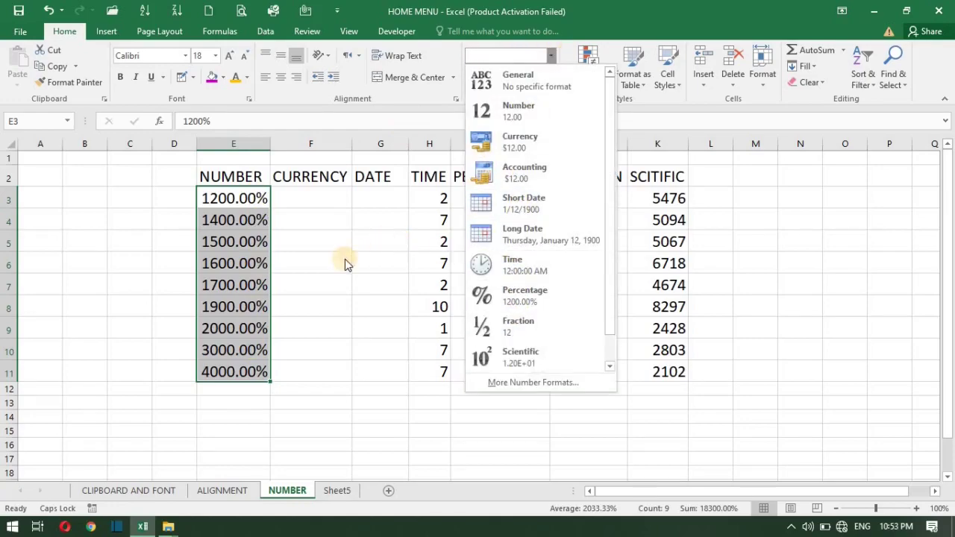
click(240, 204)
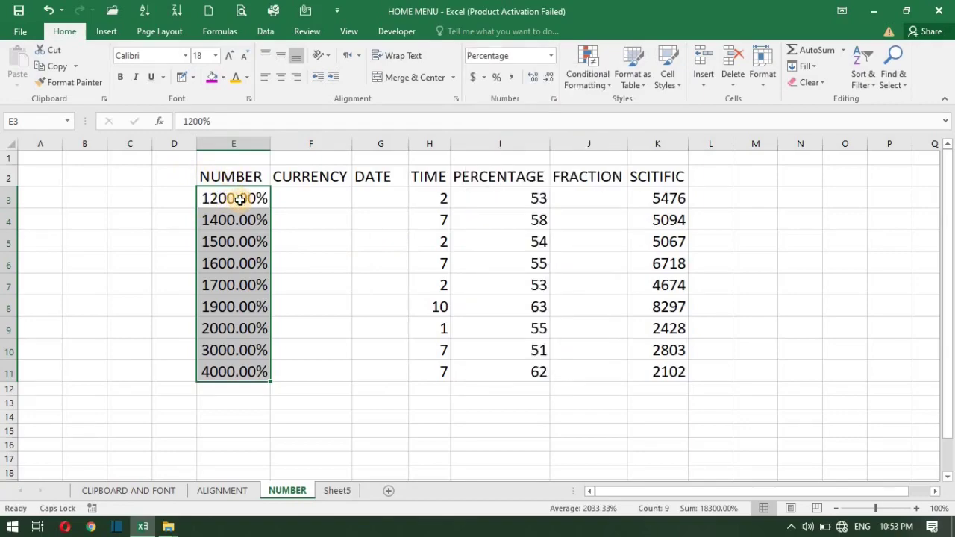
key(ctrl+z)
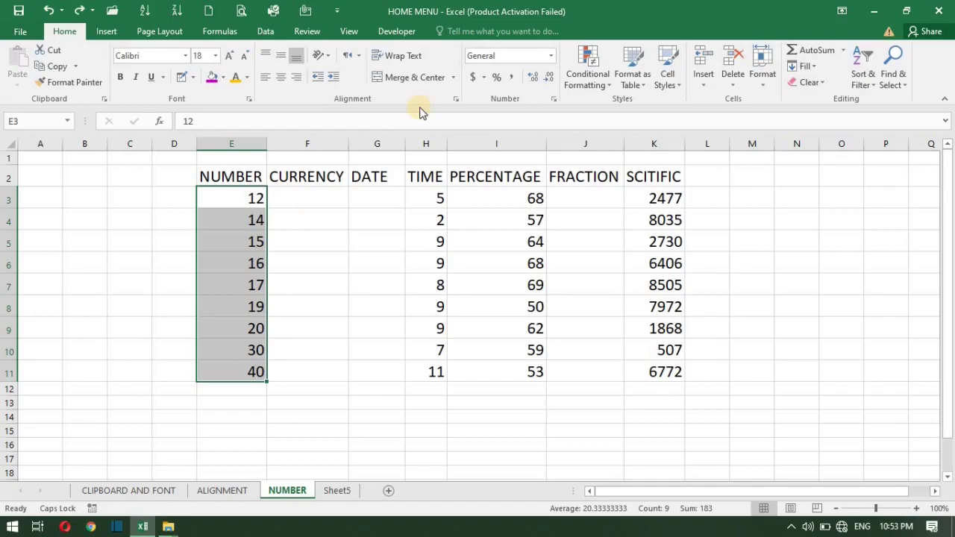
- Format column E's NUMBER values as Percentage with 0 decimals, showing 1200% to 4000%
click(553, 57)
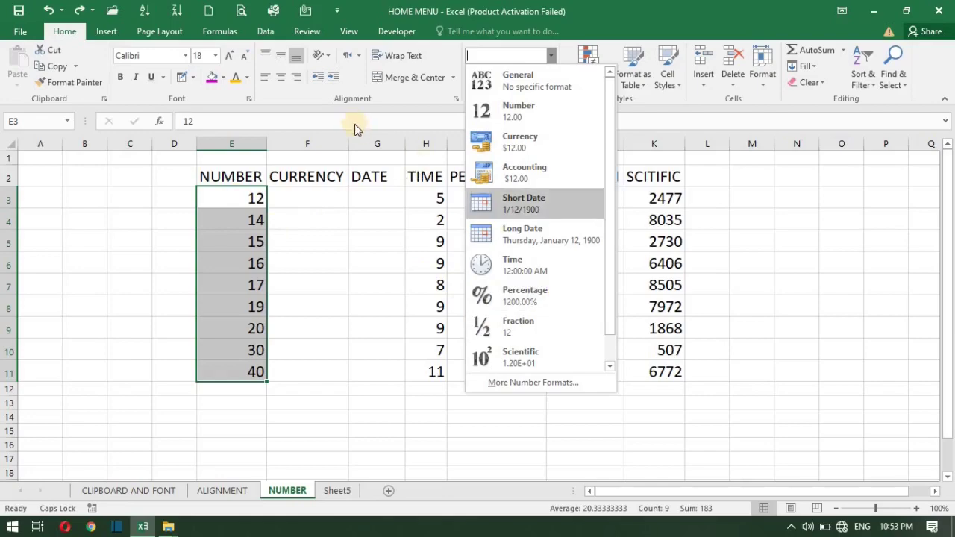
click(414, 212)
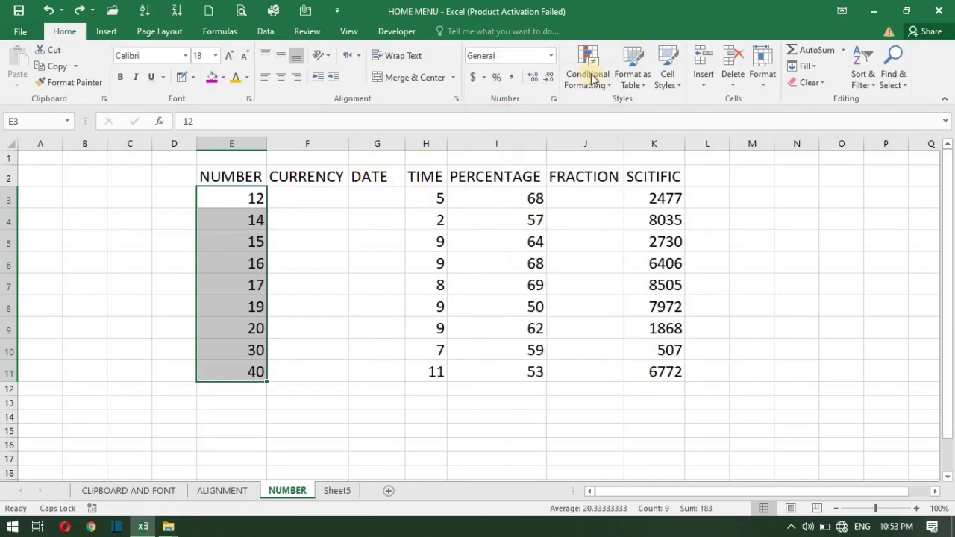
click(555, 99)
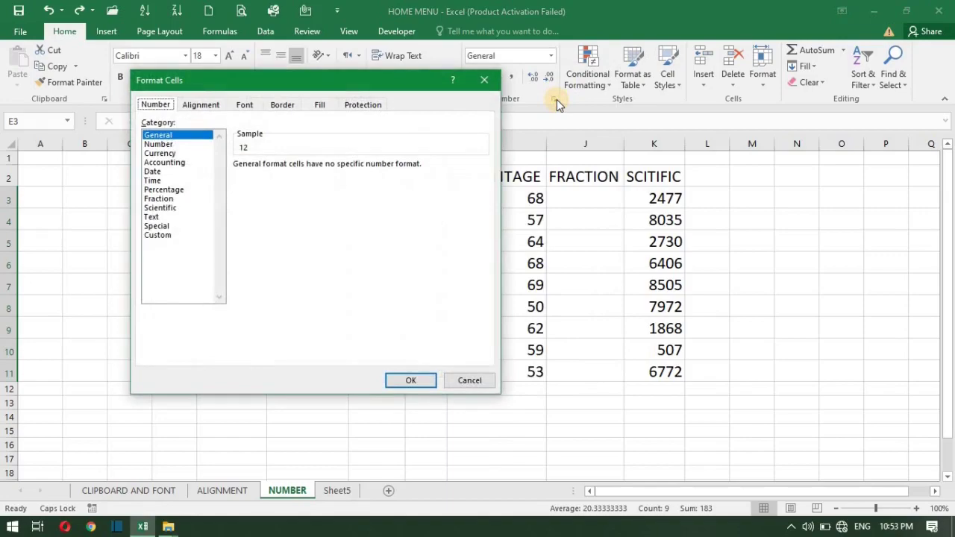
click(172, 190)
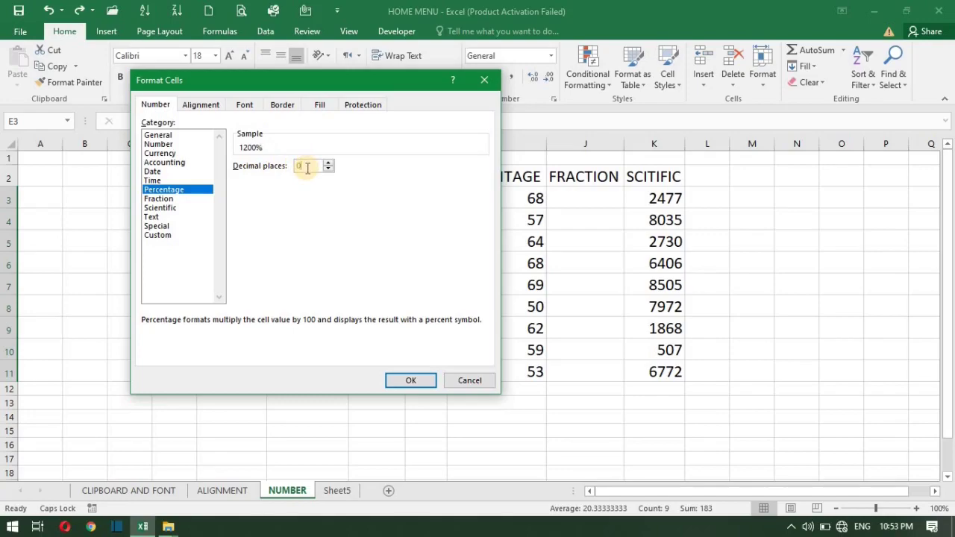
click(413, 378)
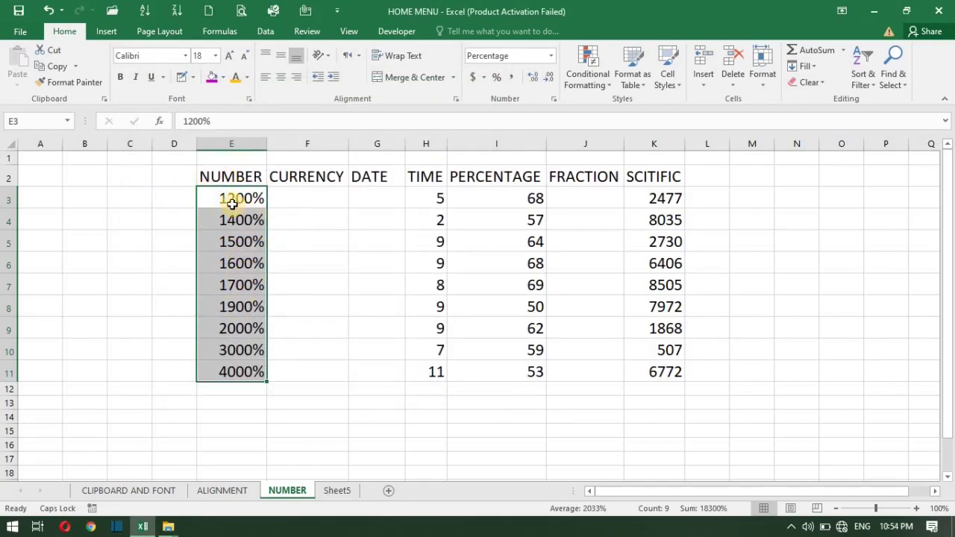
- Undo the percentage format so column E shows plain values 12 to 40
click(242, 197)
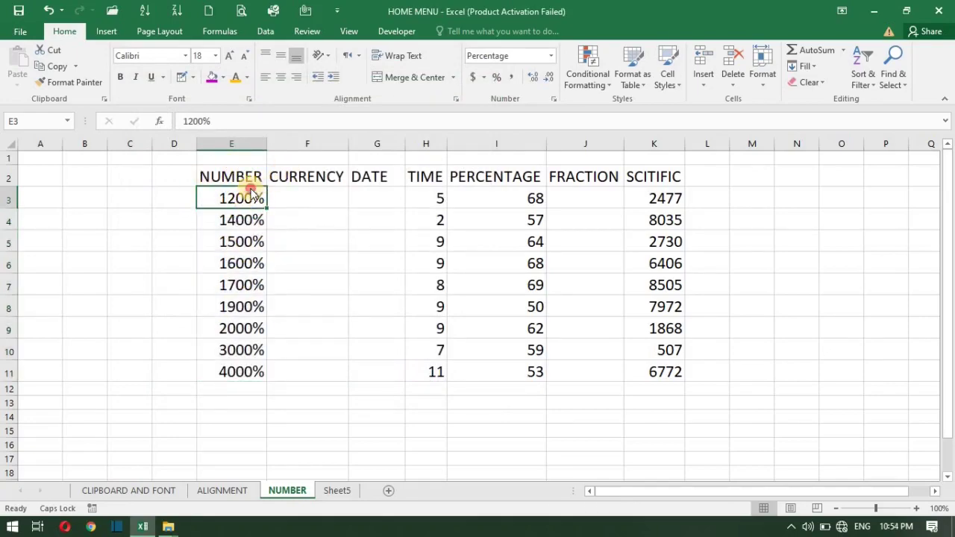
key(ctrl+z)
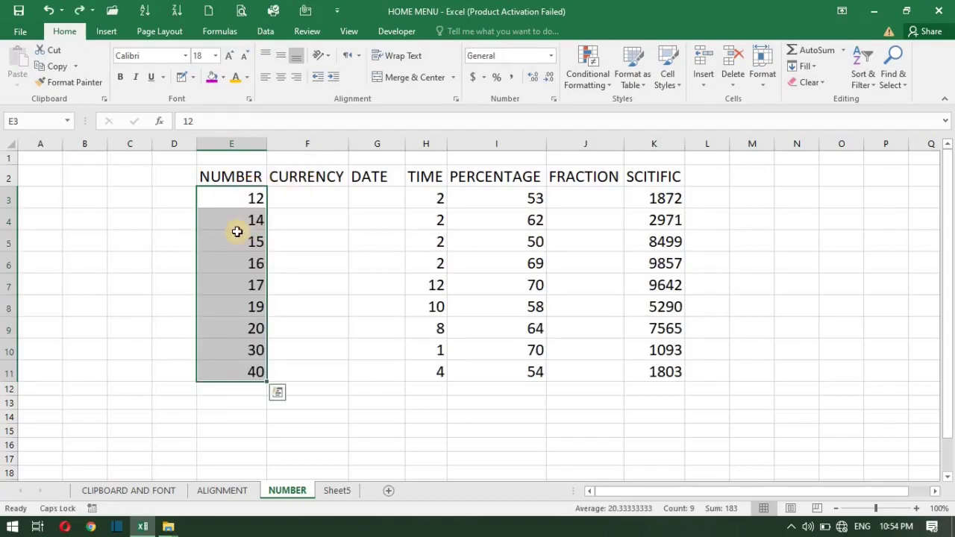
click(326, 239)
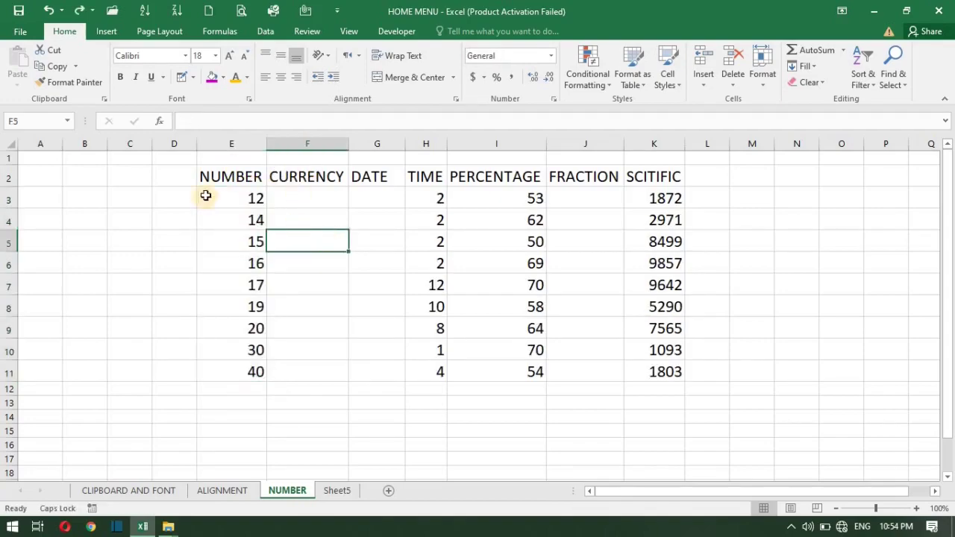
click(254, 195)
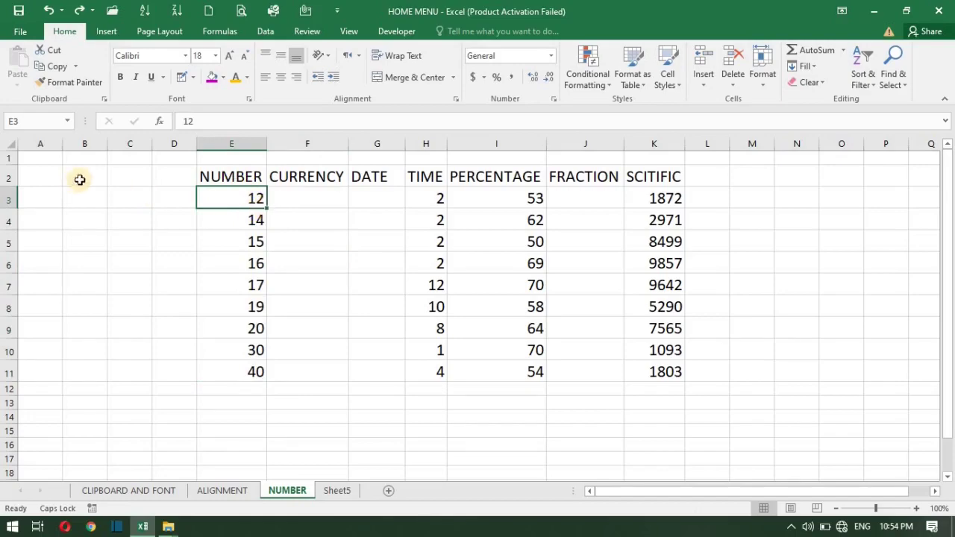
- Select the empty cells C3 to C11
click(115, 183)
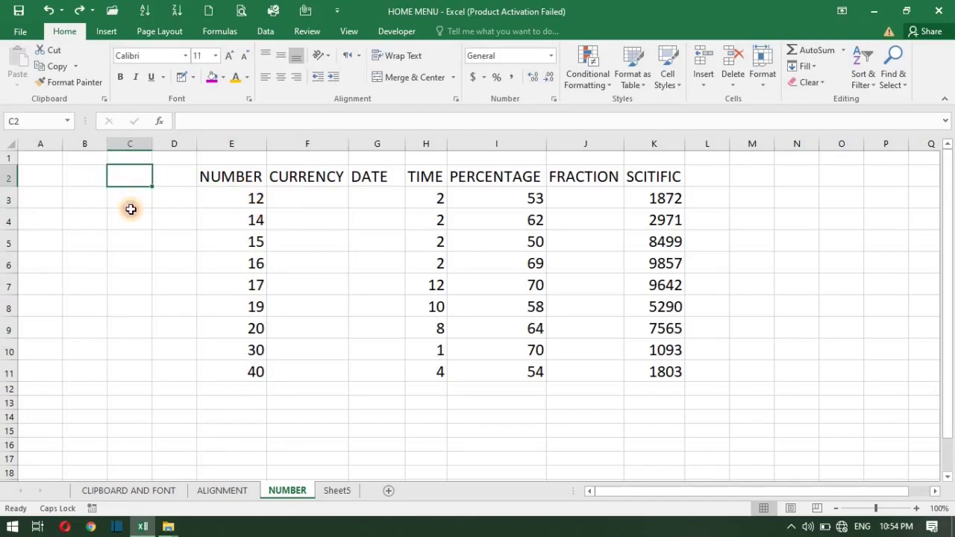
click(129, 215)
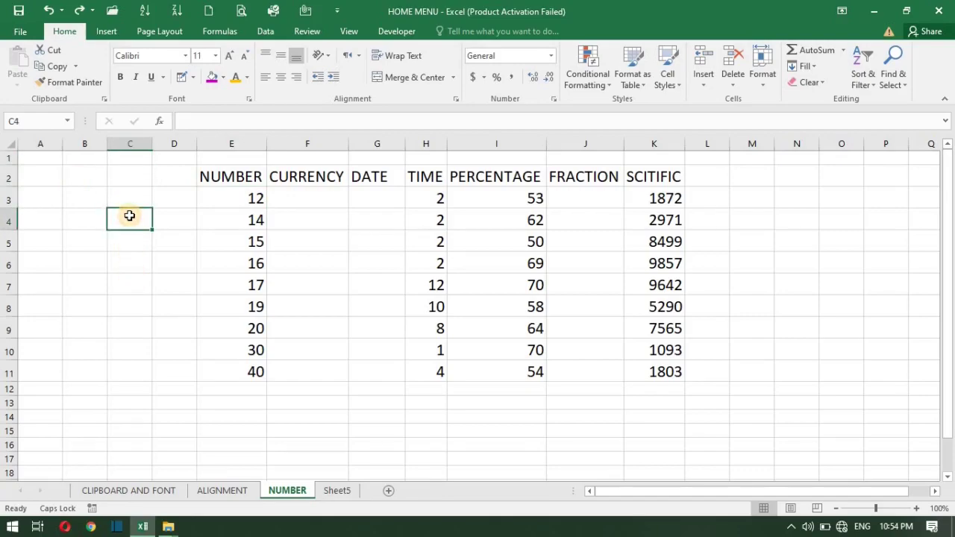
click(132, 193)
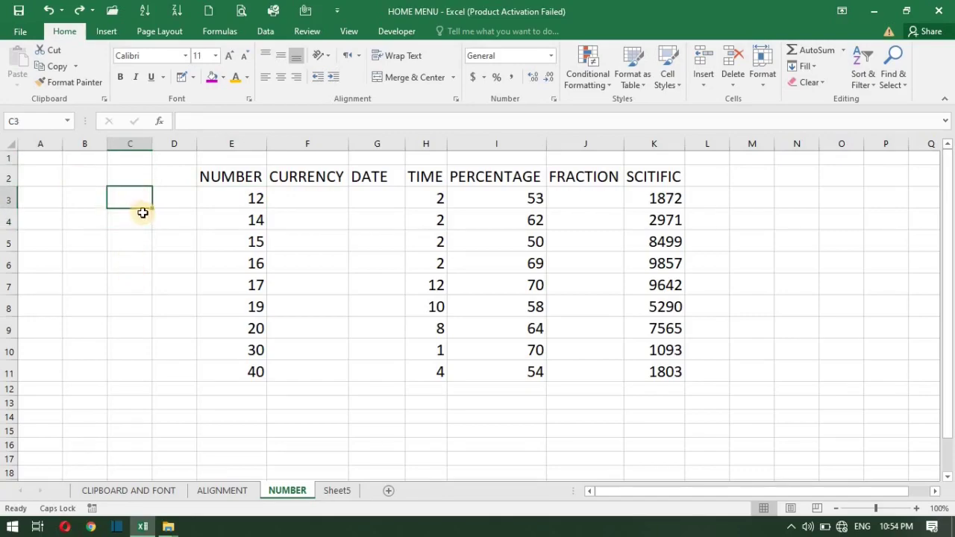
click(140, 197)
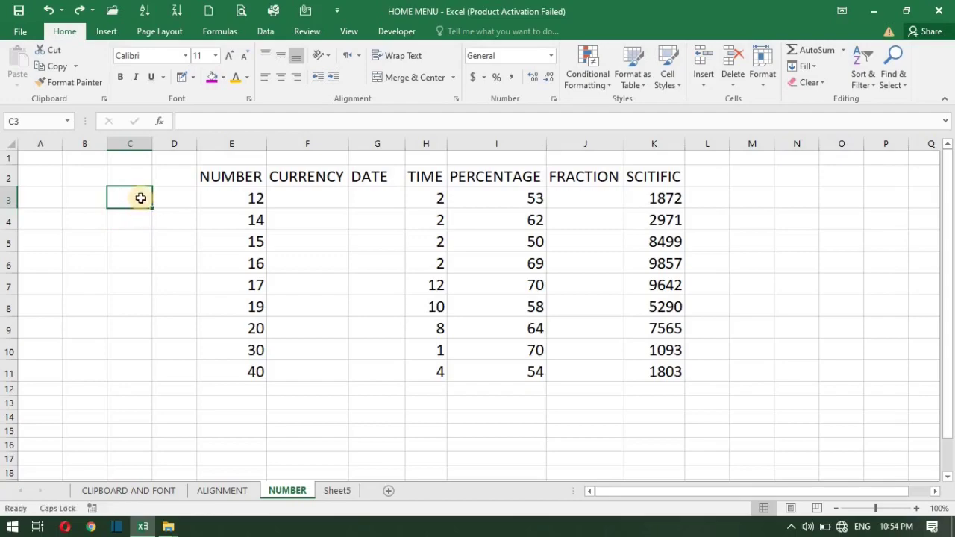
click(162, 201)
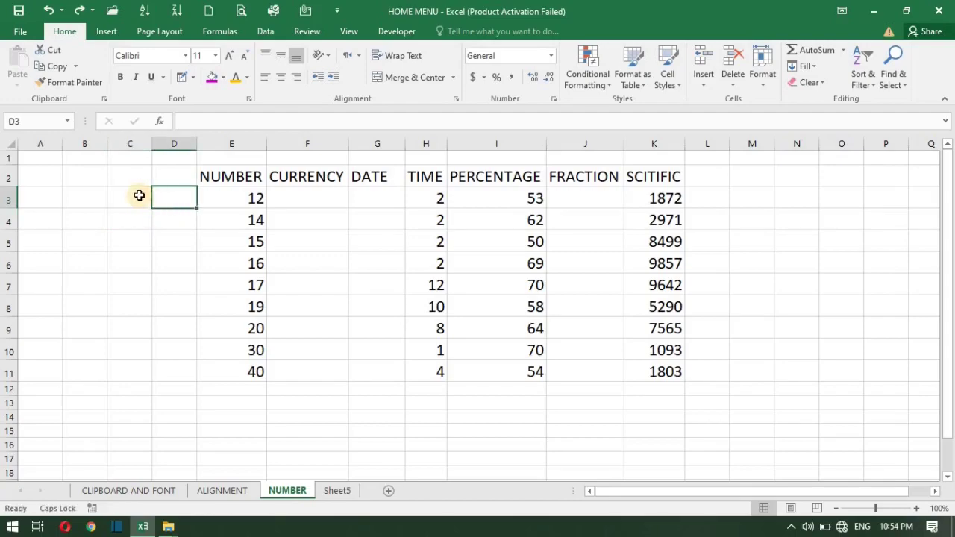
drag(139, 196, 148, 255)
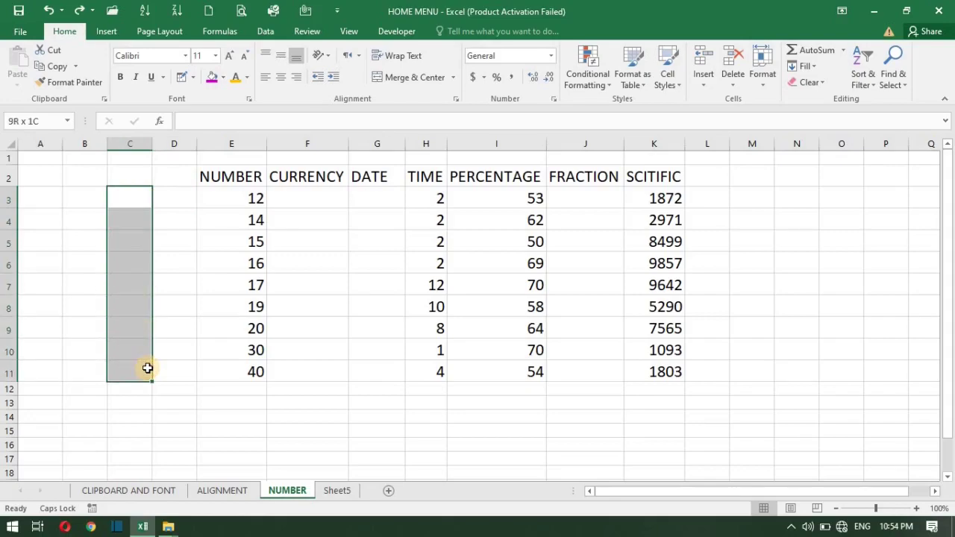
drag(149, 255, 147, 368)
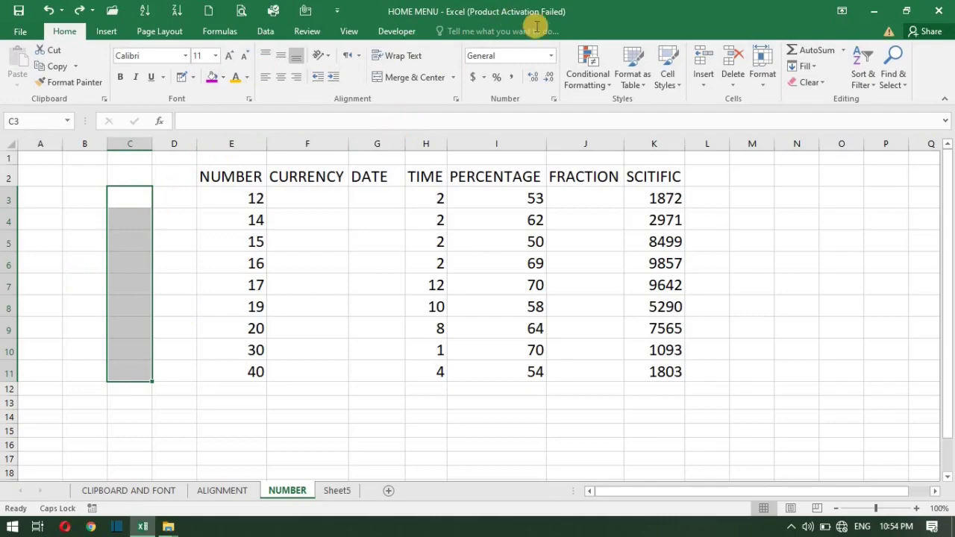
- Format C3:C11 as Percentage and enter 12 in C3, showing 12.00%
click(551, 55)
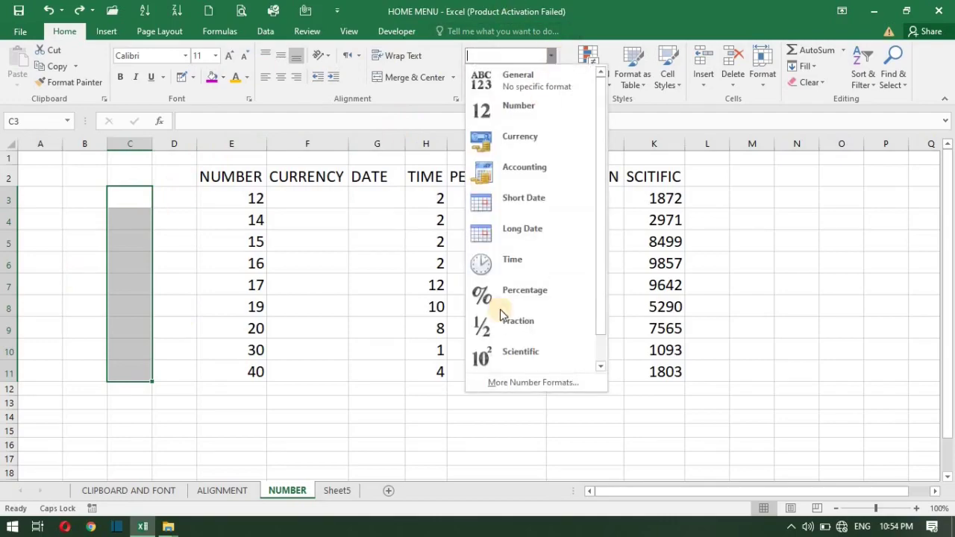
click(524, 290)
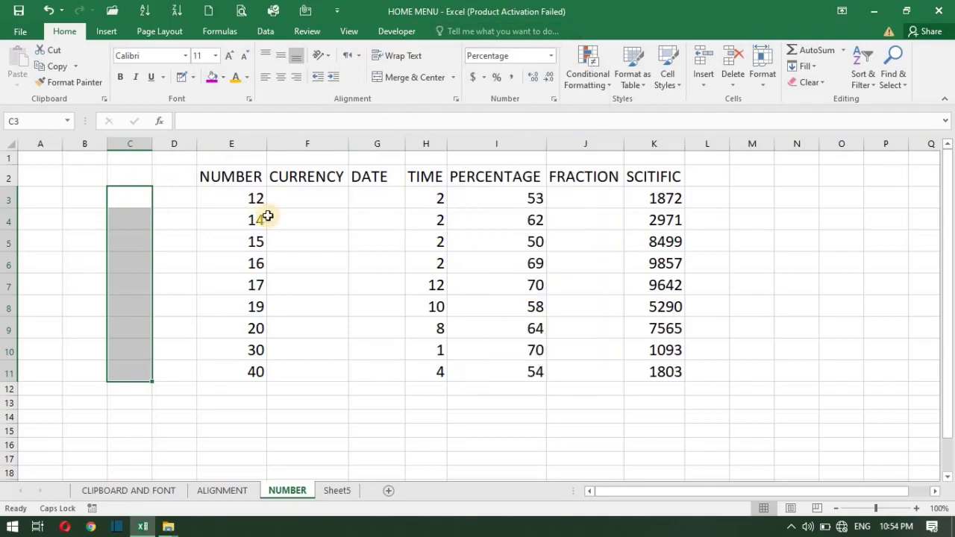
click(120, 194)
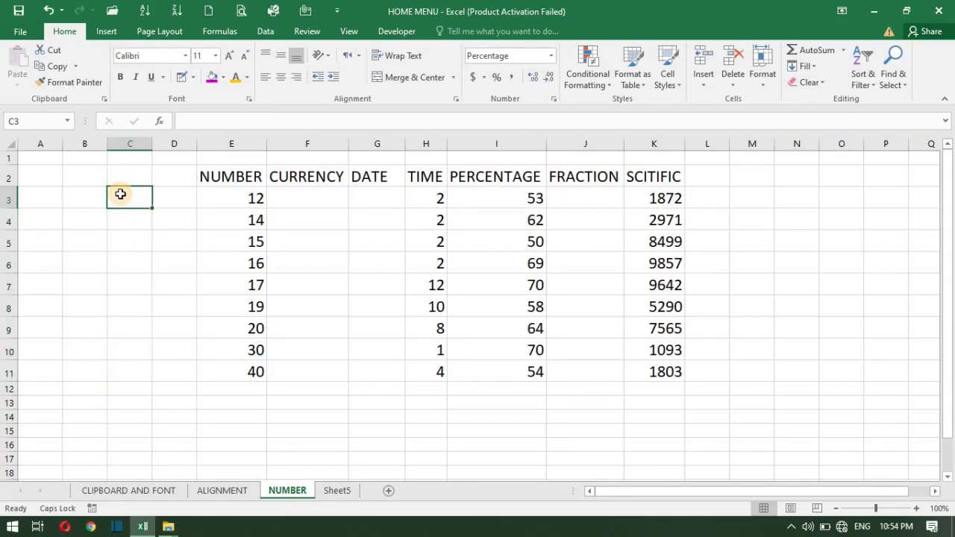
text(12)
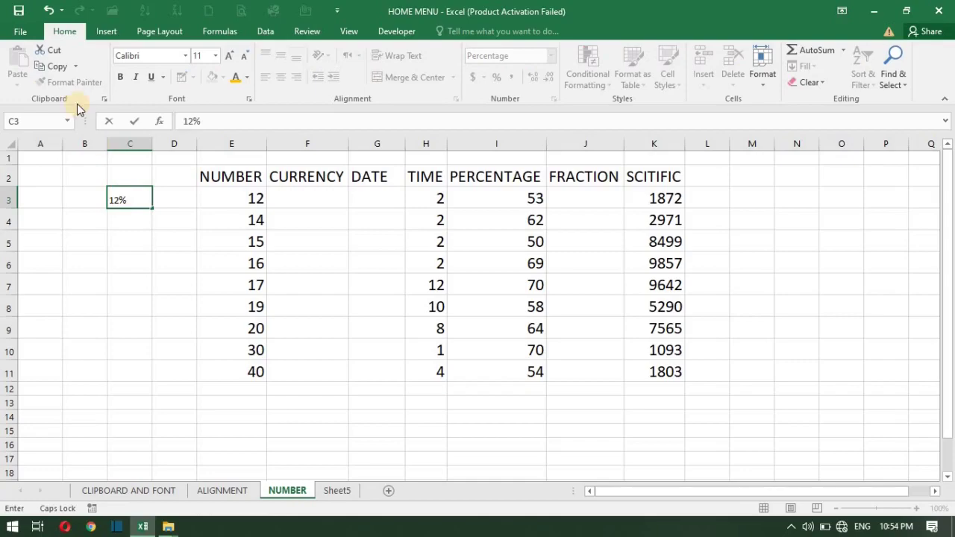
key(Return)
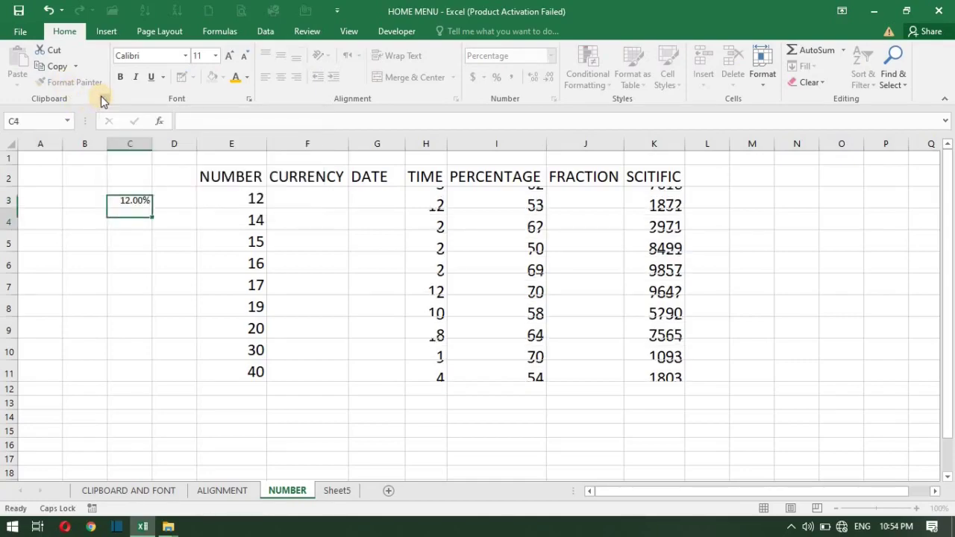
- Fill 12.00% down column C through C11, then undo the fill
click(130, 196)
drag(147, 210, 139, 305)
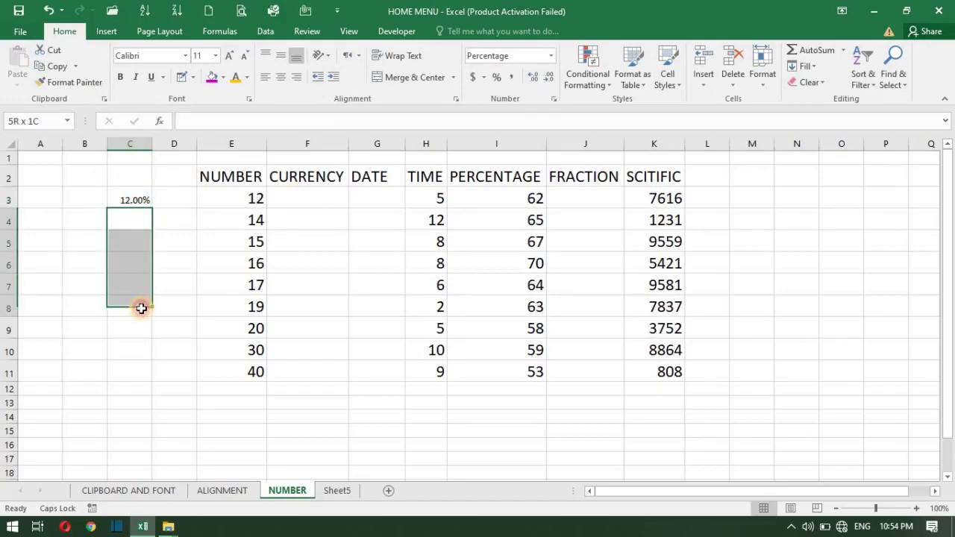
click(131, 200)
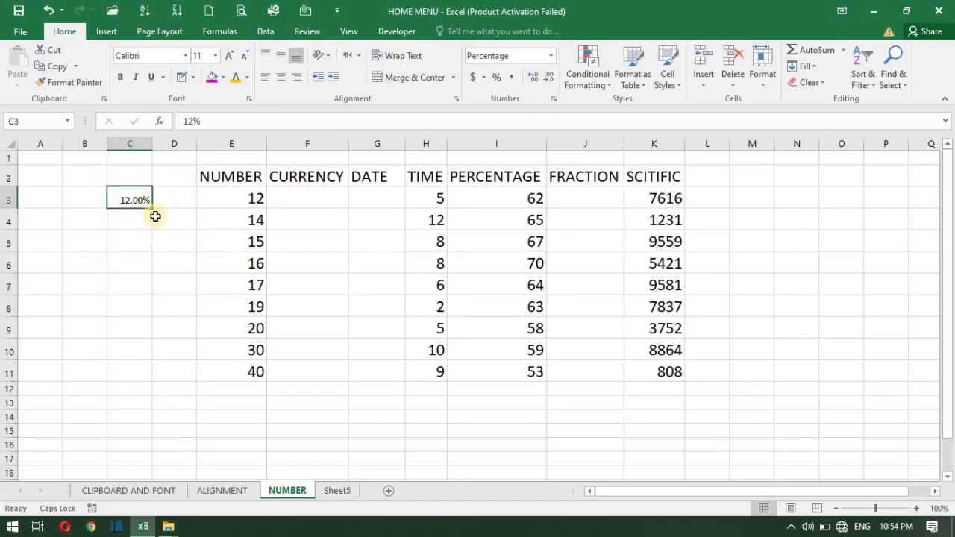
mouse_move(145, 207)
mouse_down()
mouse_move(139, 299)
mouse_move(132, 196)
mouse_up()
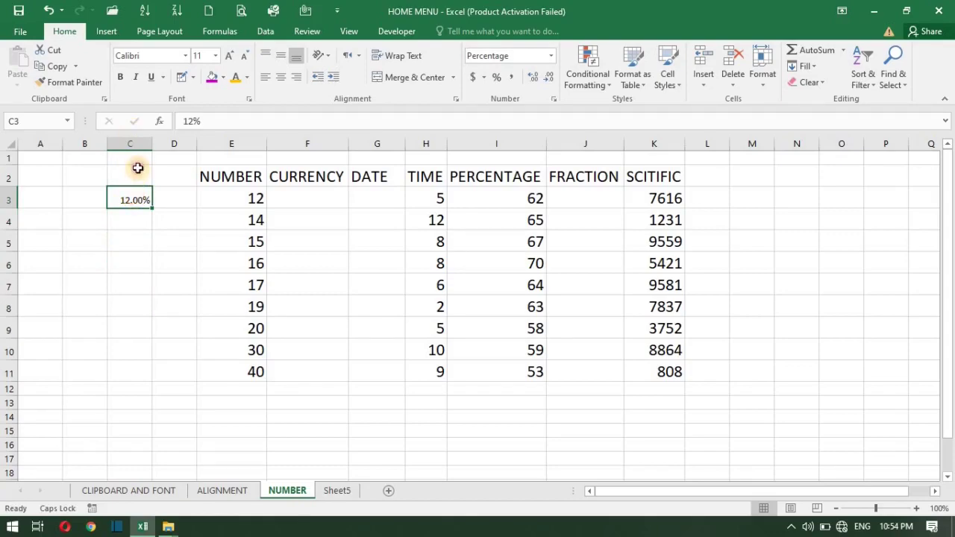
click(138, 167)
click(131, 202)
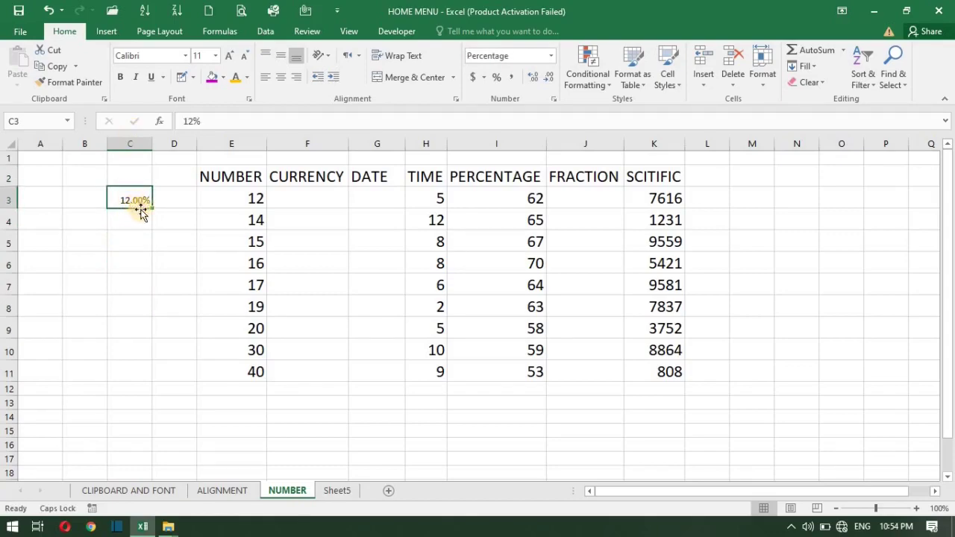
drag(151, 210, 141, 353)
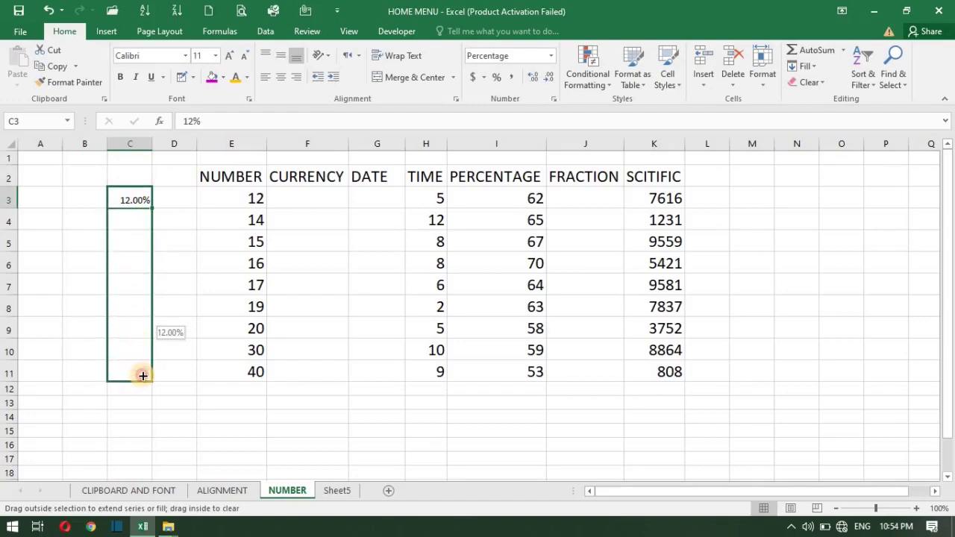
drag(141, 353, 141, 373)
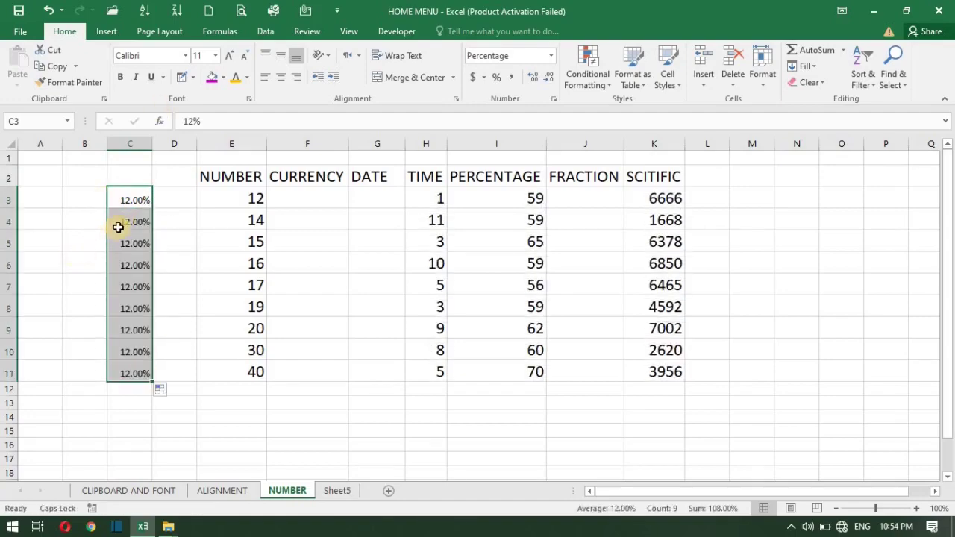
key(ctrl+z)
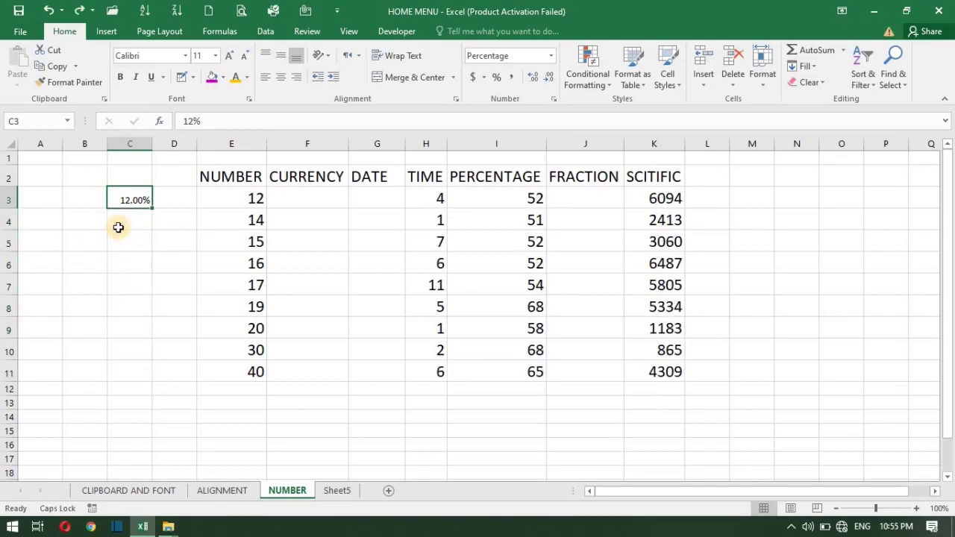
- Reselect C3 and extend the selection down column C
click(137, 182)
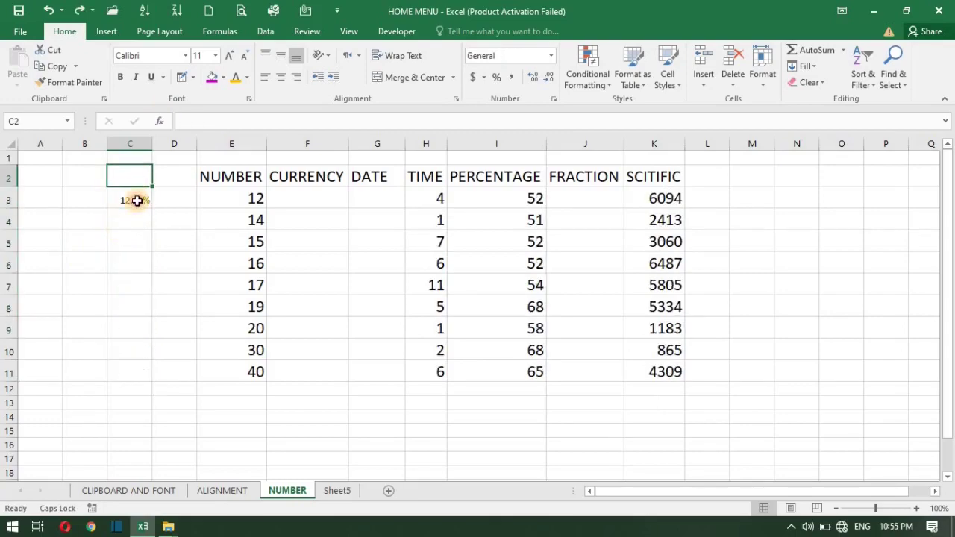
click(137, 200)
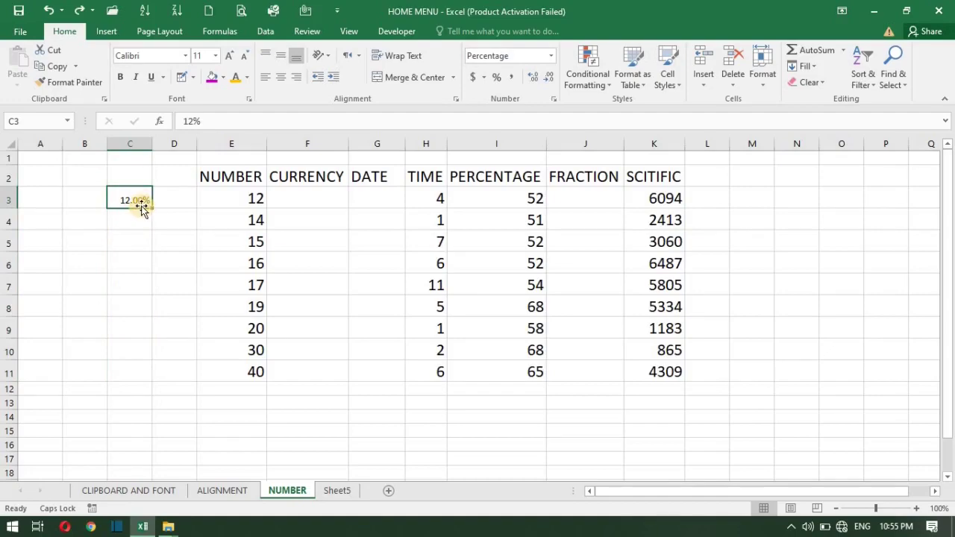
mouse_move(141, 205)
mouse_down()
mouse_move(134, 183)
mouse_move(135, 200)
mouse_up()
click(138, 174)
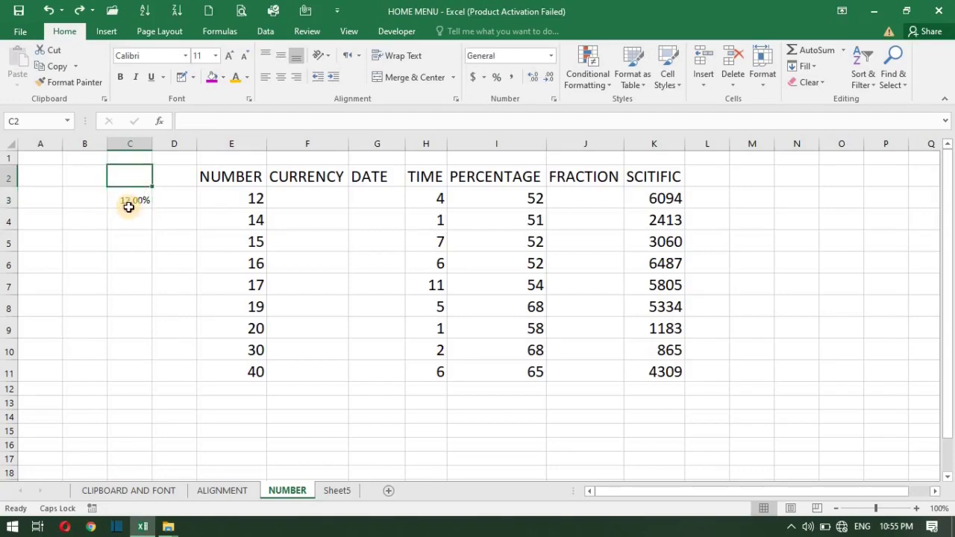
click(129, 206)
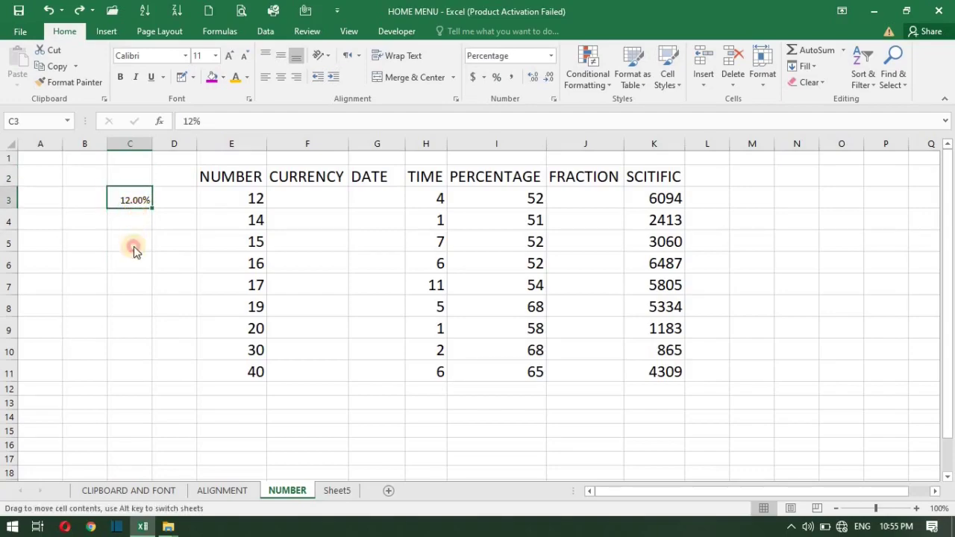
drag(133, 246, 128, 200)
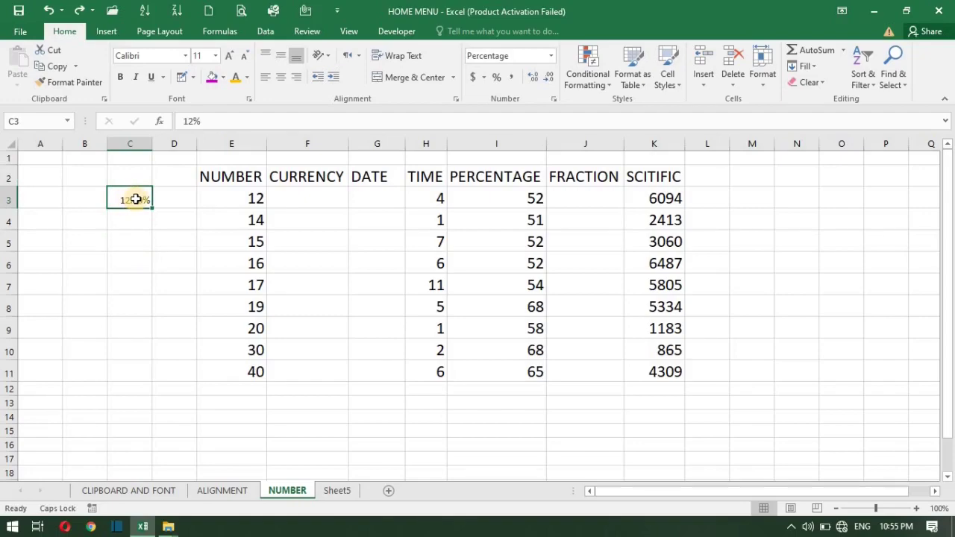
click(133, 180)
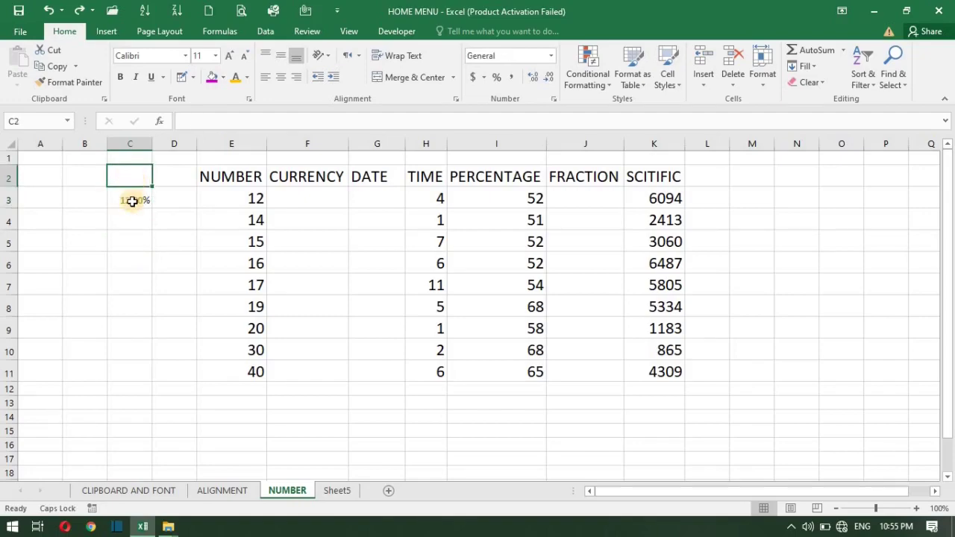
click(132, 198)
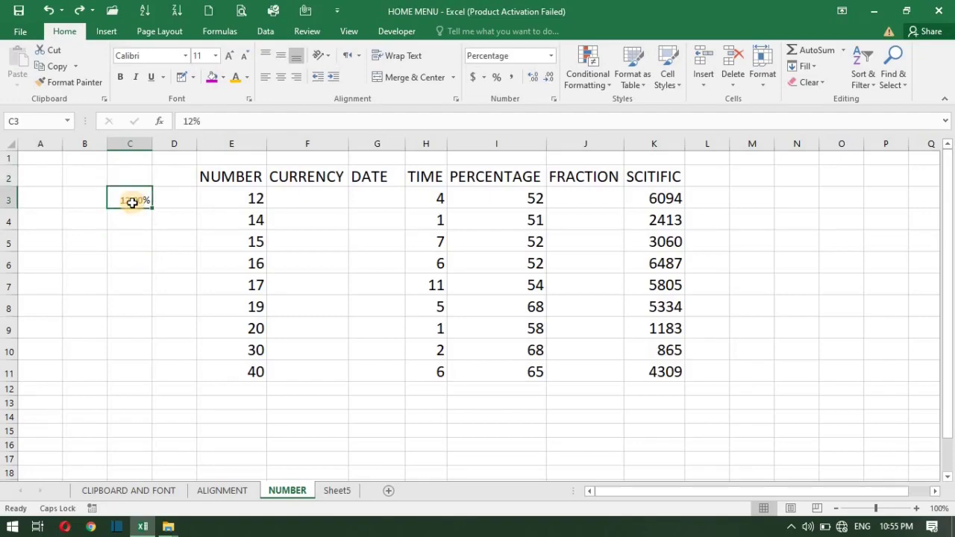
key(shift+Down)
key(shift+Down)
key(shift+Down)
key(shift+Down)
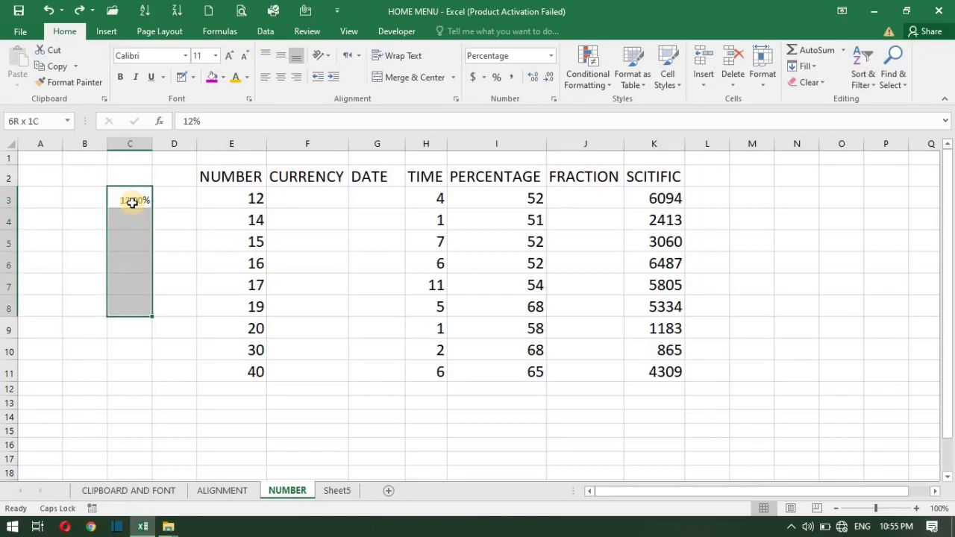
key(shift+Up)
key(shift+Up)
key(shift+Up)
key(shift+Up)
key(shift+Up)
key(shift+Up)
key(shift+Up)
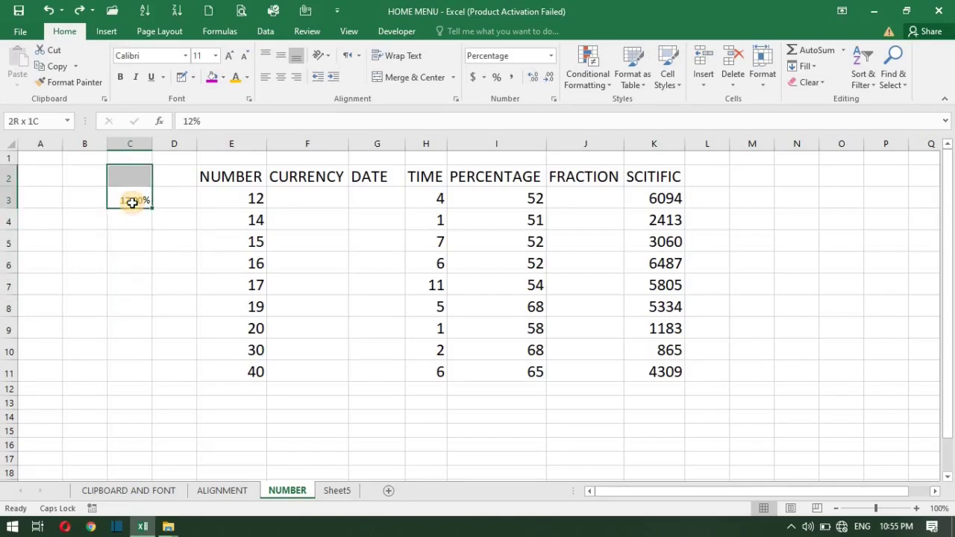
key(shift+Down)
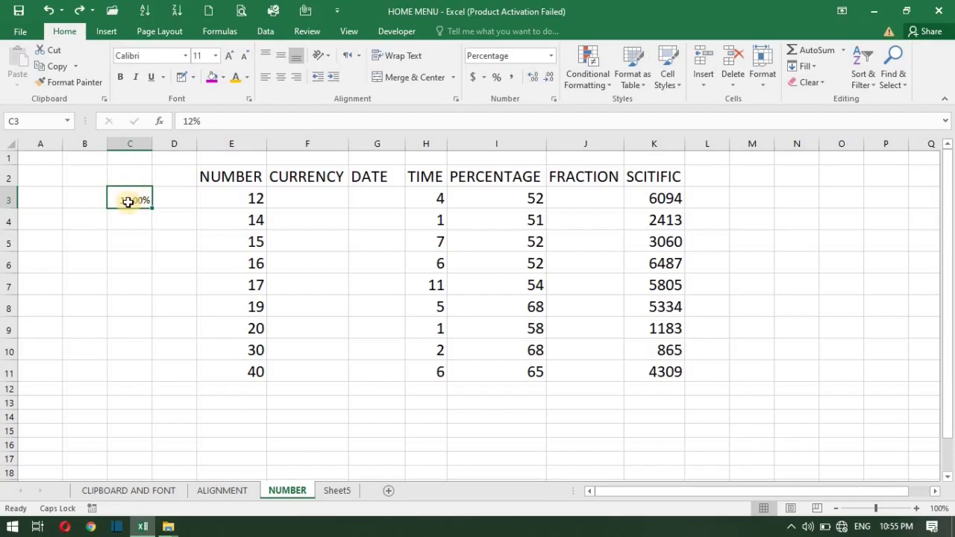
key(shift+Down)
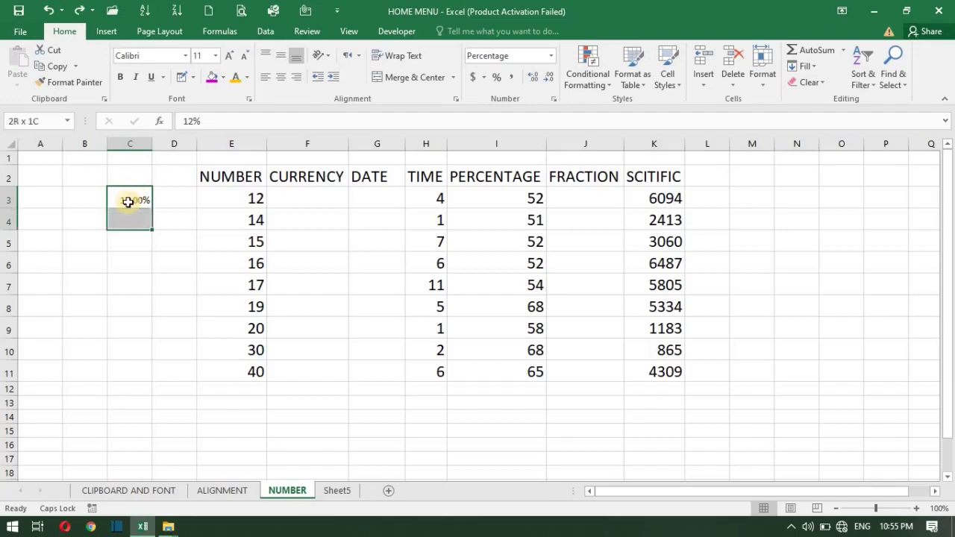
key(shift+Down)
key(shift+Down)
key(shift+Down)
key(shift+Down)
key(shift+Down)
key(shift+Down)
key(shift+Down)
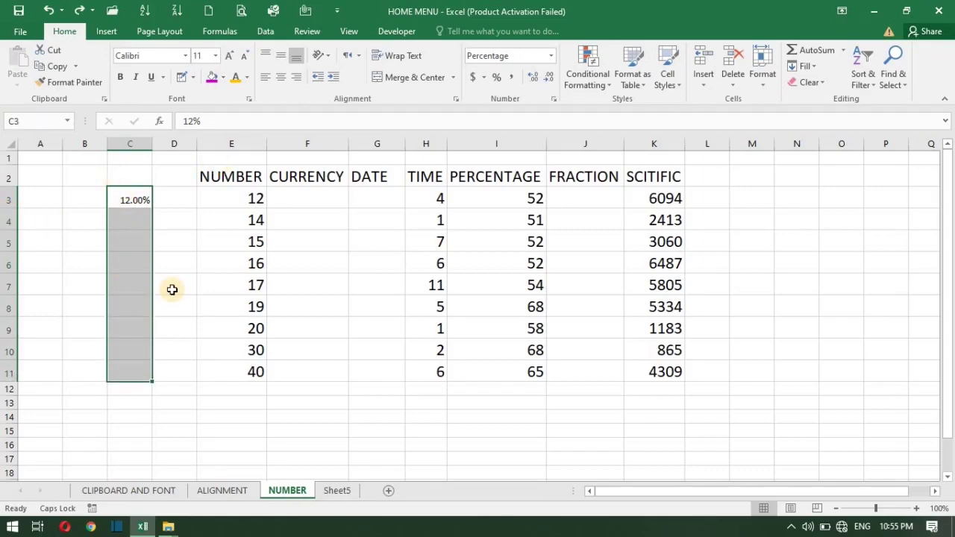
- Set the column C text to font size 22
click(215, 56)
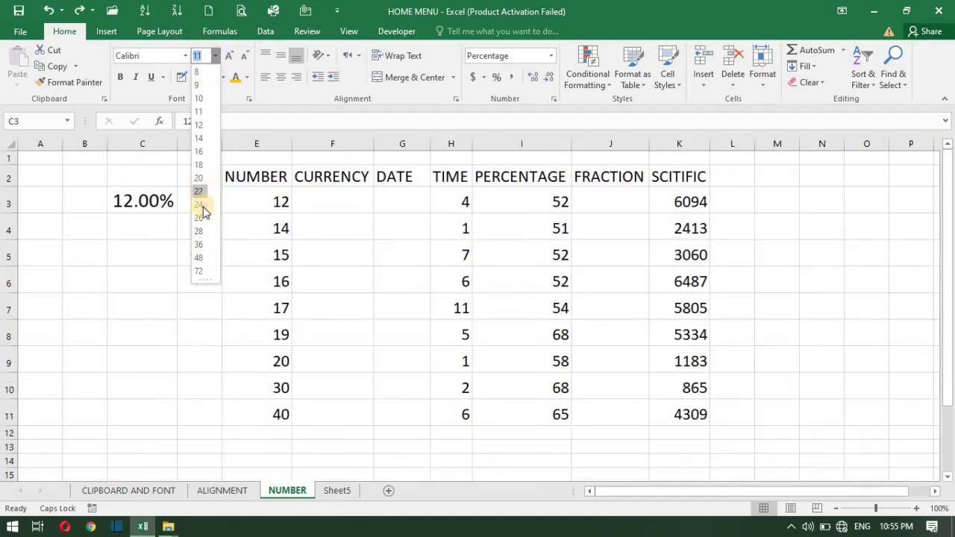
click(199, 192)
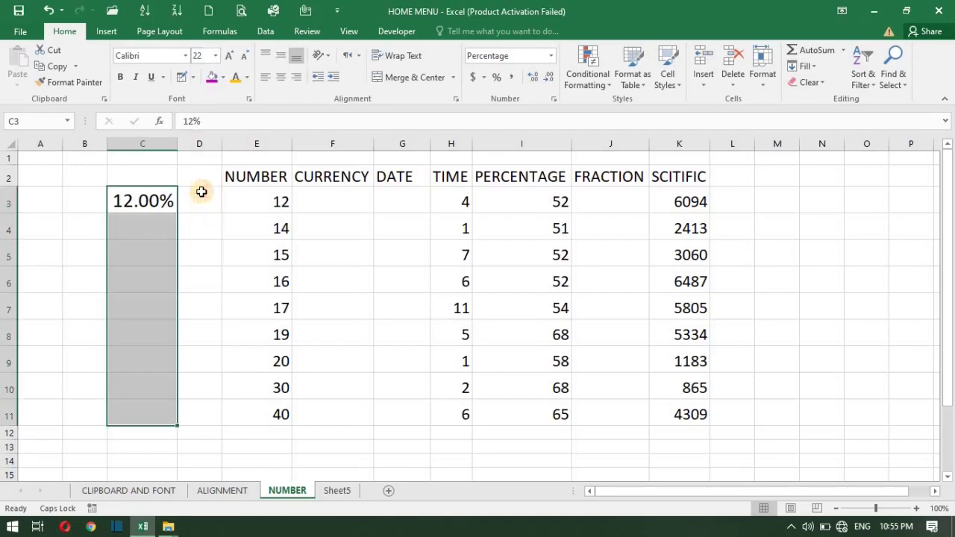
click(131, 211)
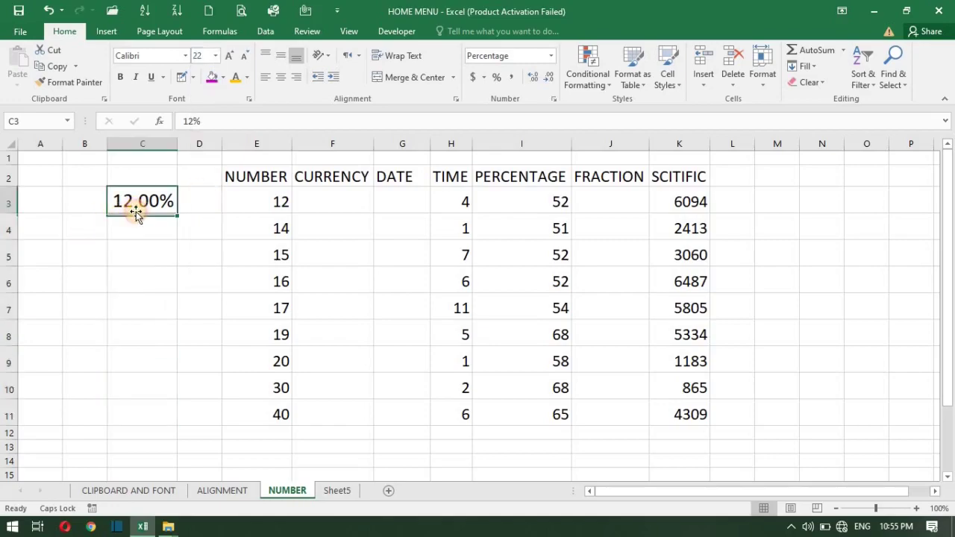
- Enter 13 in C4 and 15 in C5, giving 13.00% and 15.00%
click(128, 224)
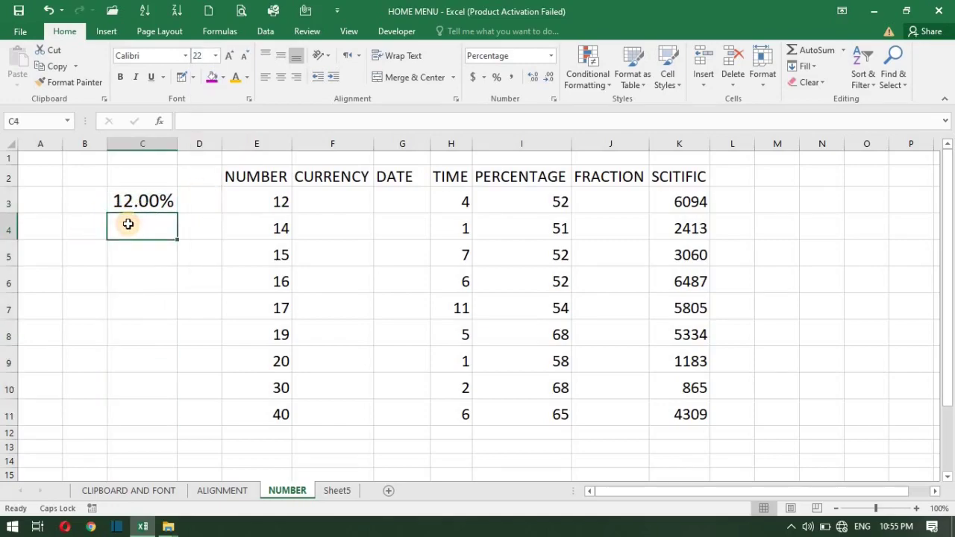
text(13)
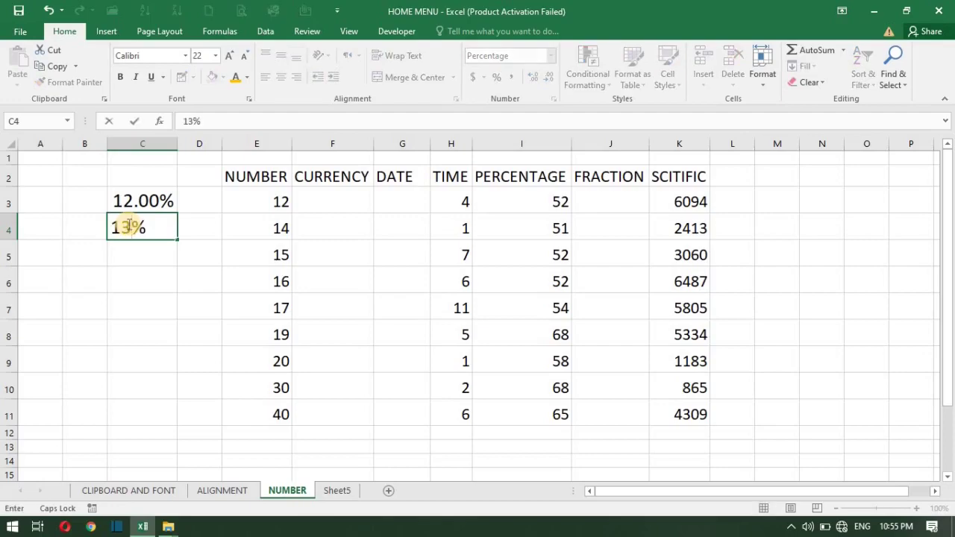
key(Return)
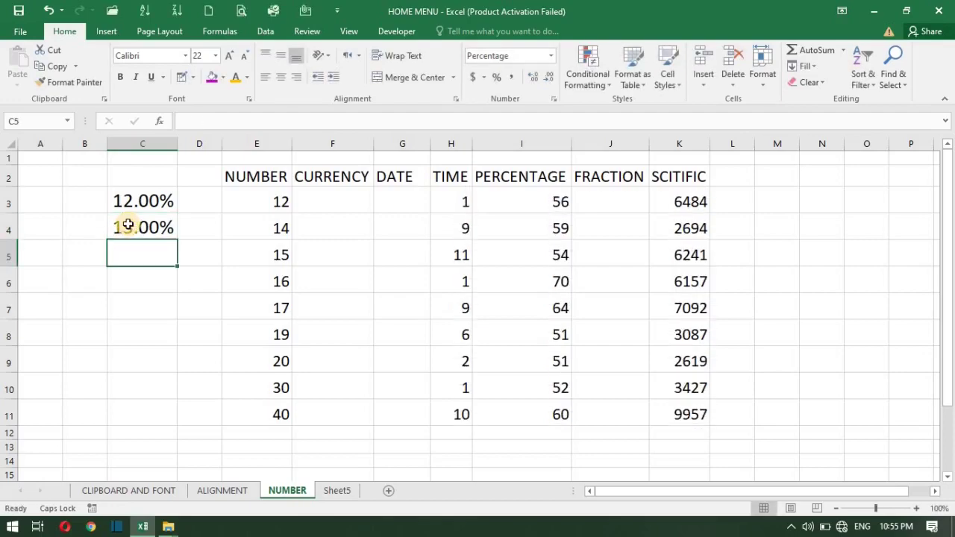
text(1)
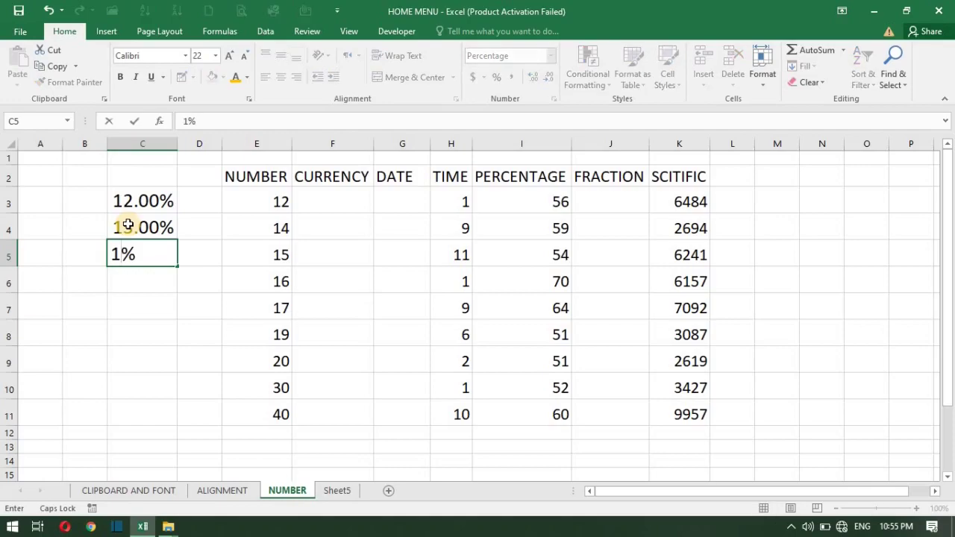
text(5)
key(Return)
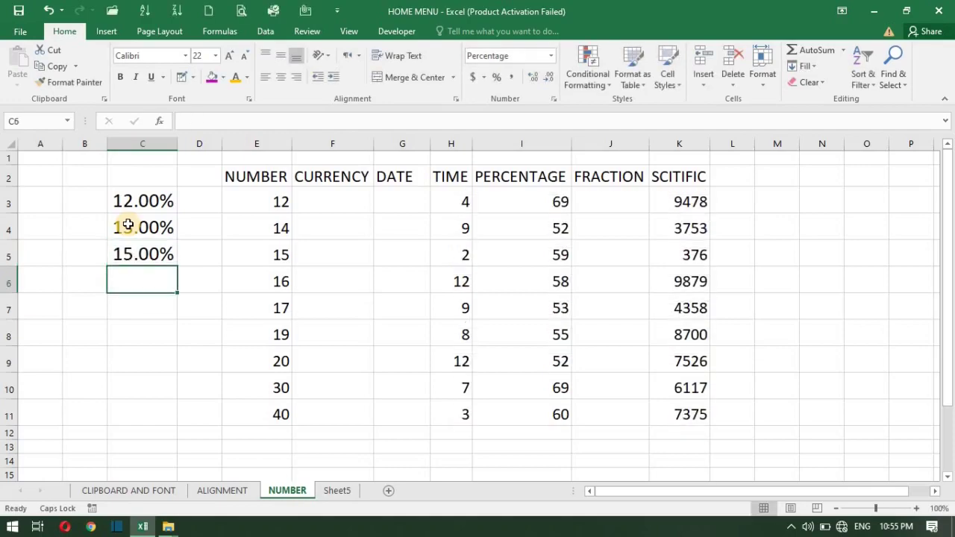
click(146, 196)
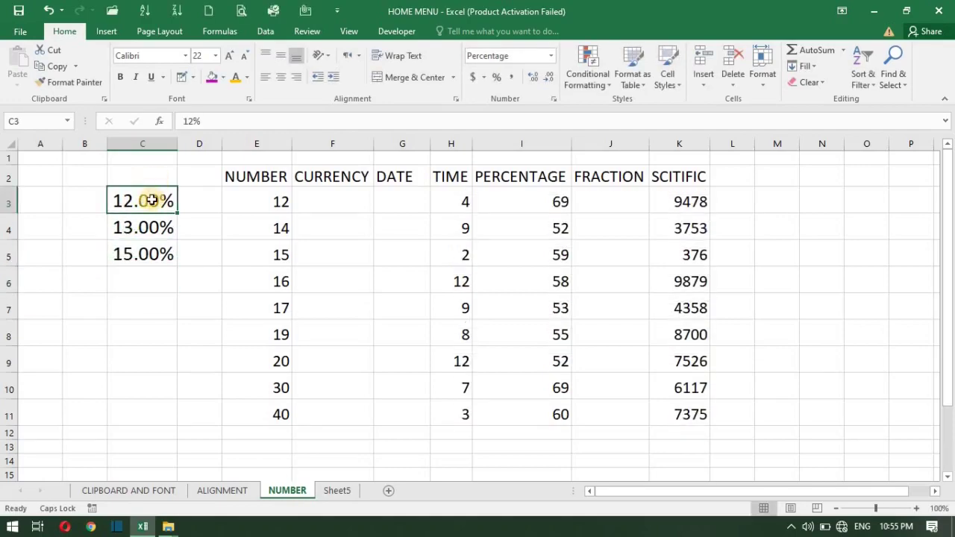
- Set the C3:C11 percentages to 0 decimal places via Format Cells
key(shift+Down)
key(shift+Down)
key(shift+Down)
key(shift+Down)
key(shift+Down)
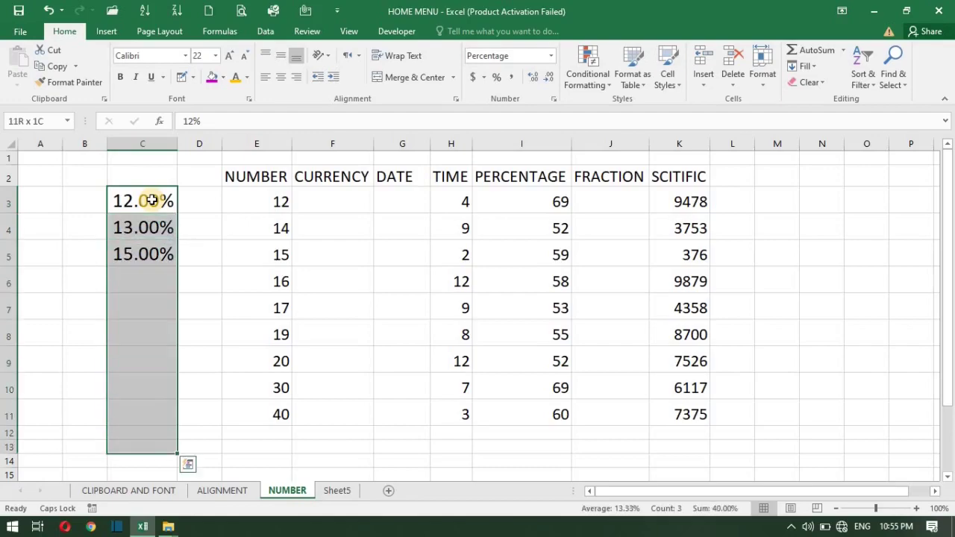
key(shift+Up)
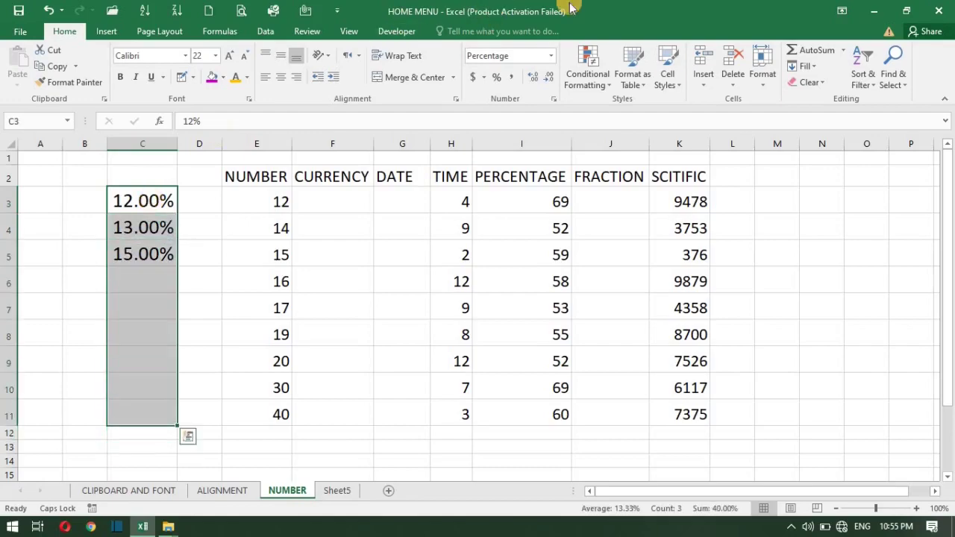
click(554, 98)
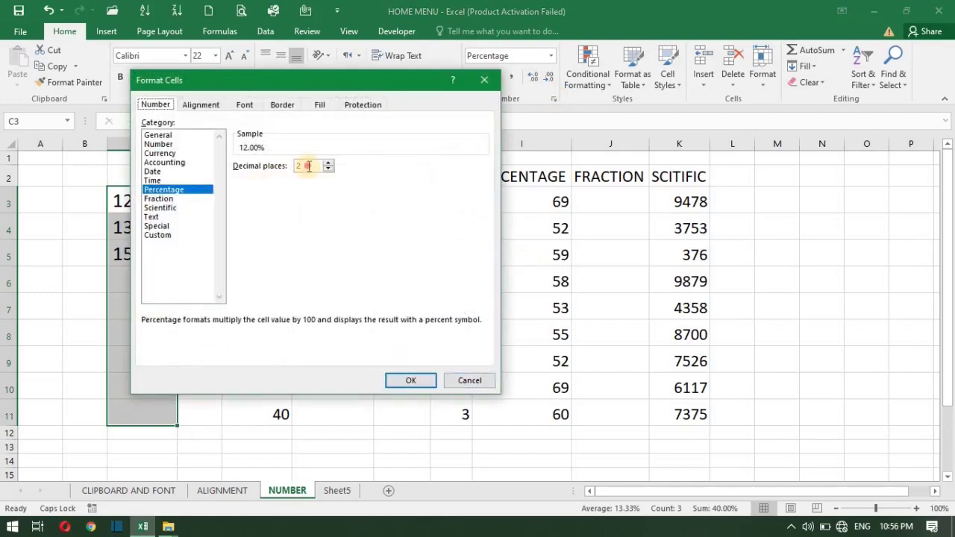
double_click(308, 166)
key(BackSpace)
key(Return)
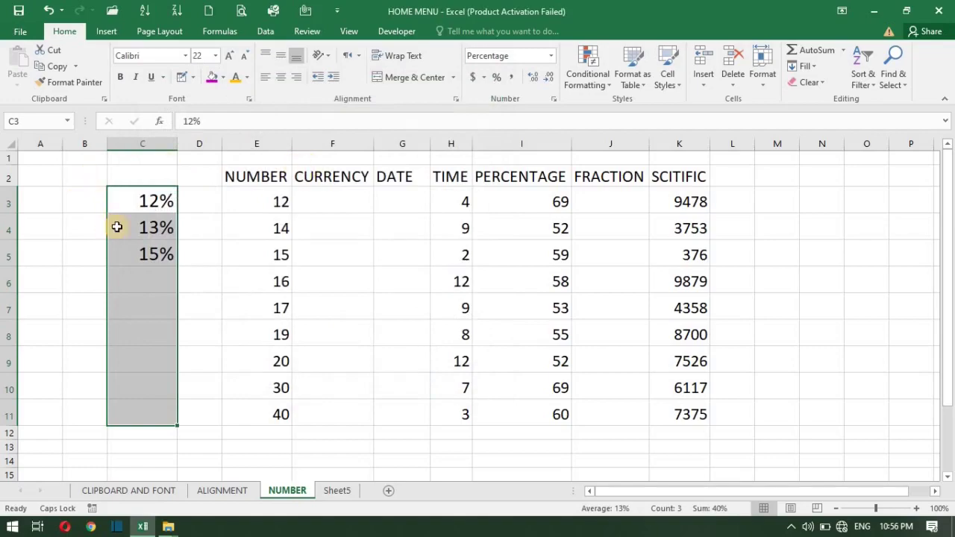
click(147, 286)
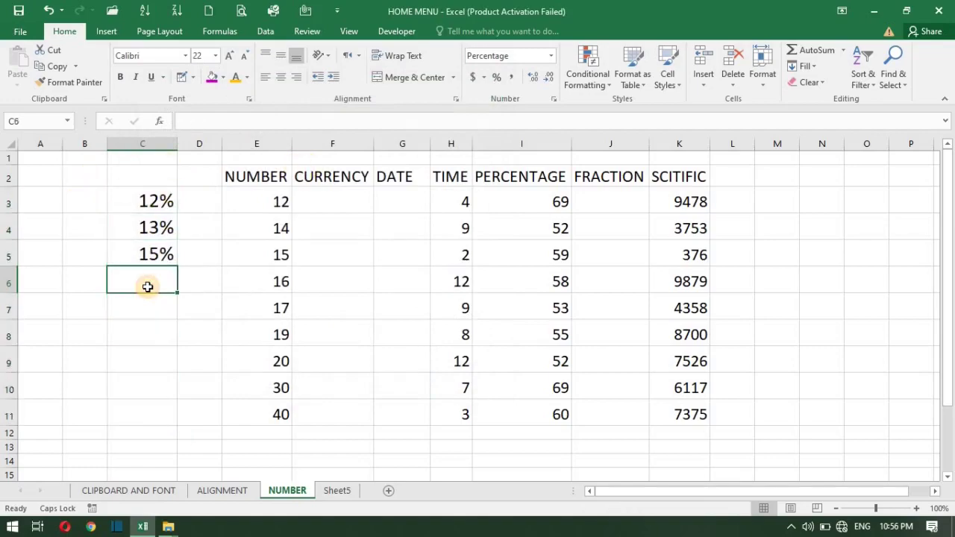
- Enter 16, 59 and 80 in C6, C7 and C8
text(16)
key(Return)
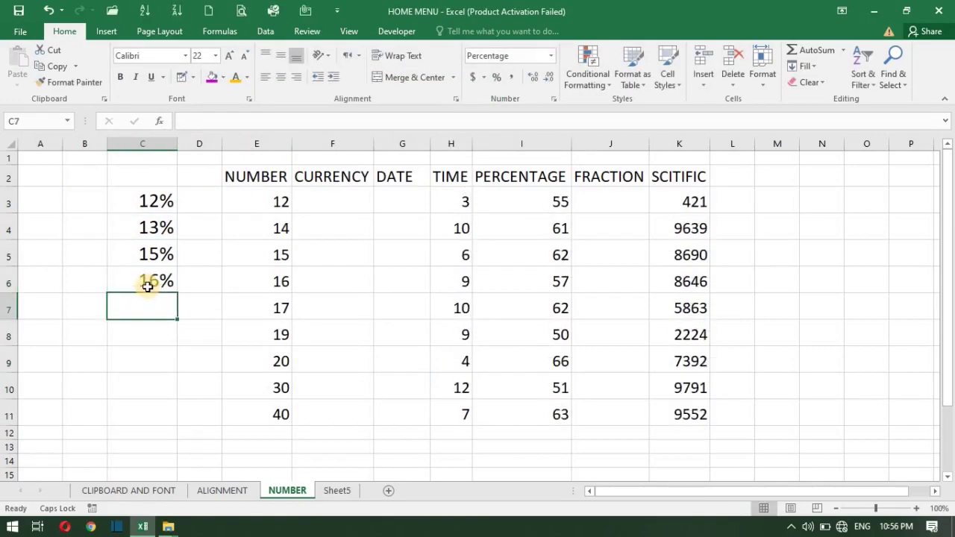
text(59)
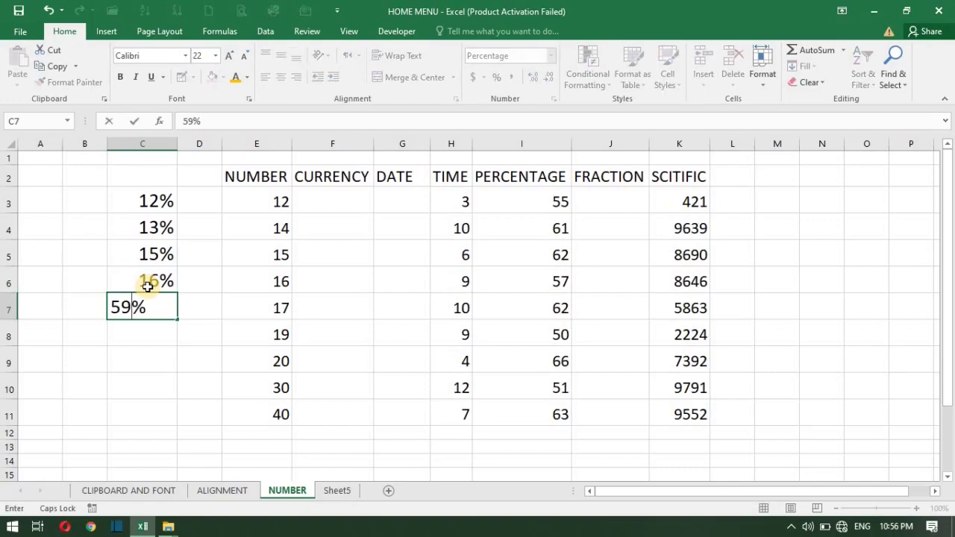
key(Return)
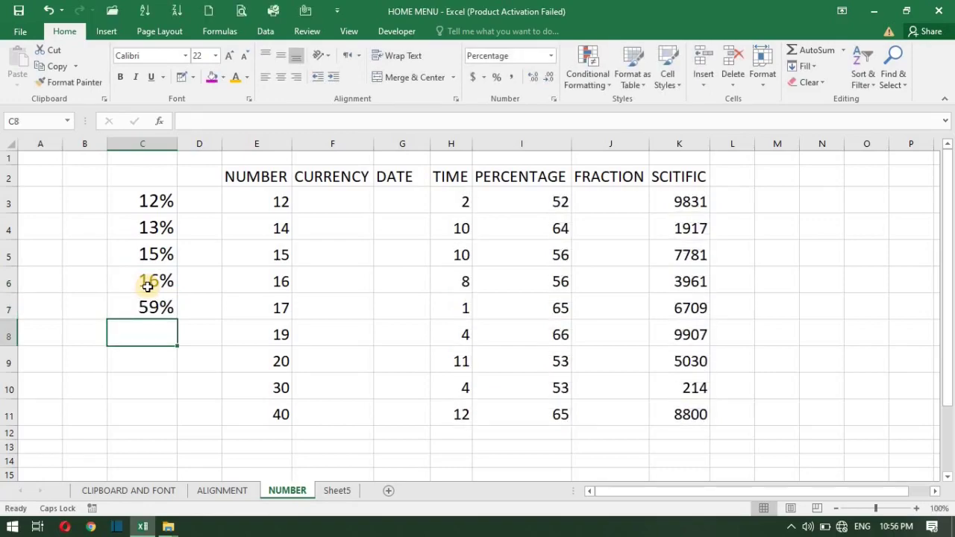
text(80)
key(Return)
- Enter a mistyped value in C9, then reselect C9 and clear it
text(Y)
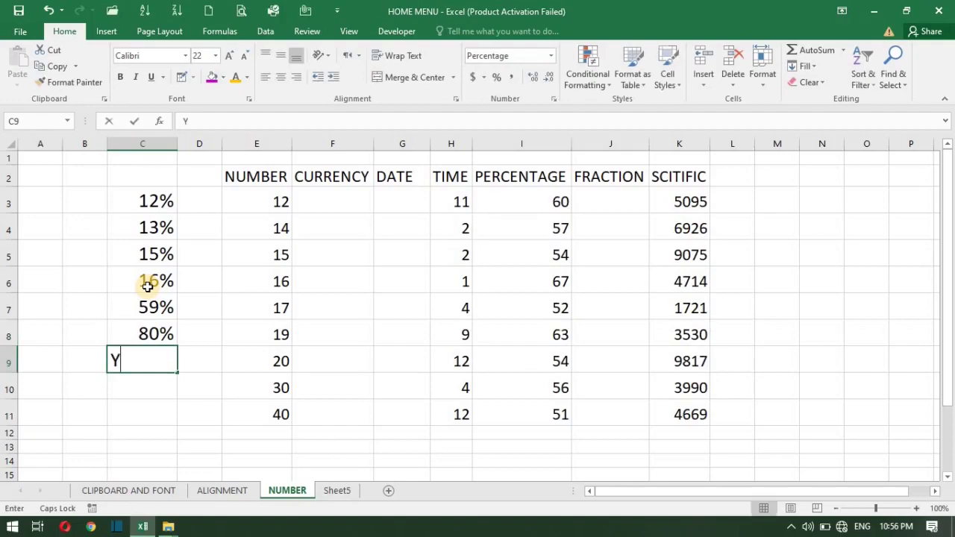
text(8)
key(Return)
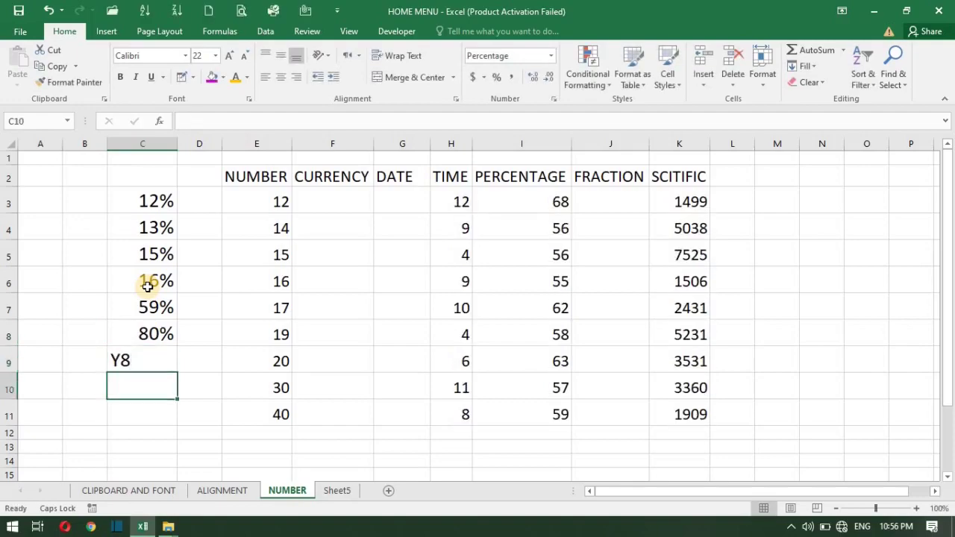
click(134, 360)
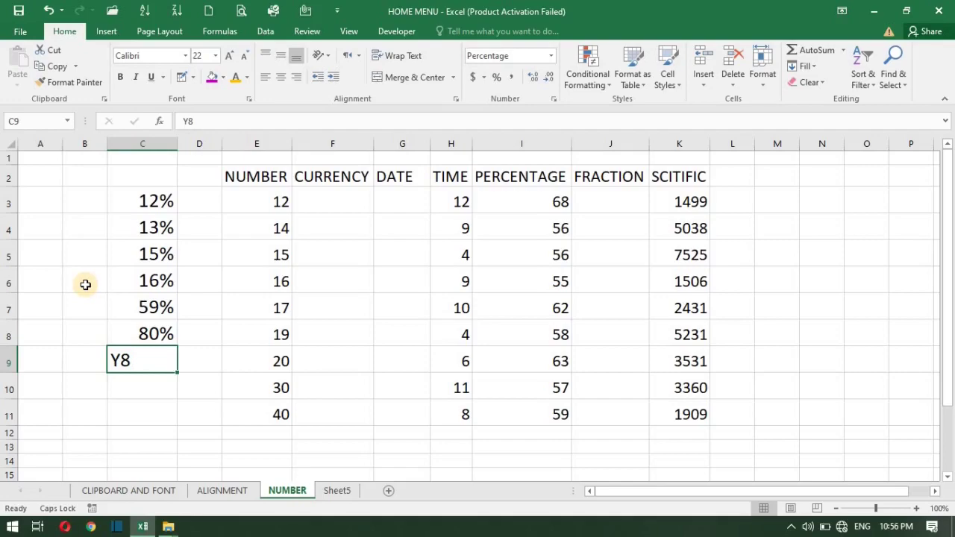
key(BackSpace)
text(R)
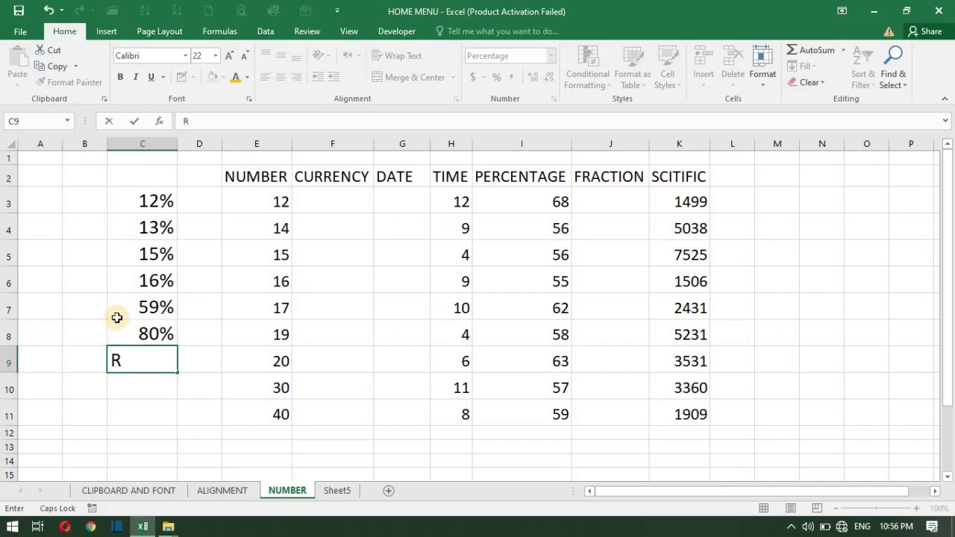
- Correct C9 over several retries until it holds 90, reading 9000%
text(HA)
key(Return)
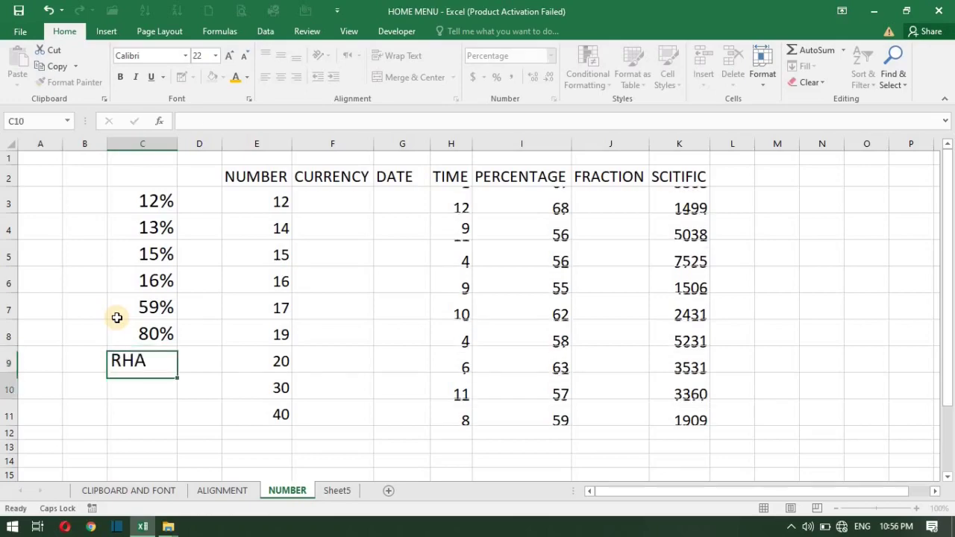
click(148, 364)
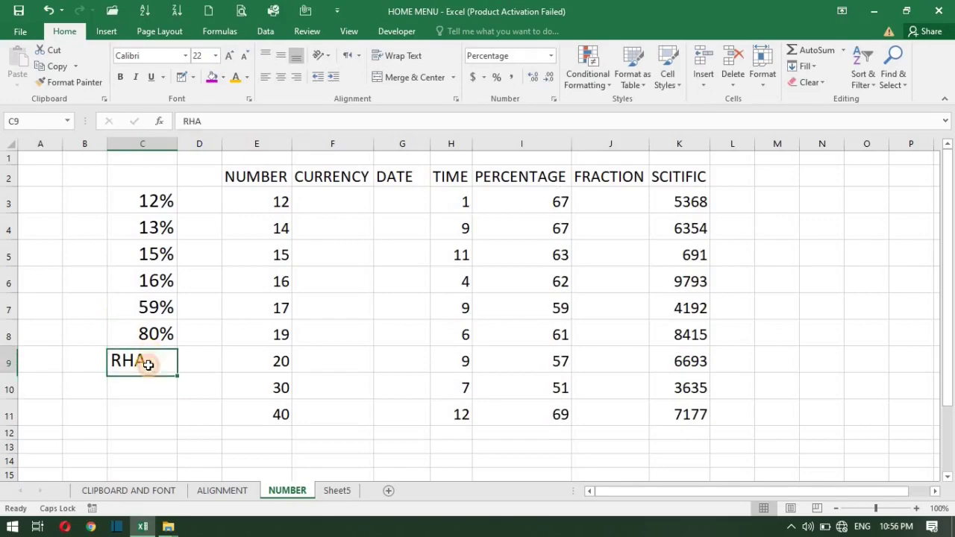
key(BackSpace)
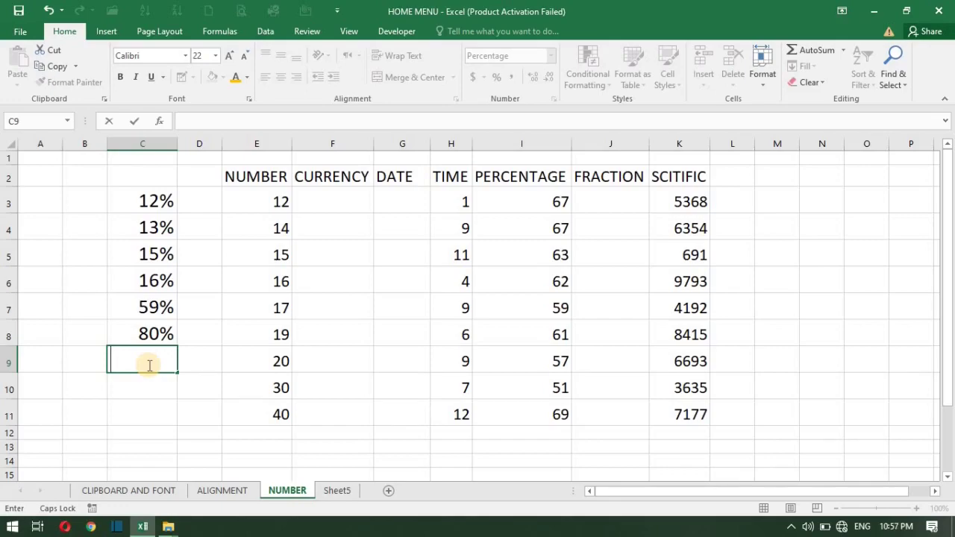
text(80)
key(Return)
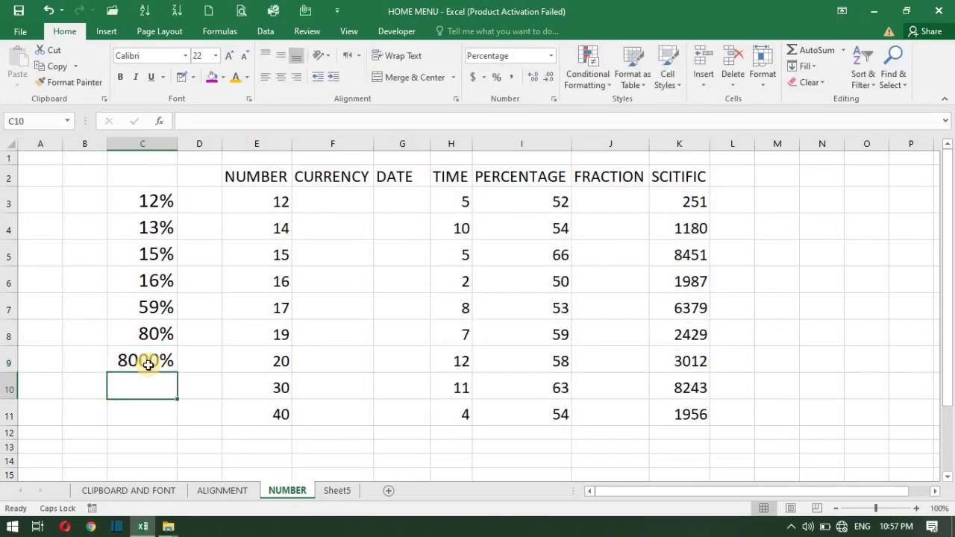
click(151, 363)
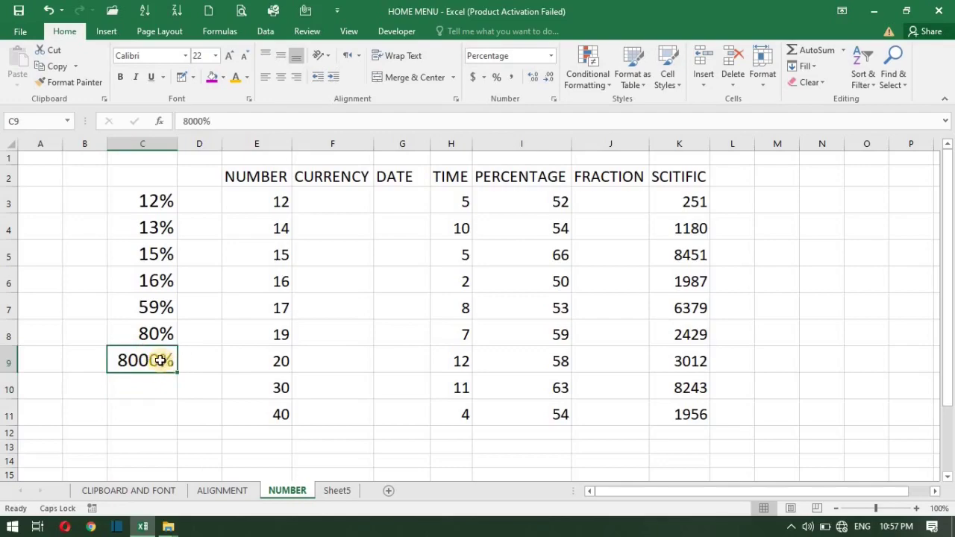
key(BackSpace)
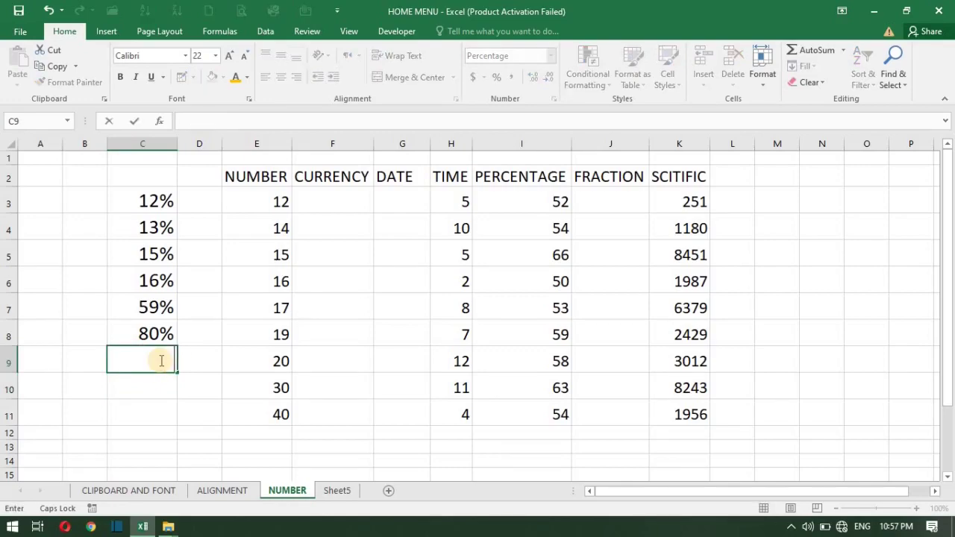
text(90)
key(Return)
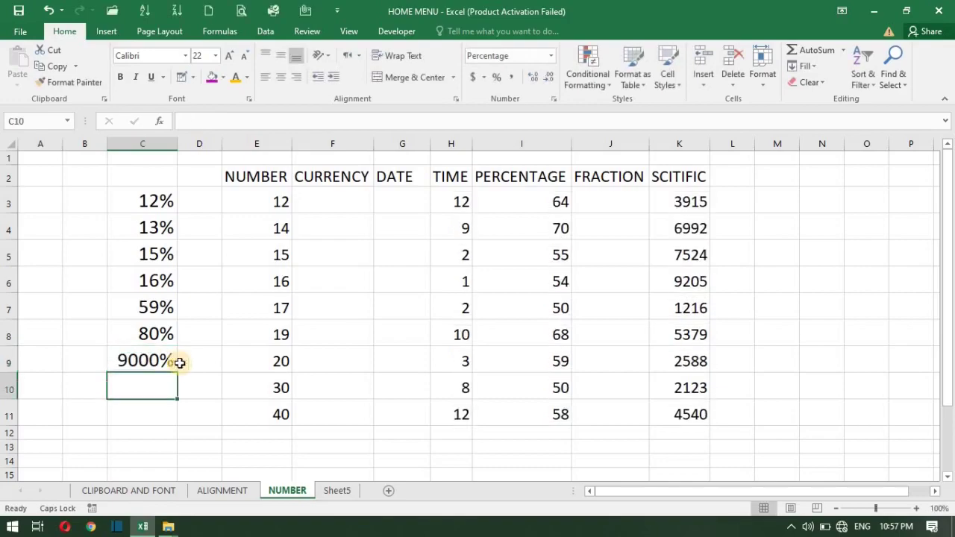
click(164, 360)
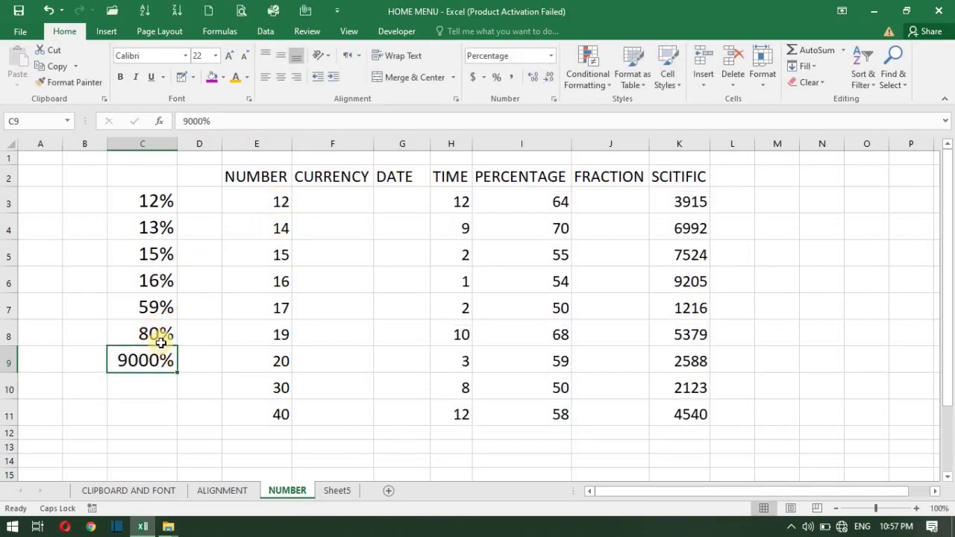
- Replace C8's 80% with 90 so it also reads 9000%, then check C8 and C9
click(158, 337)
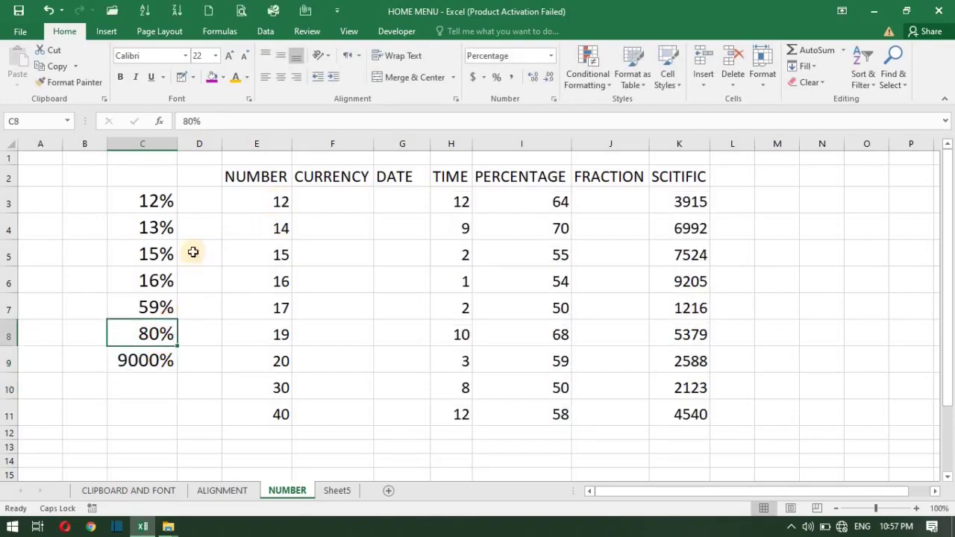
click(165, 196)
drag(166, 214, 164, 212)
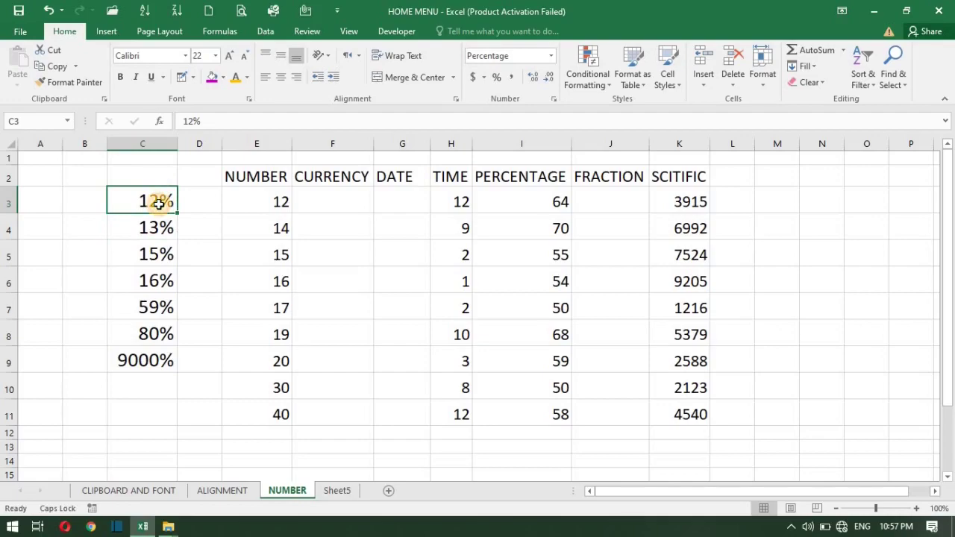
click(169, 336)
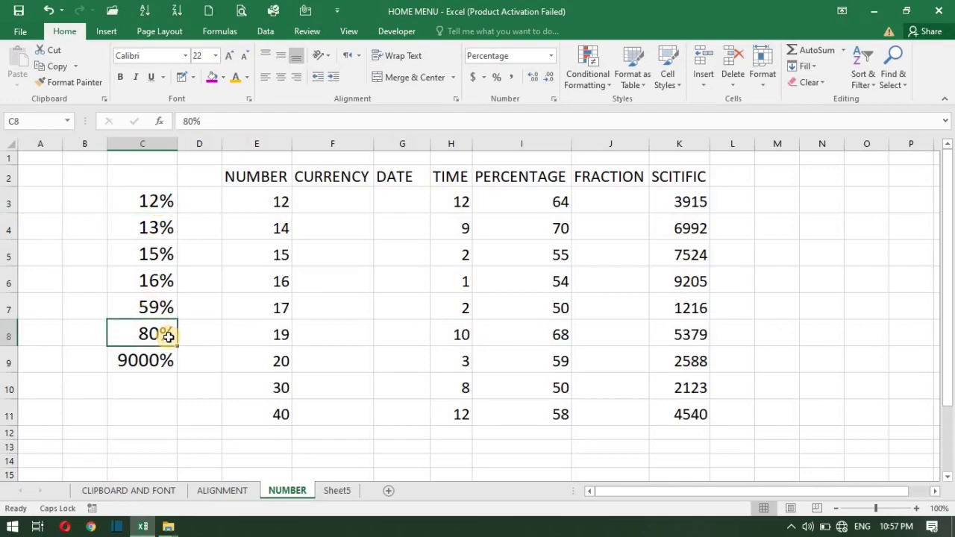
key(BackSpace)
text(90)
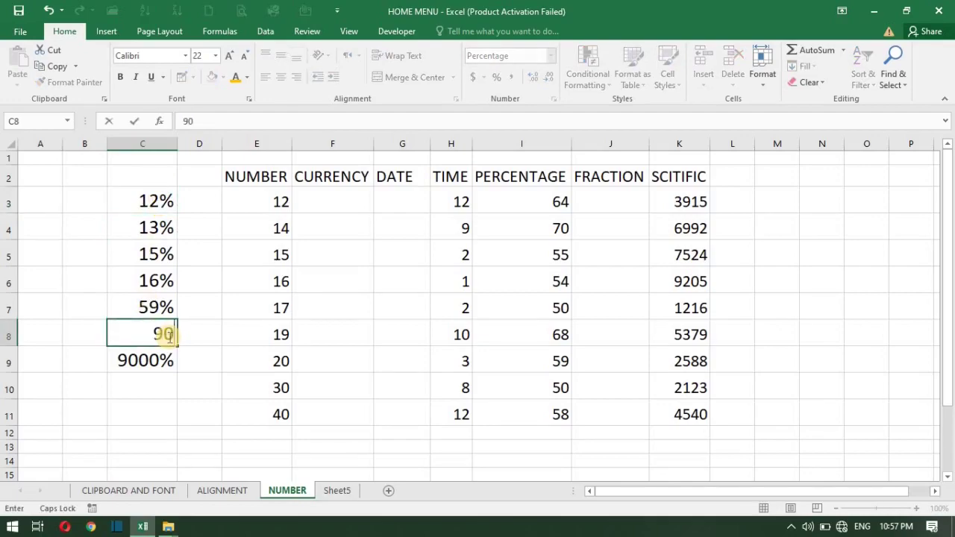
key(Return)
click(156, 336)
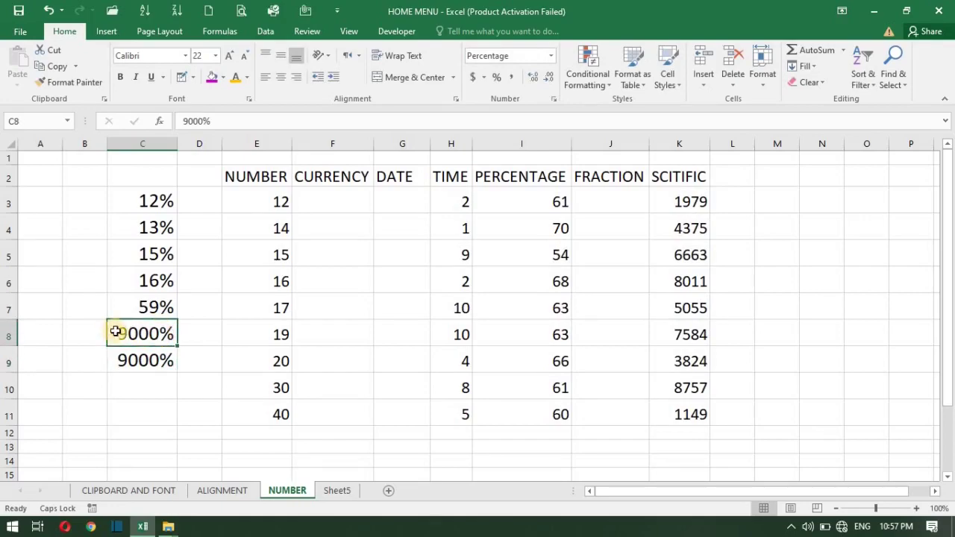
click(168, 363)
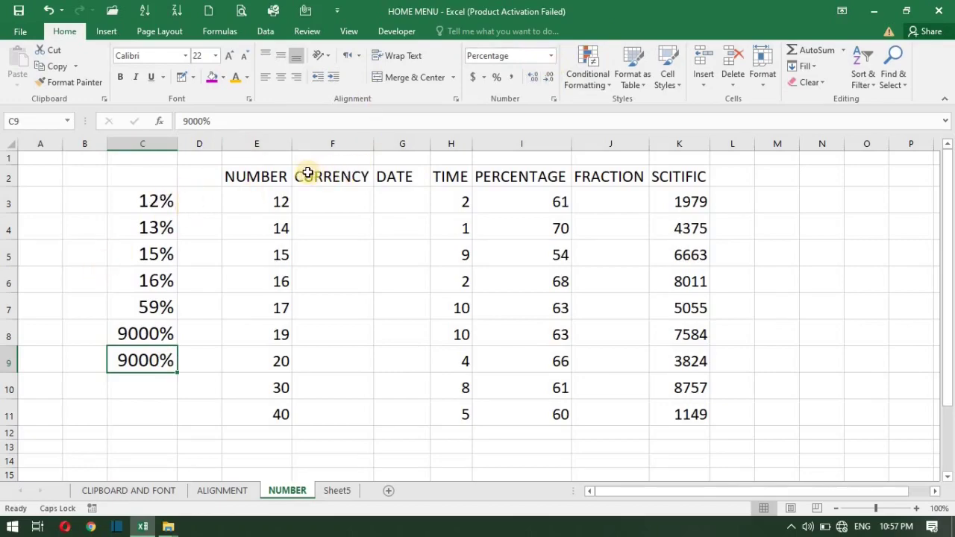
click(316, 203)
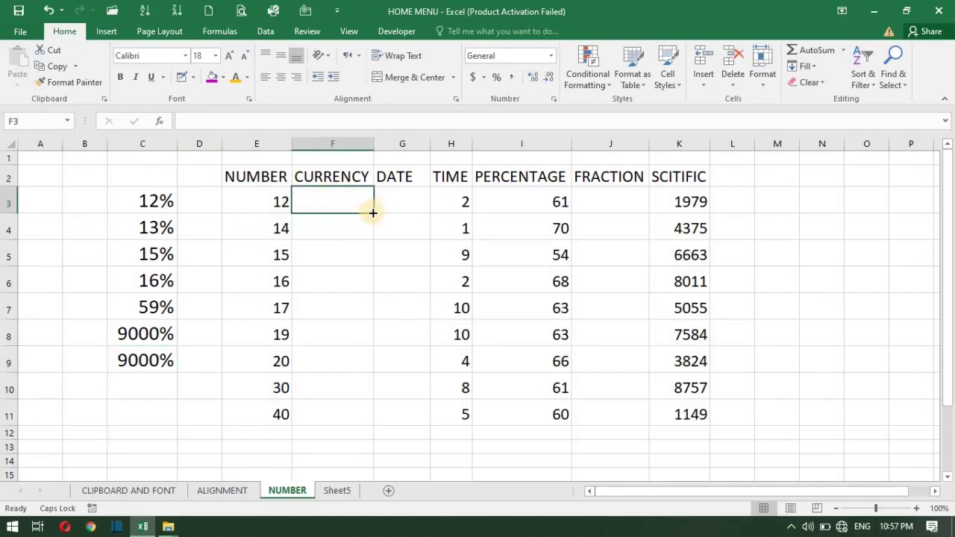
- Select the CURRENCY cells F3:F11 and bring up the Format Cells number settings
drag(373, 212, 334, 416)
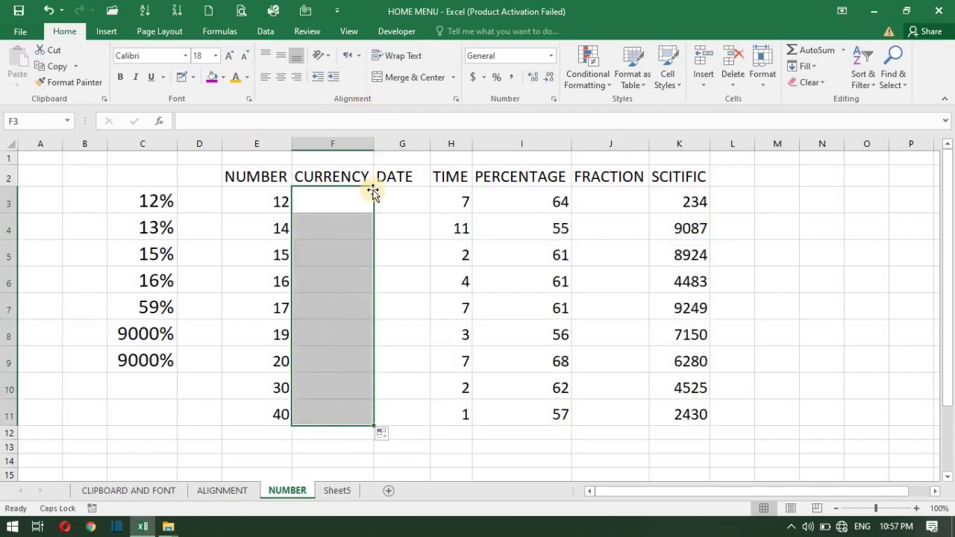
click(550, 59)
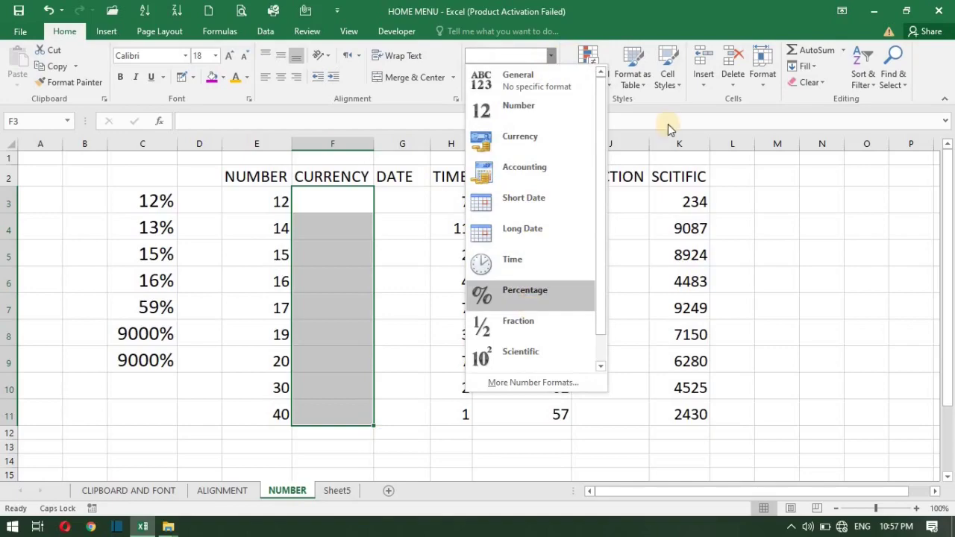
click(622, 114)
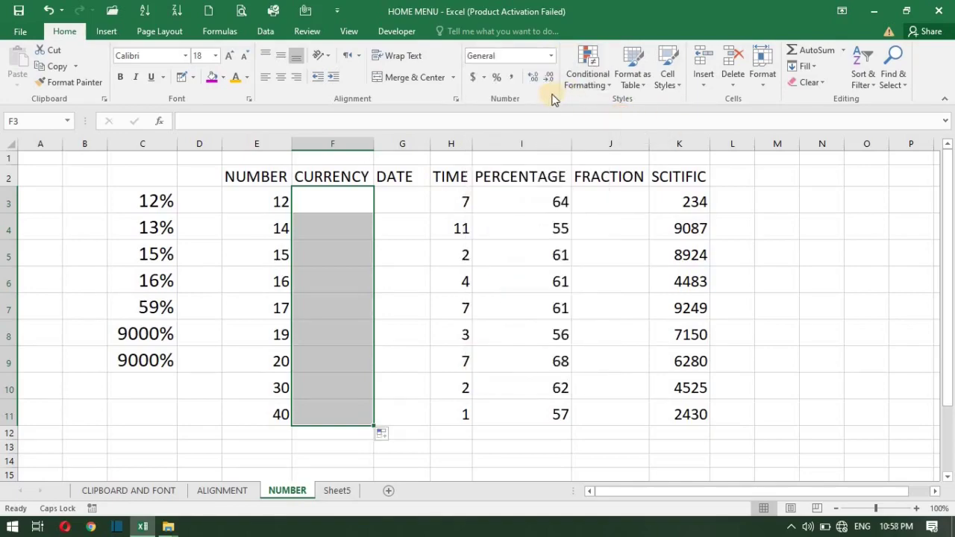
click(554, 99)
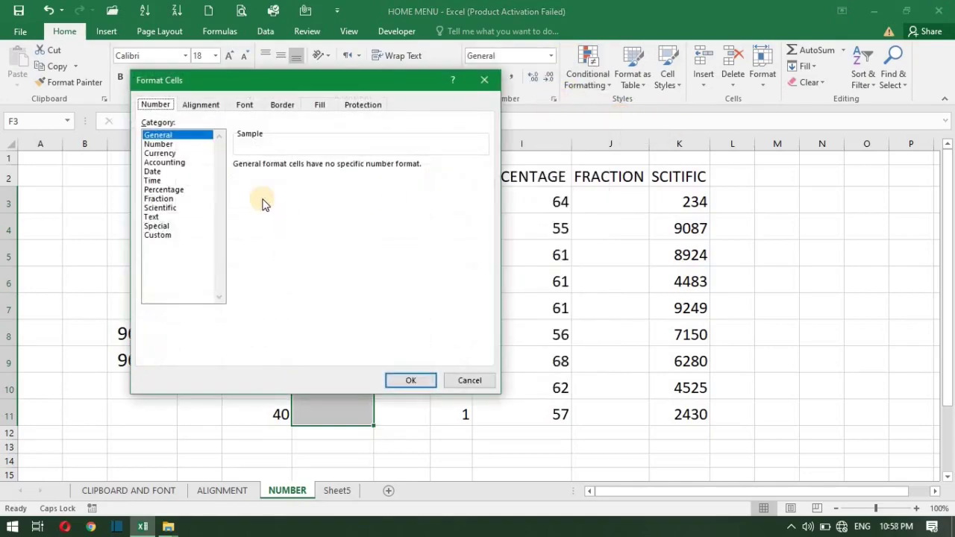
- Try the Currency category and browse its symbol list
click(165, 153)
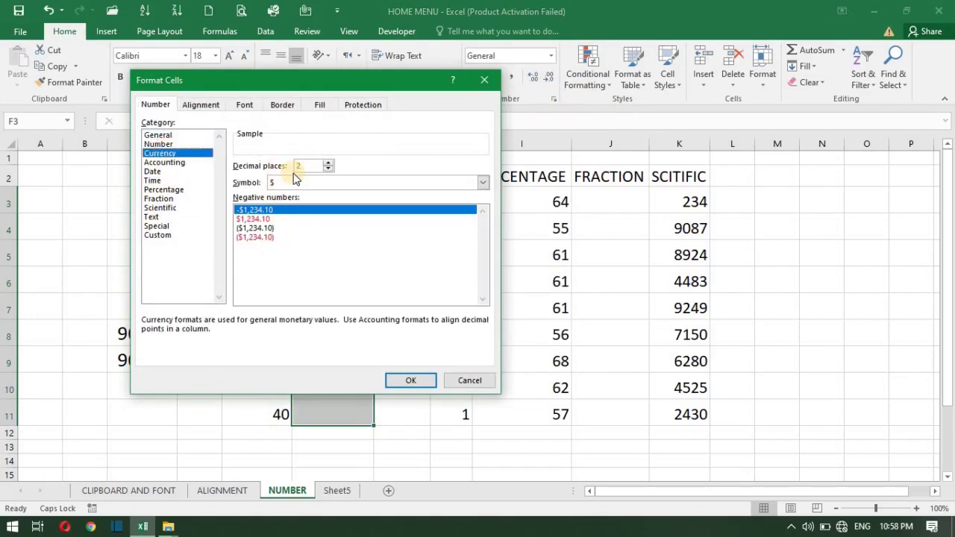
click(283, 184)
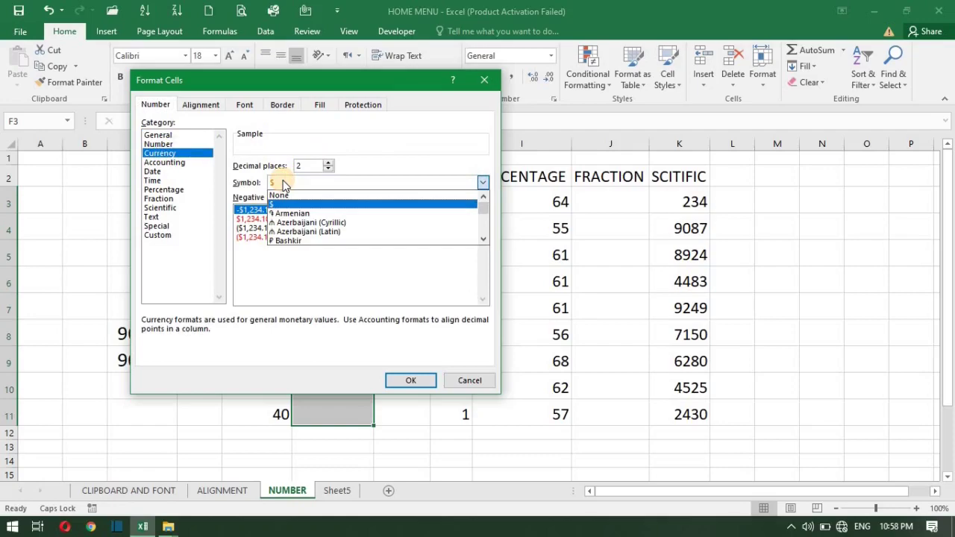
click(278, 184)
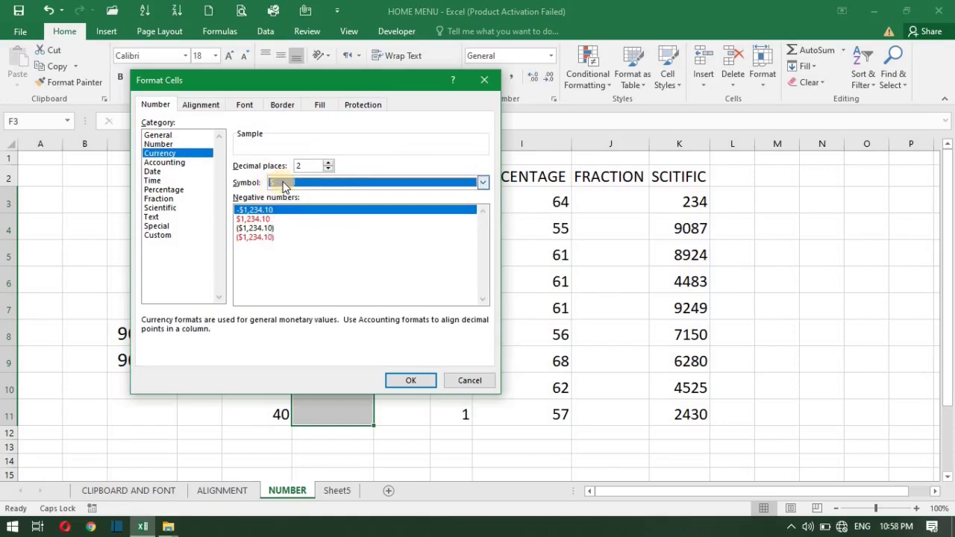
click(283, 184)
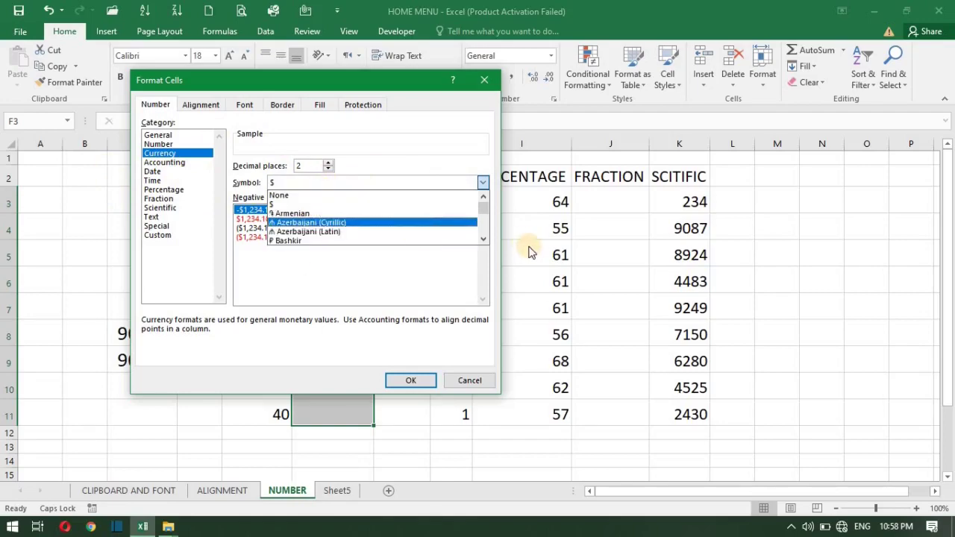
click(481, 240)
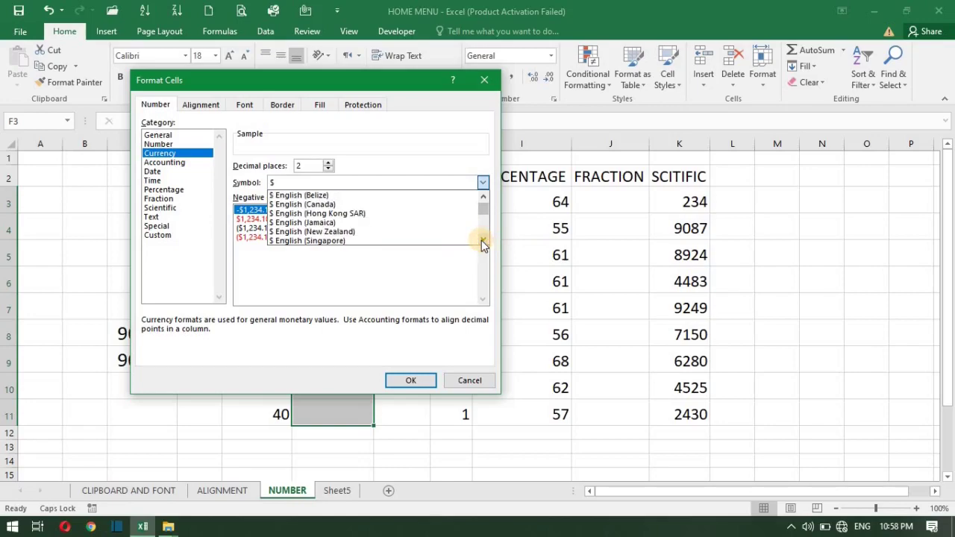
- Apply Accounting format with the € Euro (123 €) symbol to F3:F11
click(168, 162)
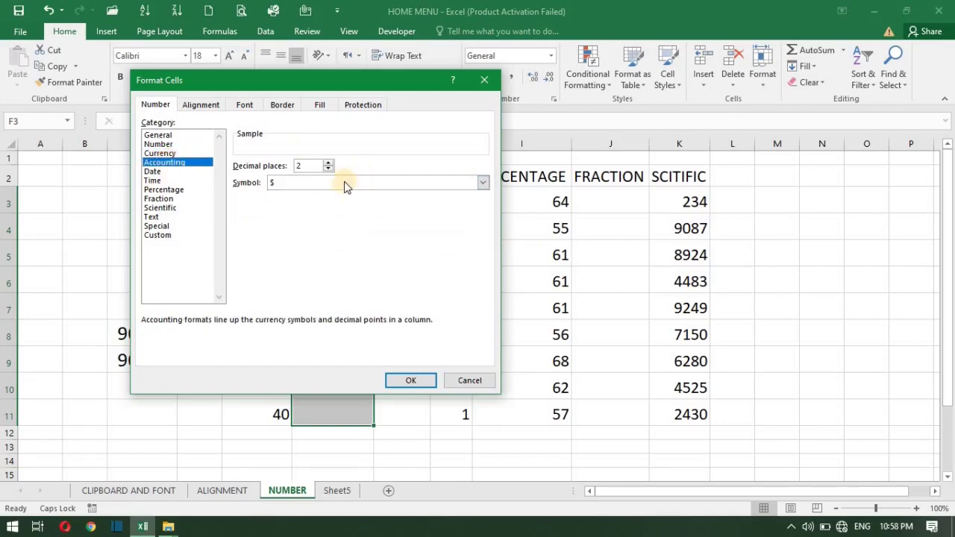
click(482, 184)
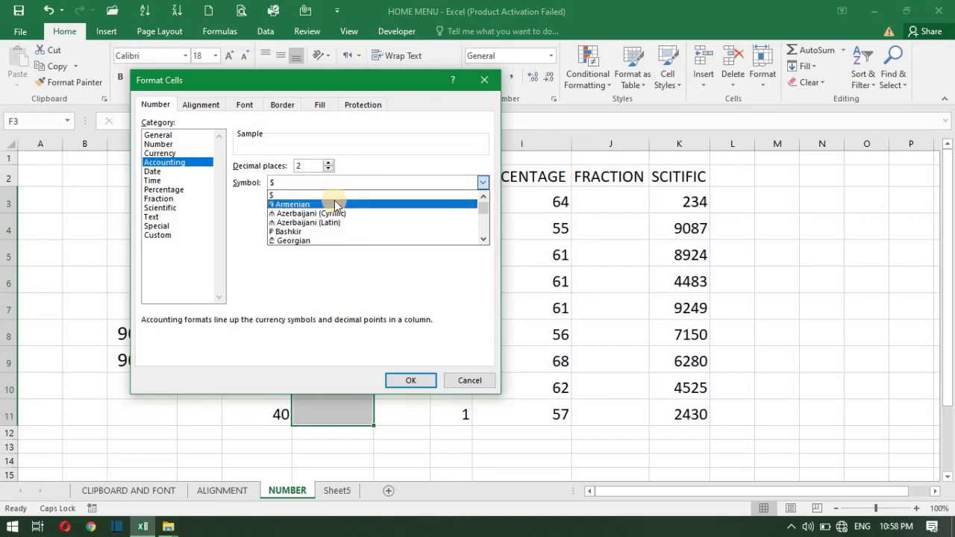
key(Down)
key(Down)
key(Down)
key(Down)
key(Down)
key(Down)
key(Down)
key(Down)
key(Down)
key(Down)
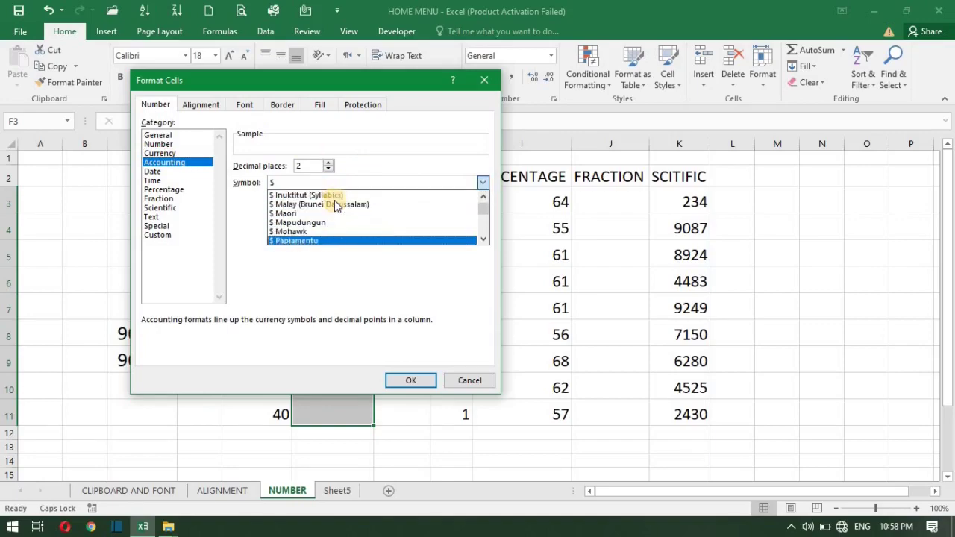
key(Down)
key(Down)
key(Down)
key(Down)
key(Down)
key(Down)
key(Down)
key(Down)
key(Down)
key(Down)
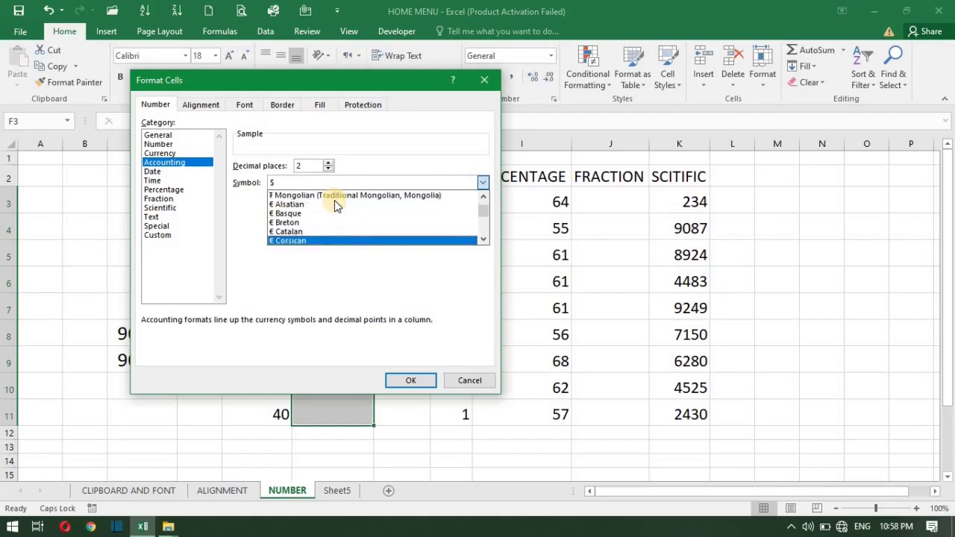
key(Down)
key(Down)
key(Down)
key(Up)
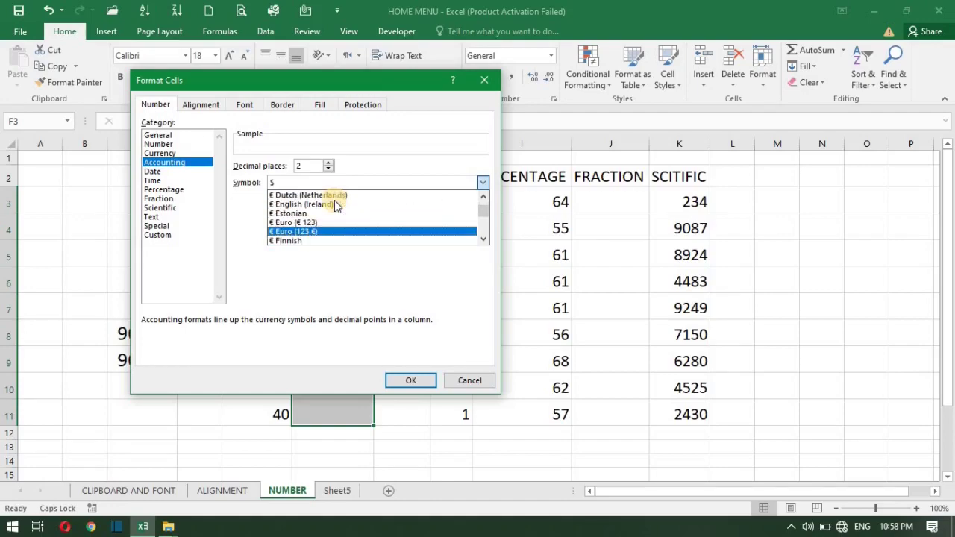
key(Return)
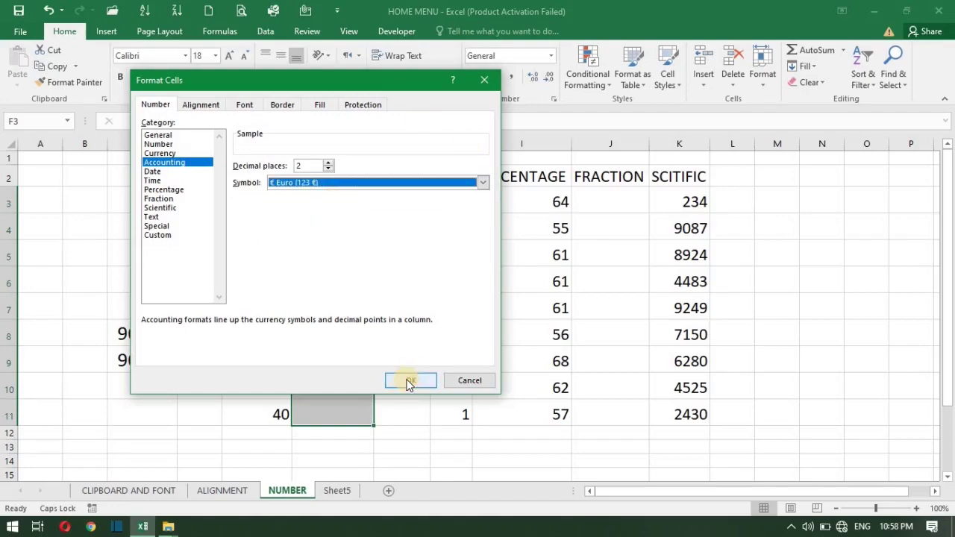
click(419, 381)
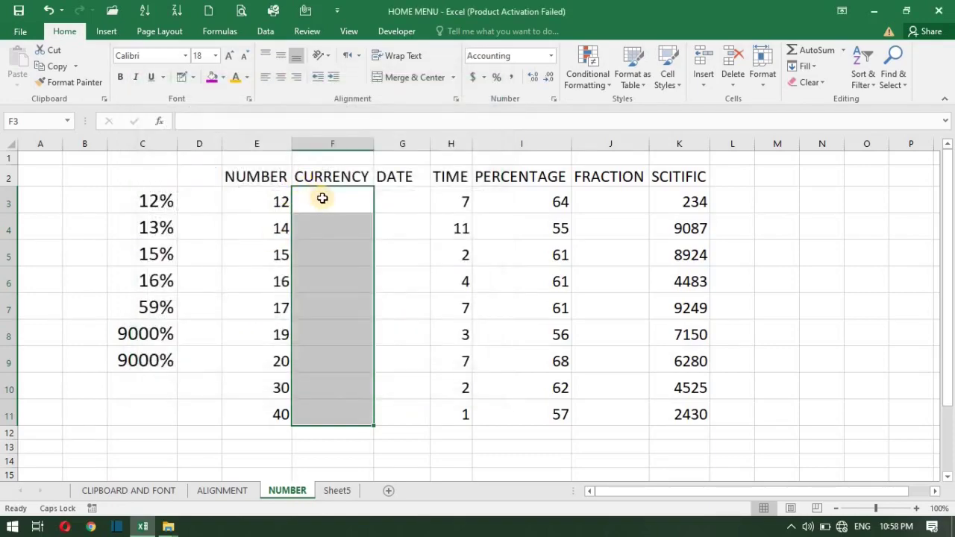
- Enter 60 in F3 and remove its decimals so it shows 60 €
click(322, 199)
text(60)
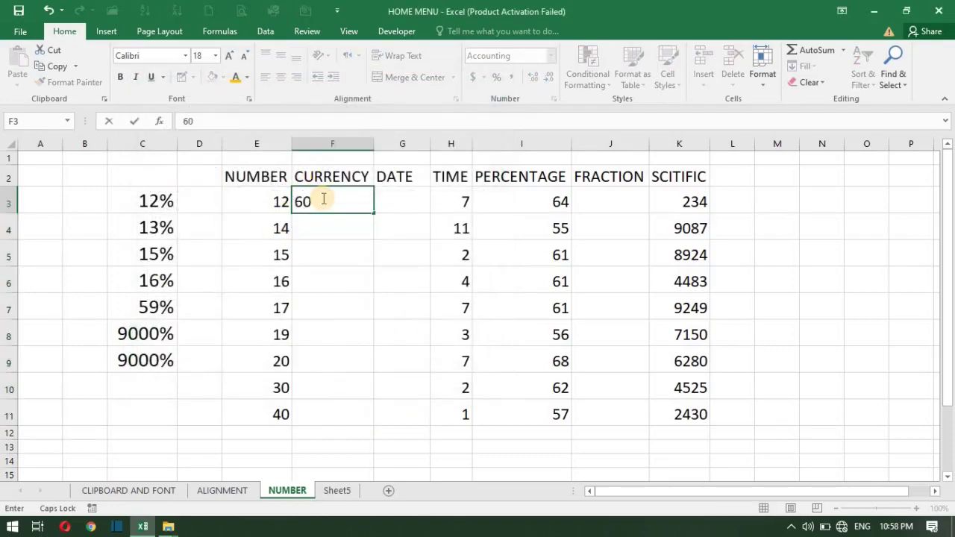
key(Return)
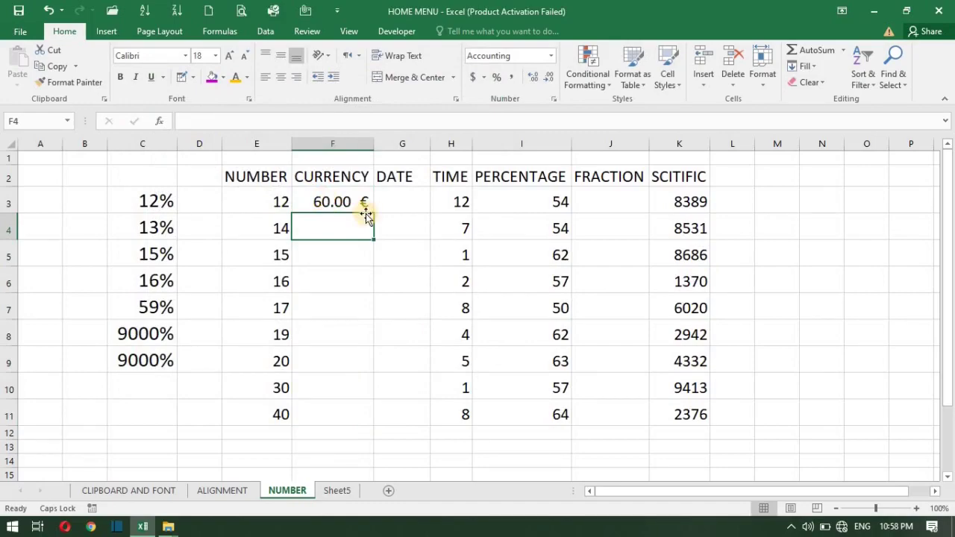
click(338, 202)
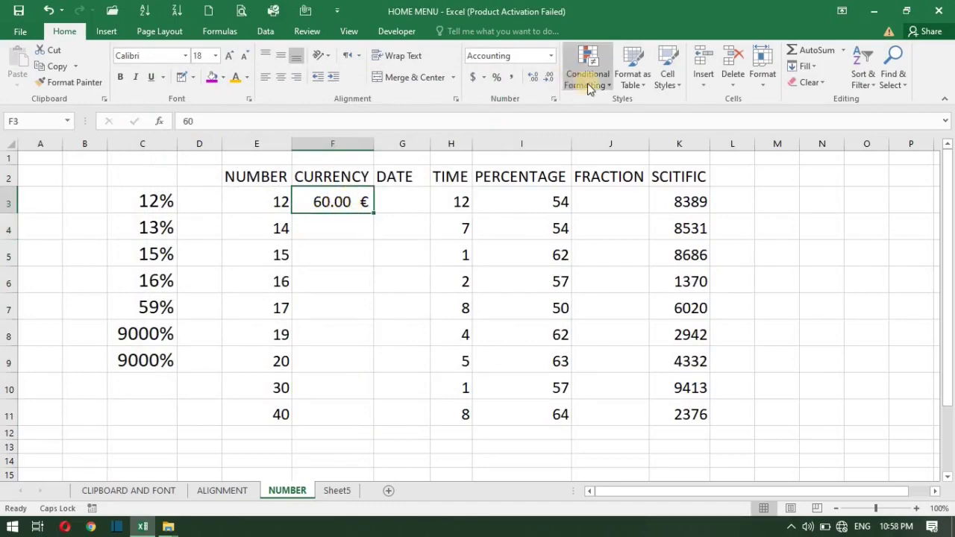
click(548, 80)
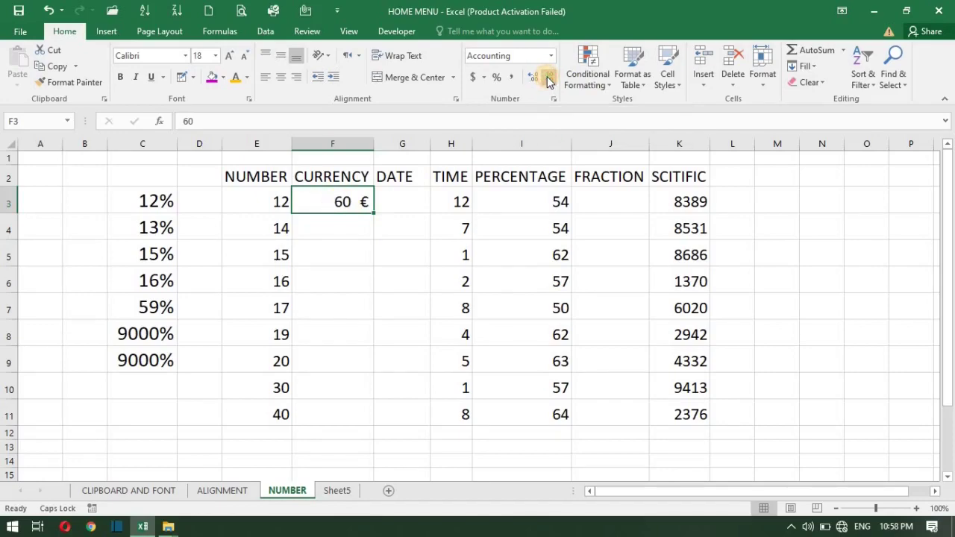
- Enter 70 in F4, then fill F3 down the CURRENCY column to F11
click(345, 226)
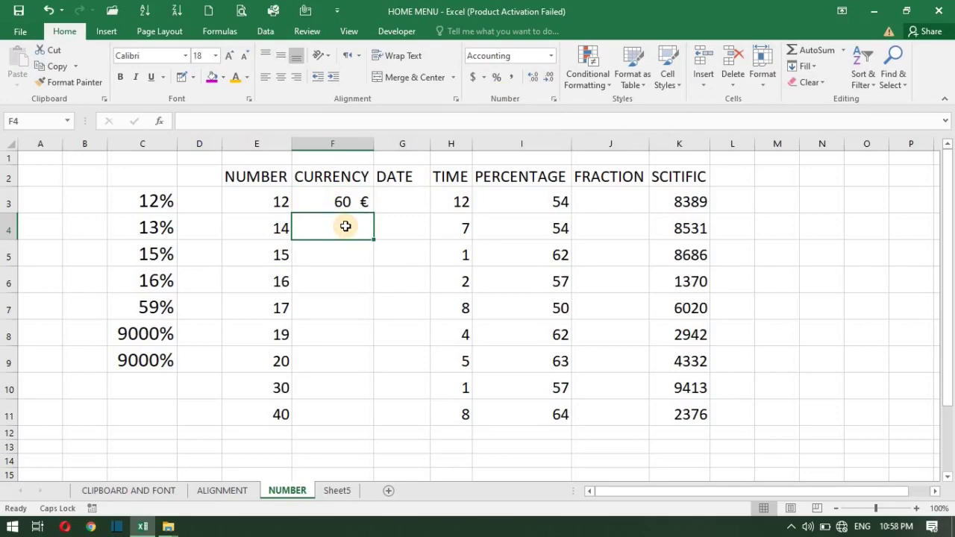
text(70)
key(Return)
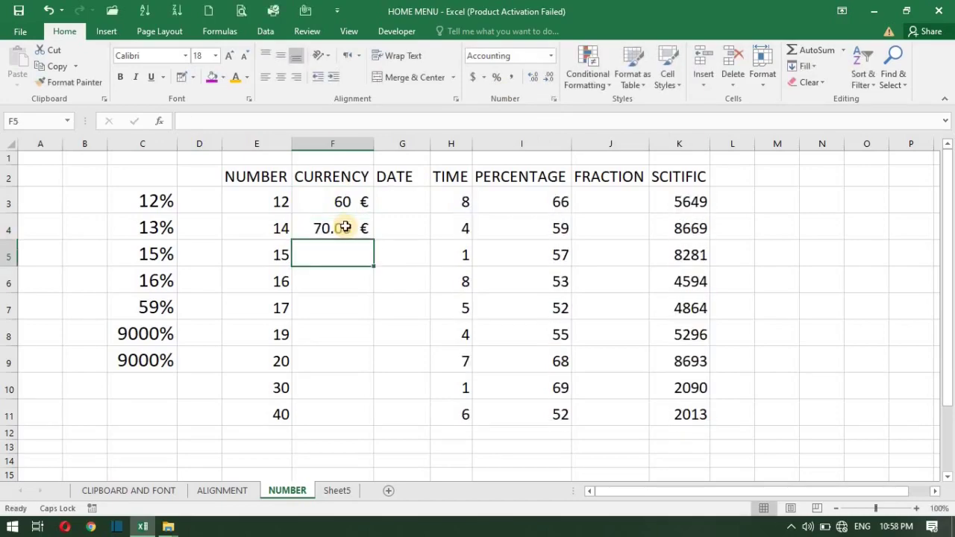
click(352, 201)
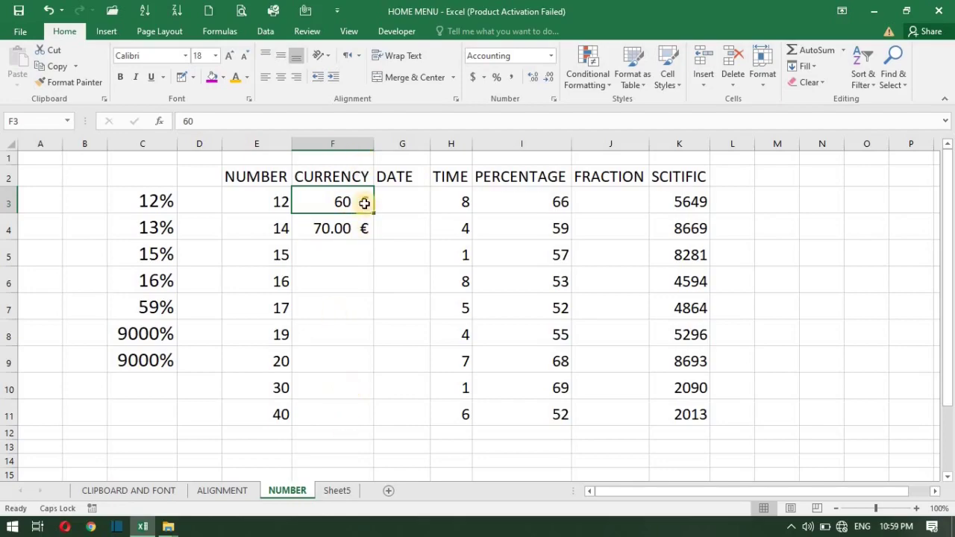
double_click(371, 211)
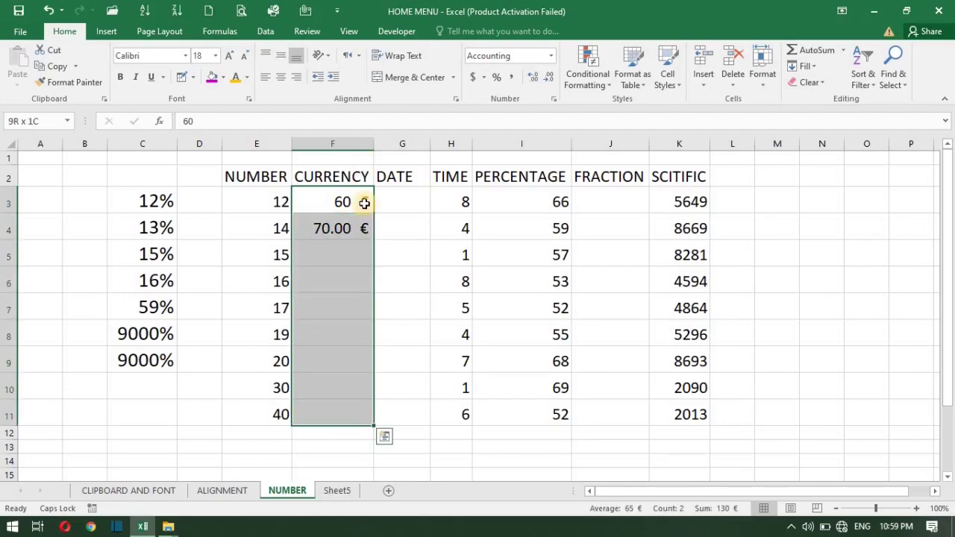
- Switch the CURRENCY cells to Accounting format and scroll through the currency symbol list
click(552, 99)
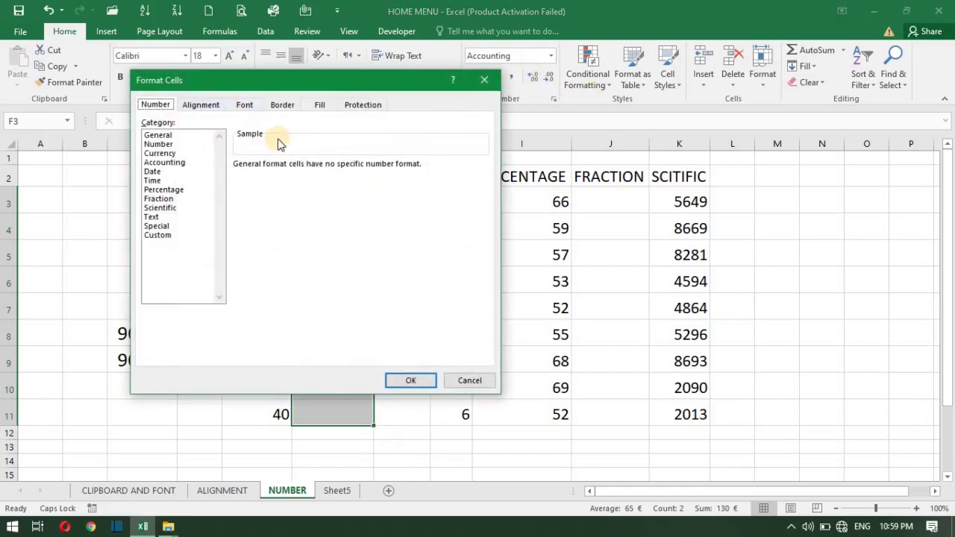
click(172, 163)
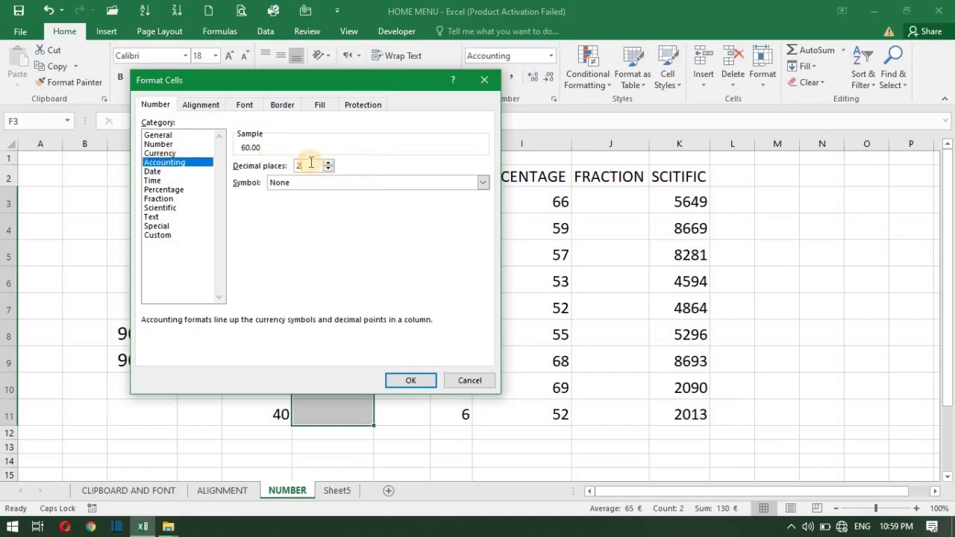
click(484, 182)
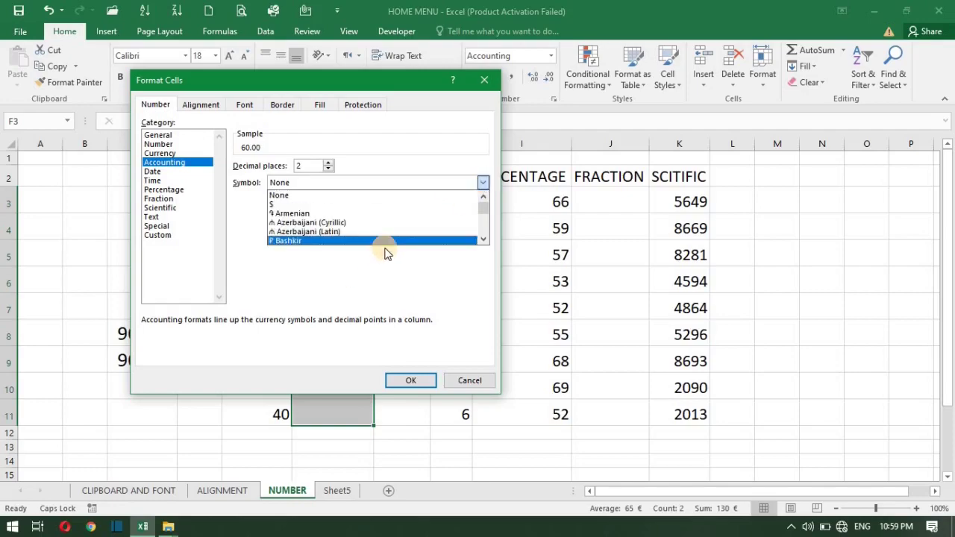
scroll(372, 245, down, 5)
scroll(372, 244, down, 5)
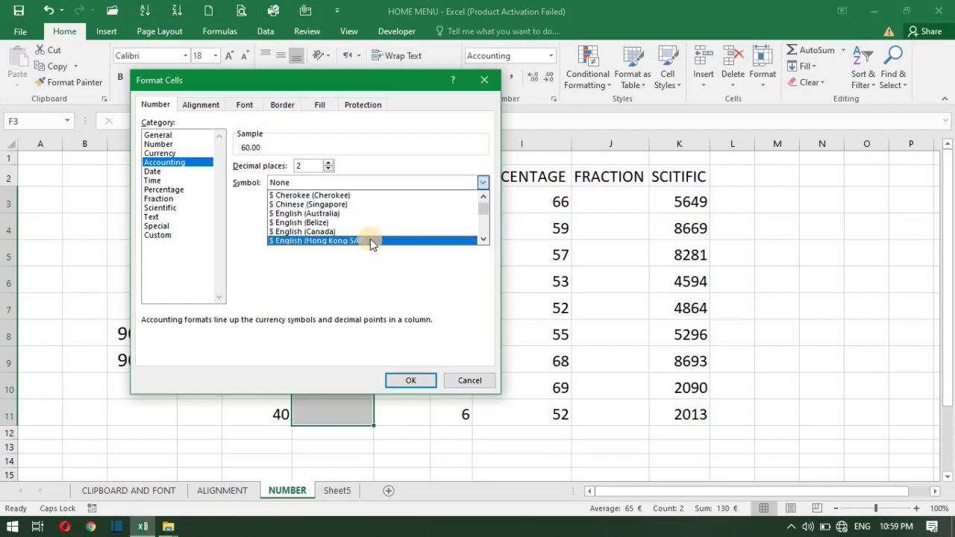
scroll(371, 245, down, 5)
scroll(371, 244, down, 3)
scroll(370, 243, down, 2)
scroll(370, 243, down, 1)
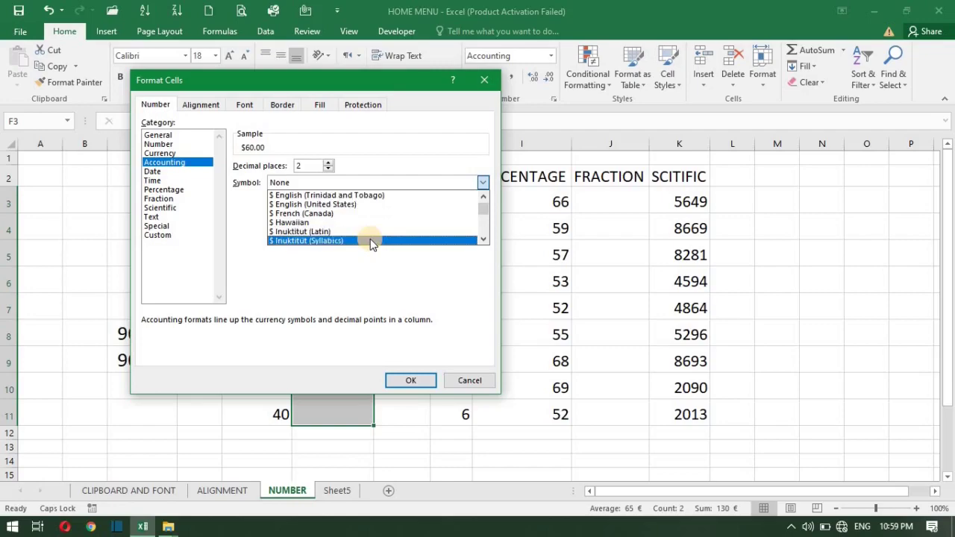
scroll(371, 243, down, 1)
scroll(370, 243, up, 2)
scroll(371, 243, up, 2)
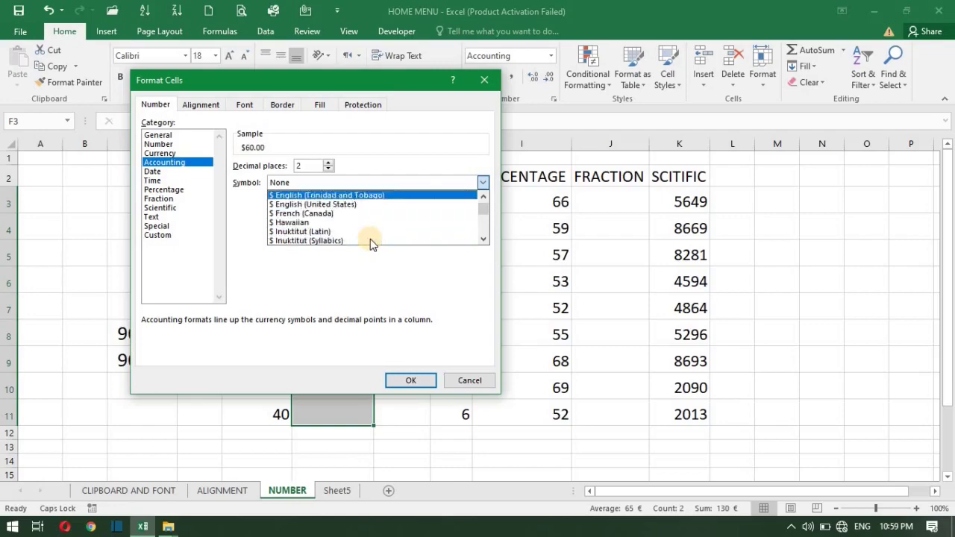
scroll(371, 244, up, 4)
scroll(371, 244, up, 2)
scroll(371, 244, up, 3)
scroll(371, 243, up, 4)
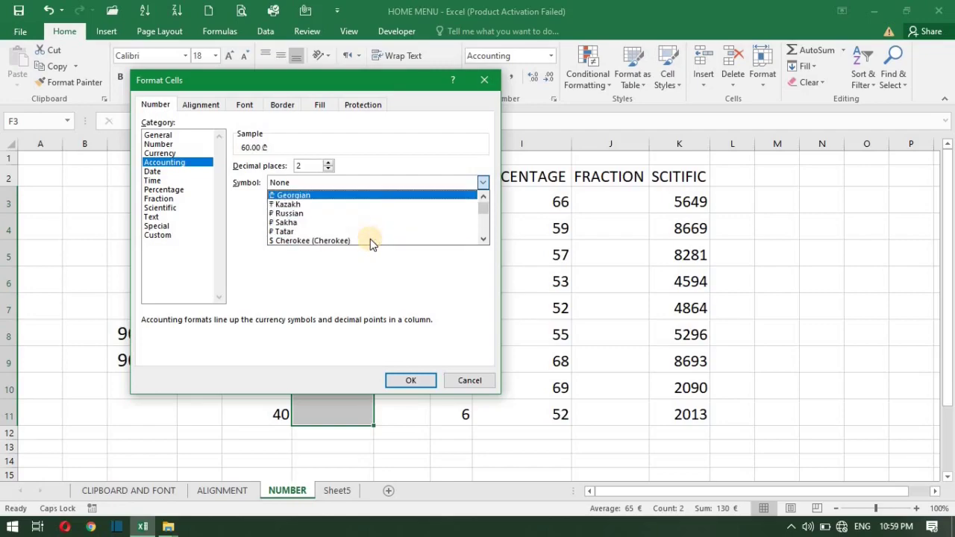
scroll(371, 244, up, 2)
scroll(371, 243, down, 1)
scroll(371, 243, down, 2)
scroll(371, 243, down, 2)
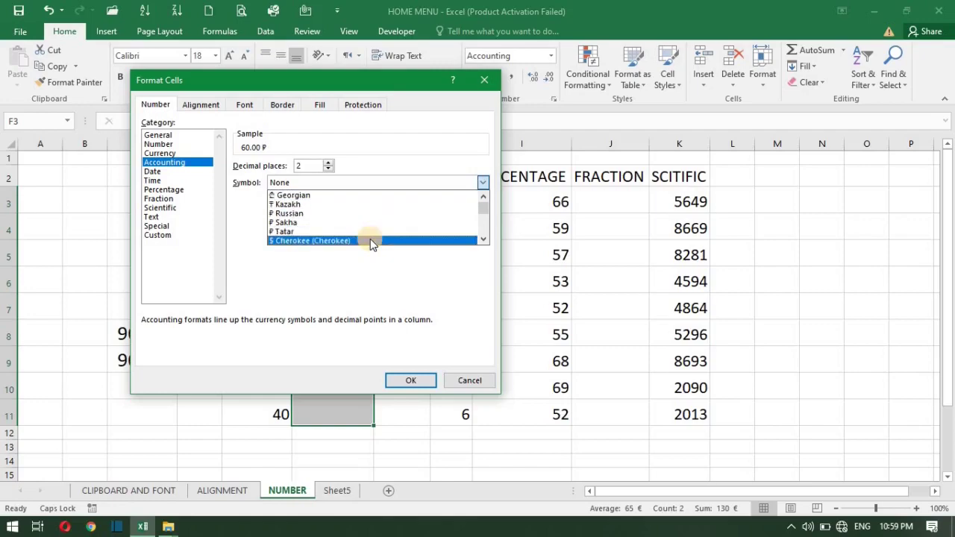
scroll(370, 243, down, 5)
scroll(370, 243, down, 5)
scroll(371, 243, down, 3)
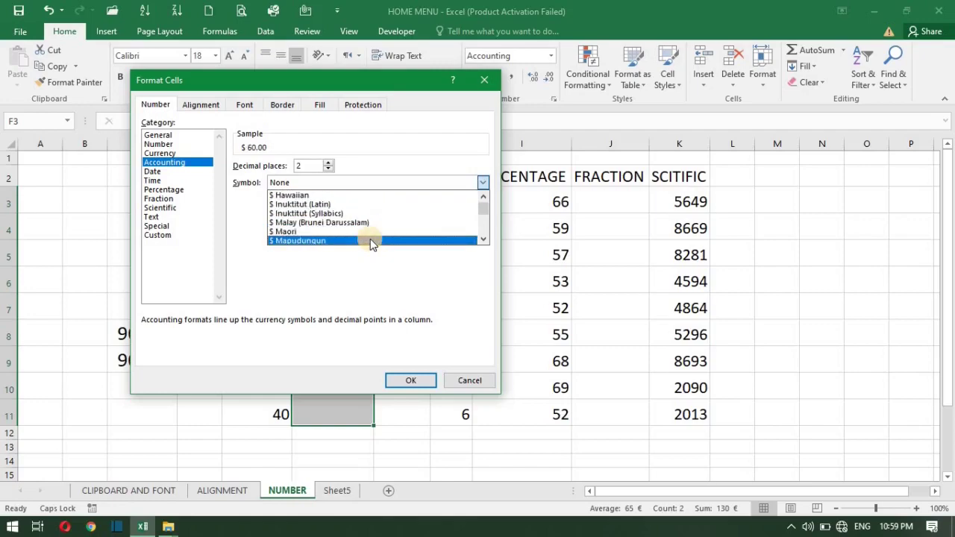
scroll(370, 243, down, 2)
scroll(371, 243, down, 1)
scroll(370, 243, down, 1)
scroll(371, 243, down, 2)
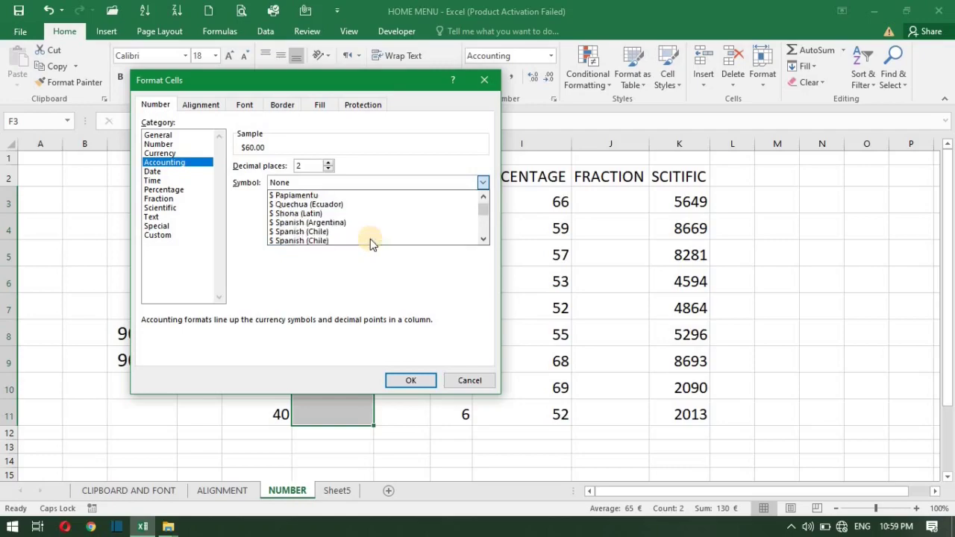
scroll(371, 243, down, 5)
scroll(371, 243, down, 2)
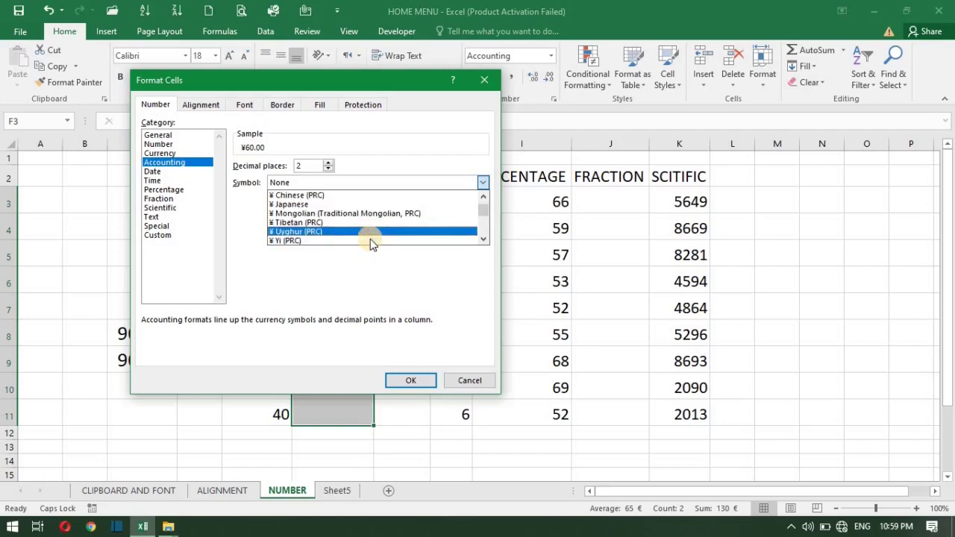
scroll(371, 243, down, 2)
scroll(370, 244, down, 3)
scroll(371, 243, down, 1)
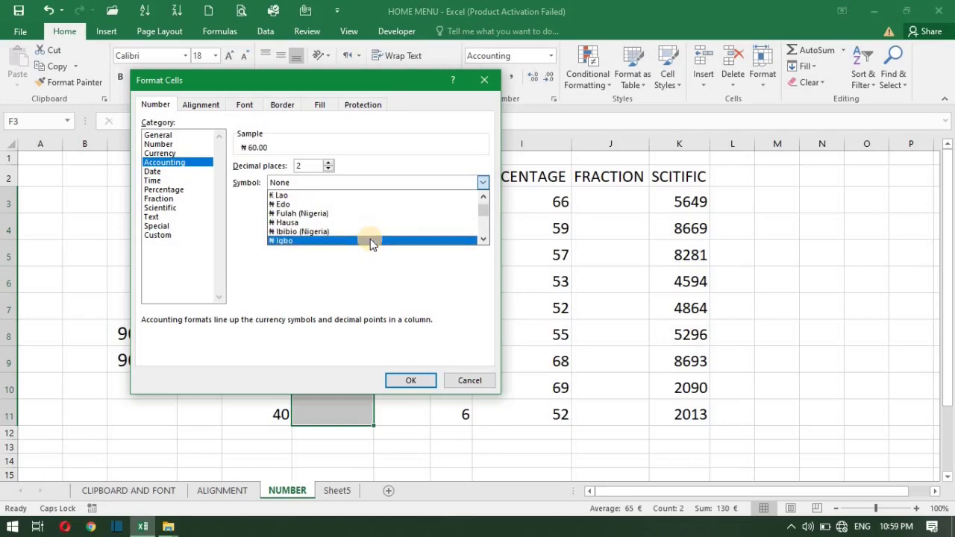
scroll(371, 243, down, 1)
scroll(371, 243, down, 2)
scroll(371, 243, down, 1)
scroll(371, 243, down, 2)
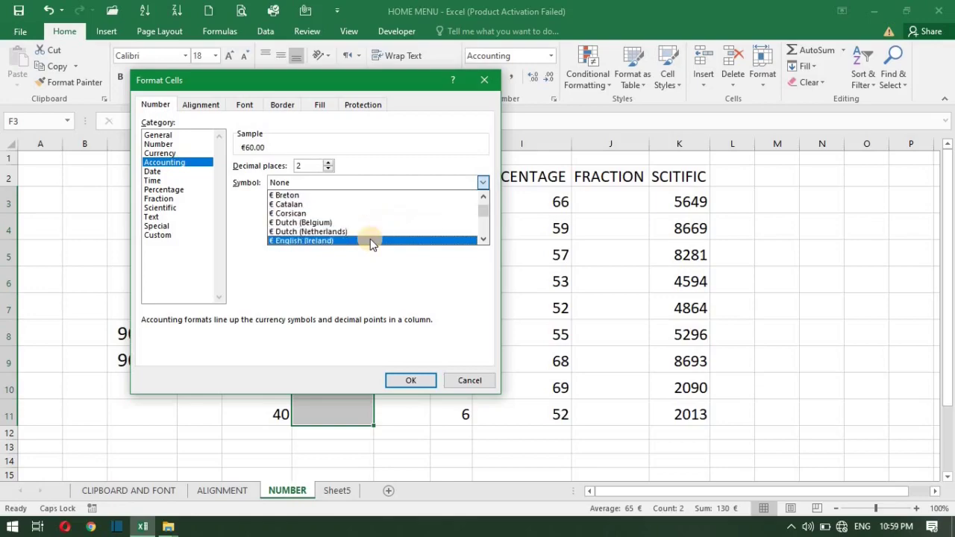
- Compare pound, euro, rupee and Br symbols, settling on Q Spanish (Guatemala)
key(Up)
key(Up)
key(Up)
key(Up)
key(Up)
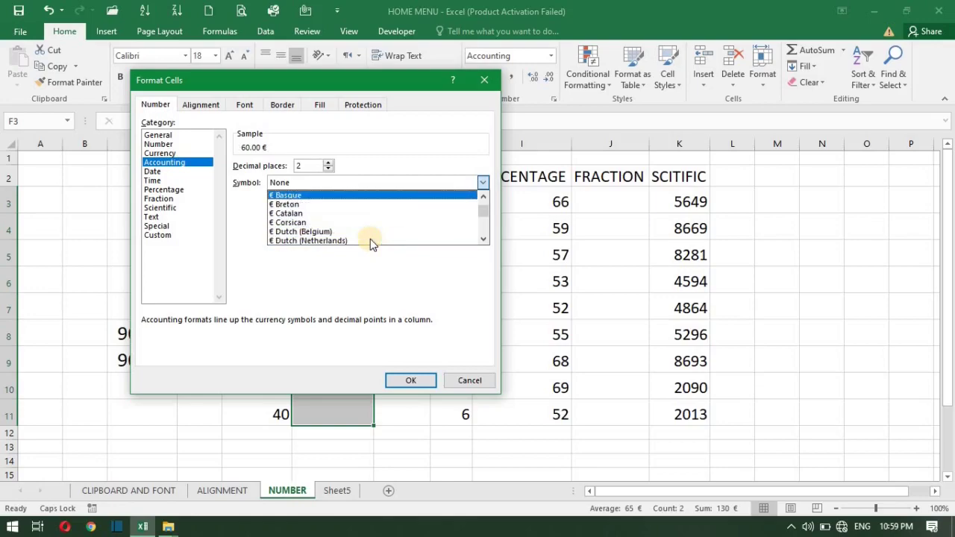
key(Up)
key(Up)
key(Up)
key(Up)
key(Up)
key(Up)
key(Up)
key(Up)
key(Up)
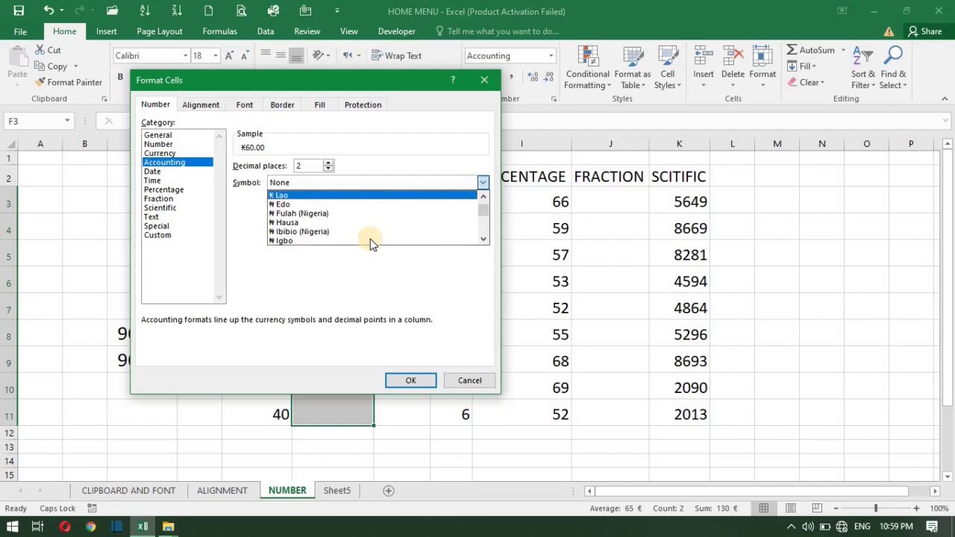
key(Up)
key(Up)
key(Up)
key(Up)
key(Up)
key(Up)
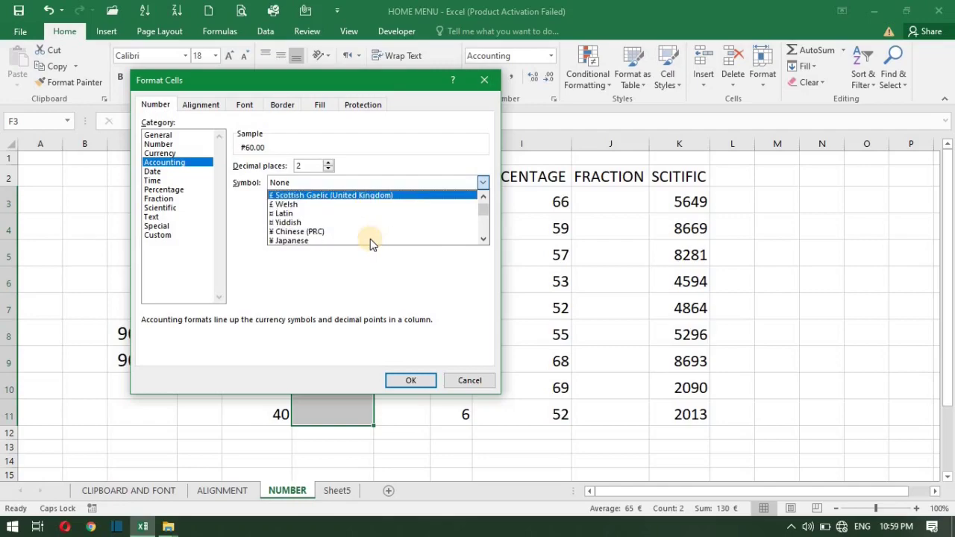
key(Down)
key(Down)
key(Down)
key(Down)
key(Up)
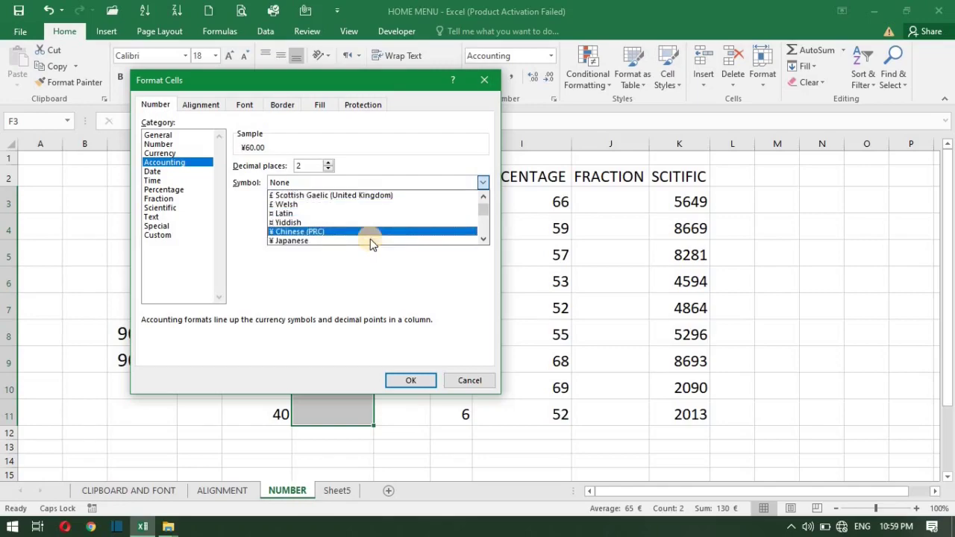
key(Up)
key(Up)
key(Up)
key(Up)
key(Up)
key(Up)
key(Up)
key(Up)
key(Up)
key(Up)
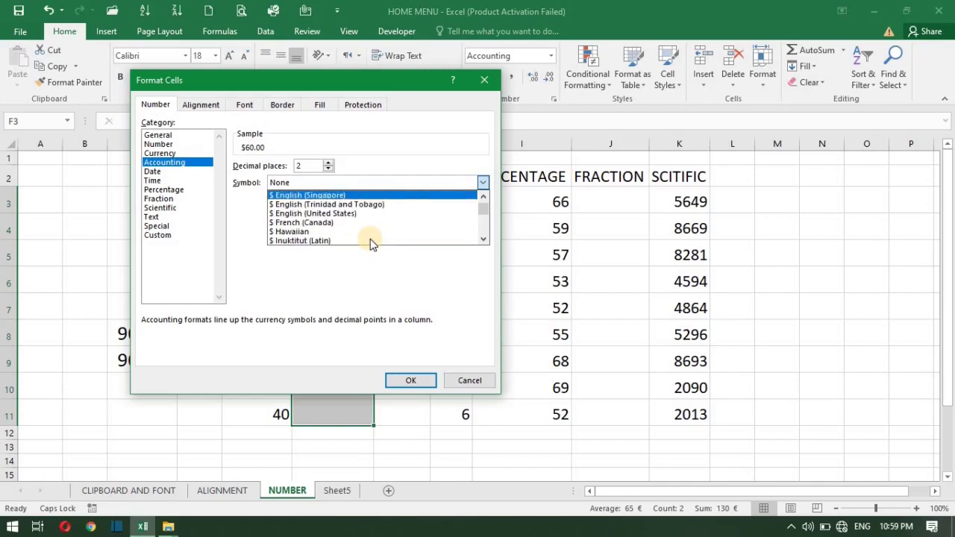
key(Down)
key(Down)
key(Down)
key(Down)
key(Down)
key(Down)
key(Down)
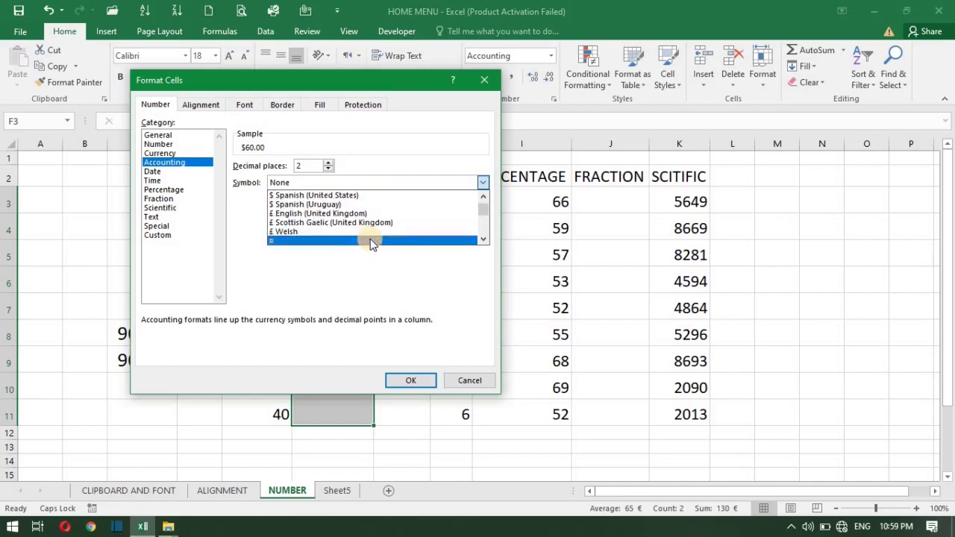
key(Down)
key(Down)
key(Down)
key(Down)
key(Down)
key(Down)
key(Down)
key(Down)
key(Down)
key(Down)
key(Down)
key(Down)
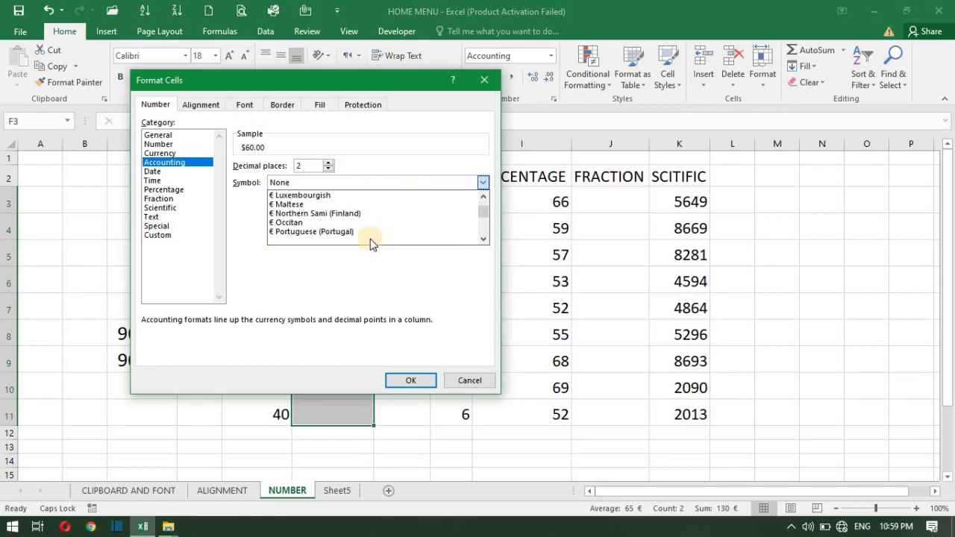
key(Down)
key(Down)
key(Down)
key(Down)
key(Down)
key(Down)
key(Down)
key(Down)
key(Down)
key(Down)
key(Down)
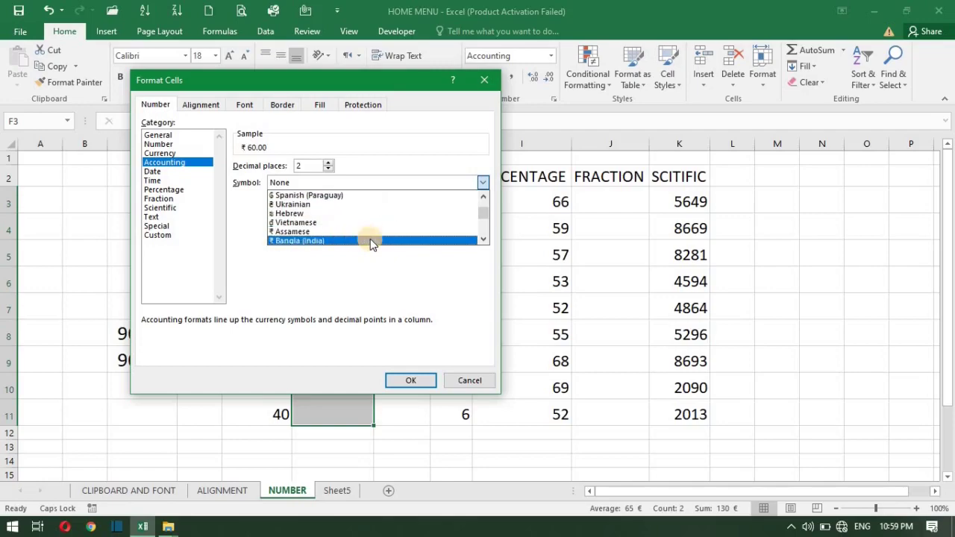
key(Down)
key(Down)
key(Down)
key(Down)
key(Down)
key(Down)
key(Down)
key(Down)
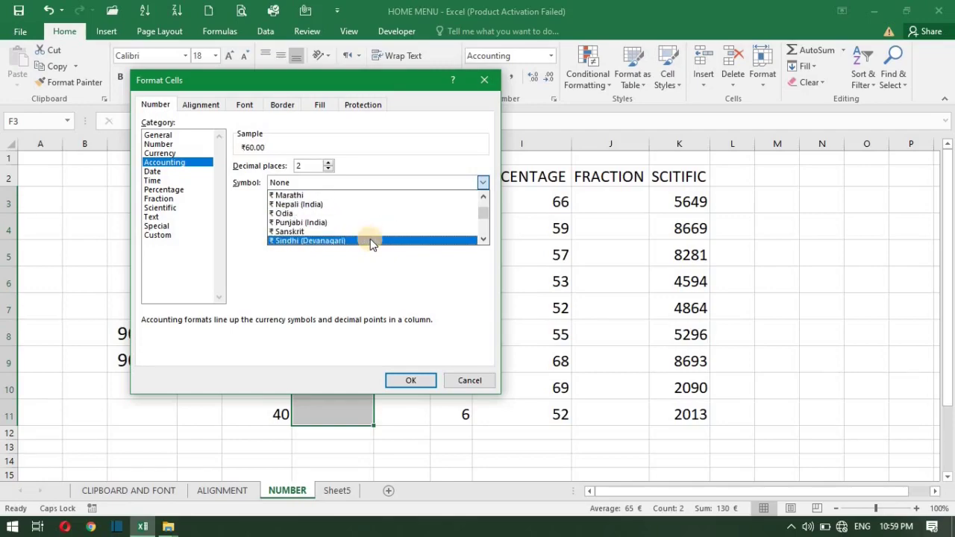
key(Down)
key(Down)
key(Down)
key(Down)
key(Down)
key(Down)
key(Down)
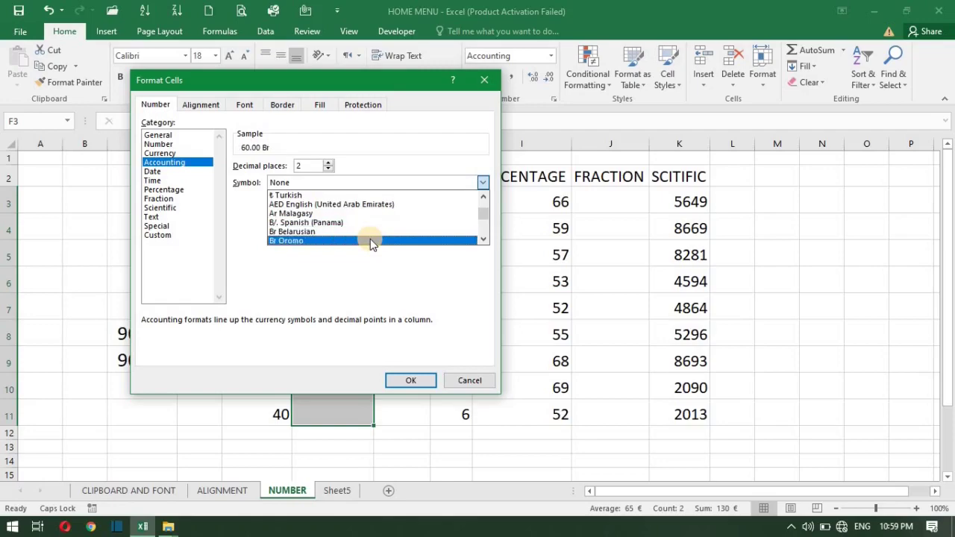
key(Down)
key(Down)
key(Down)
key(Down)
key(Down)
key(Down)
key(Down)
key(Down)
key(Down)
key(Down)
key(Down)
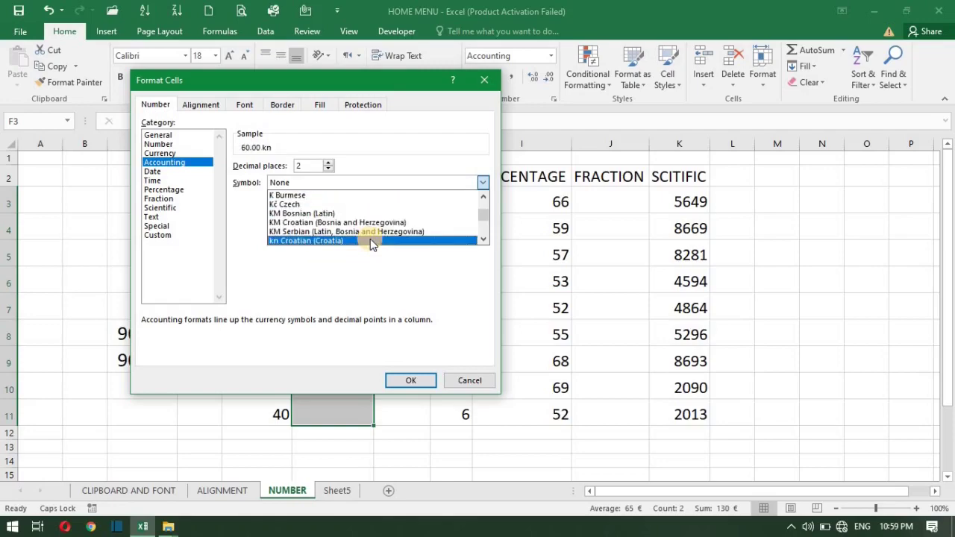
key(Down)
key(Down)
key(Down)
key(Down)
key(Down)
key(Down)
key(Down)
key(Down)
key(Down)
key(Down)
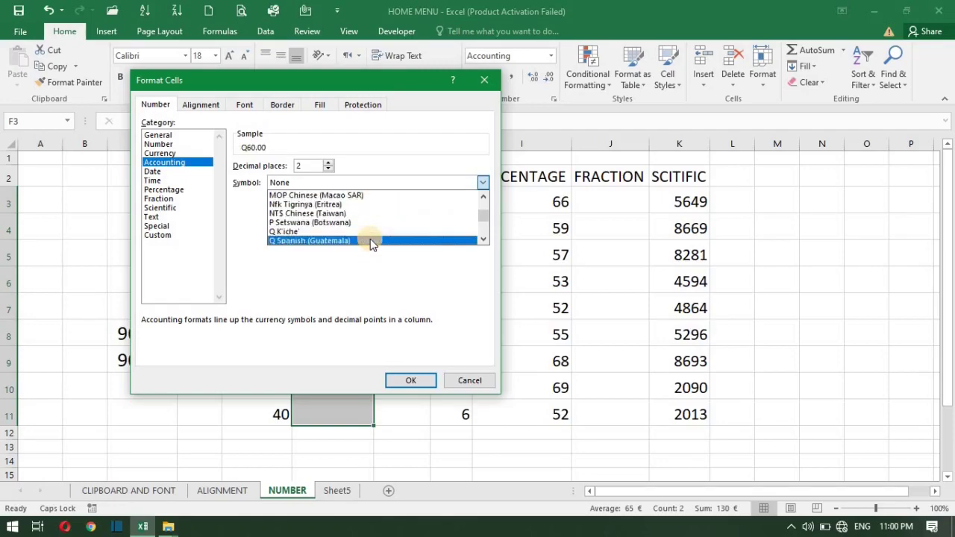
click(171, 154)
key(Down)
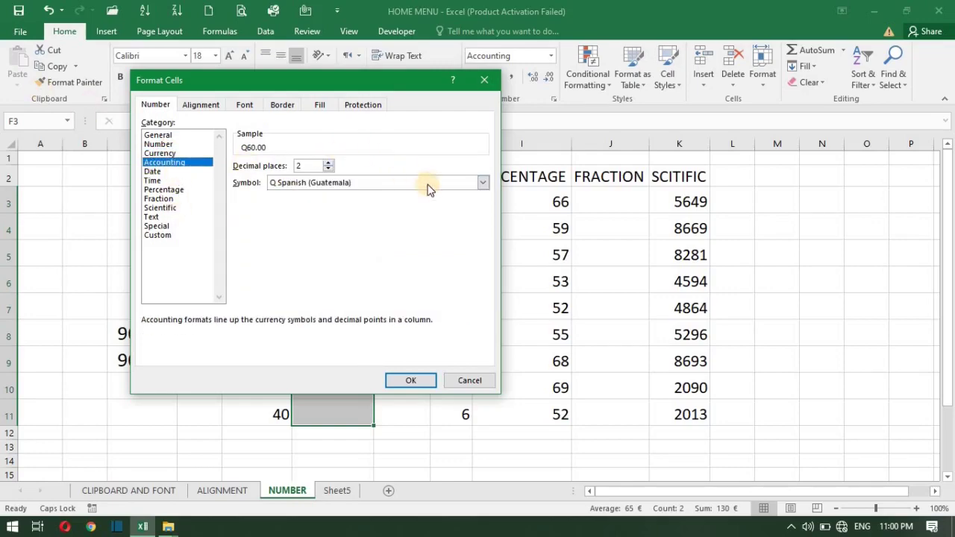
- Apply Currency format with the ฿ Thai symbol, giving ฿60.00 in F3 and ฿70.00 in F4
click(161, 154)
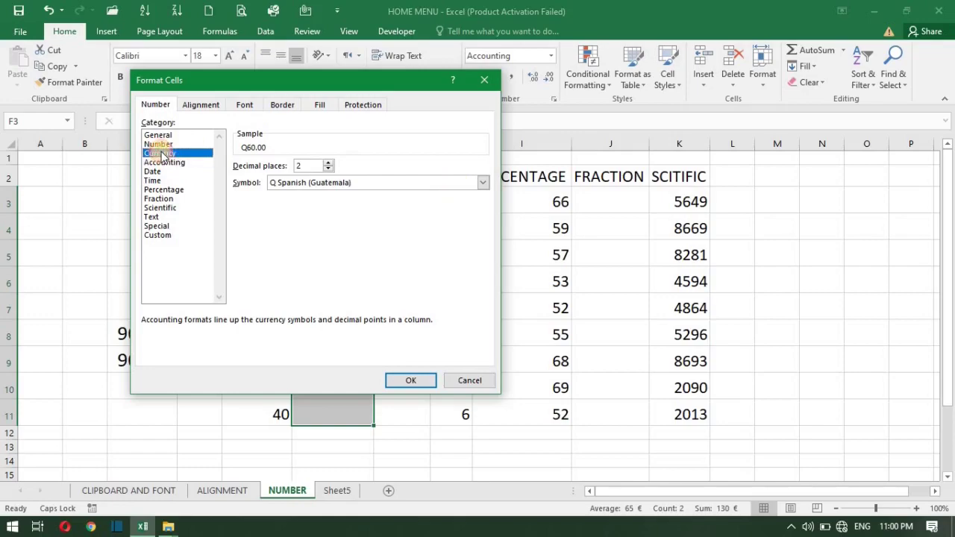
click(481, 182)
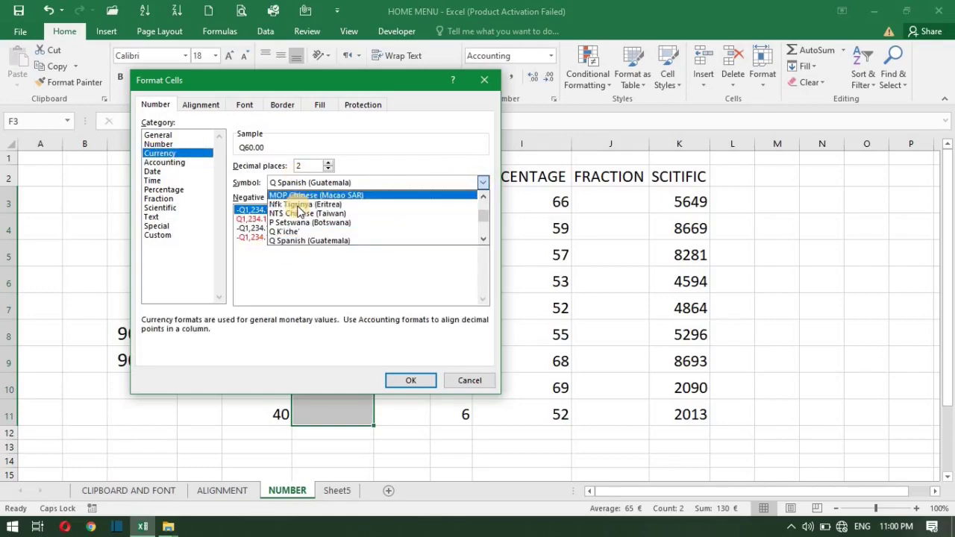
scroll(298, 211, up, 3)
scroll(298, 211, up, 3)
scroll(298, 211, up, 3)
scroll(299, 211, up, 3)
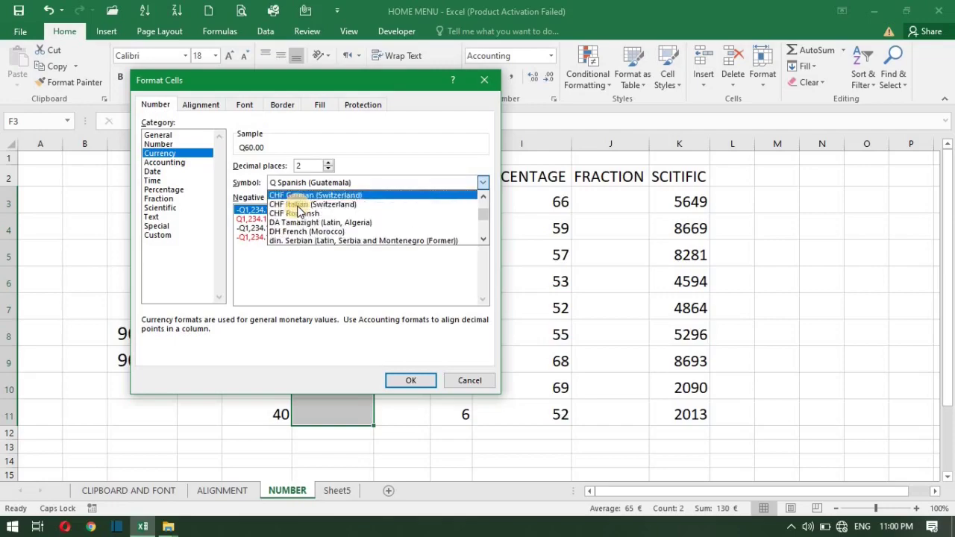
scroll(298, 211, up, 3)
scroll(298, 211, up, 3)
scroll(298, 211, up, 3)
scroll(299, 211, up, 3)
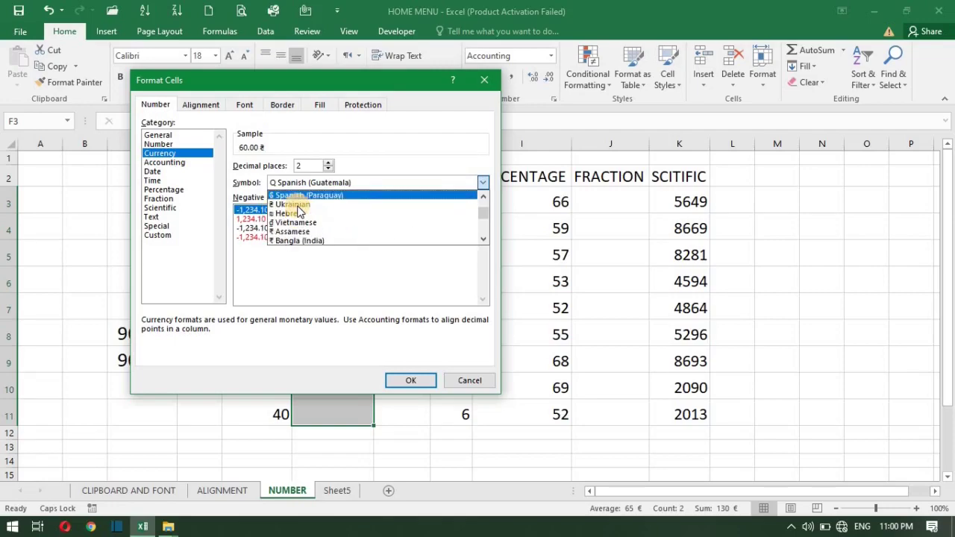
scroll(298, 211, up, 3)
scroll(299, 211, up, 3)
scroll(298, 211, up, 3)
scroll(298, 211, up, 3)
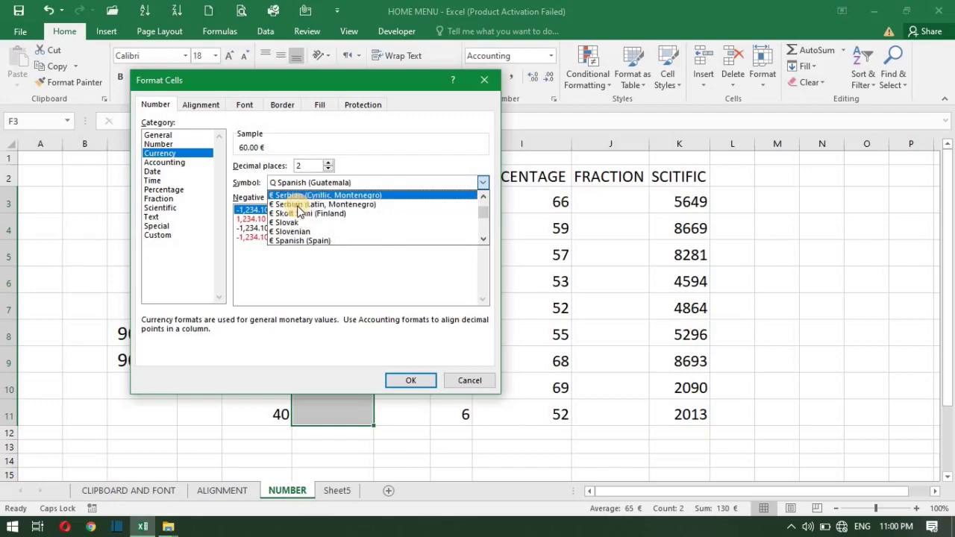
key(Up)
key(Up)
key(Down)
key(Down)
key(Down)
key(Down)
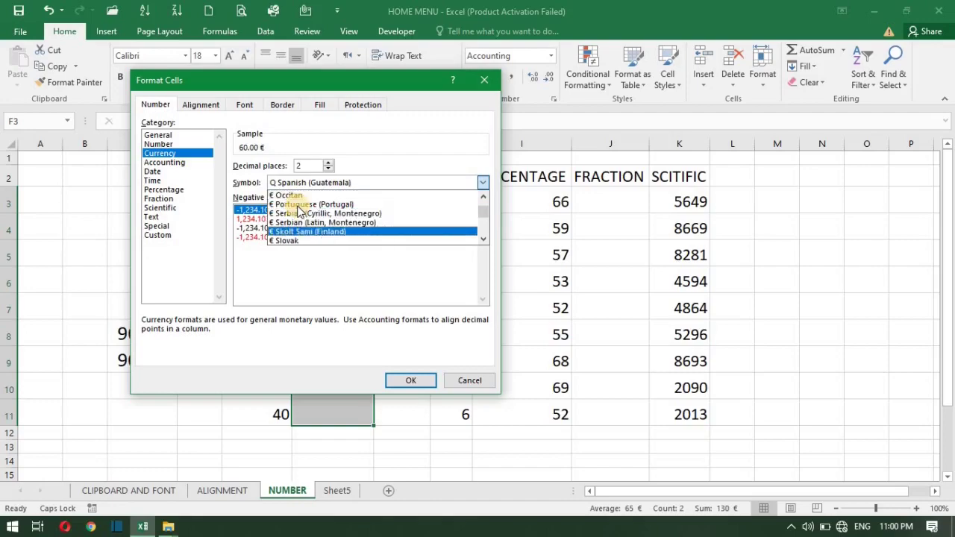
key(Down)
key(Down)
key(Down)
key(Down)
key(Down)
key(Down)
key(Down)
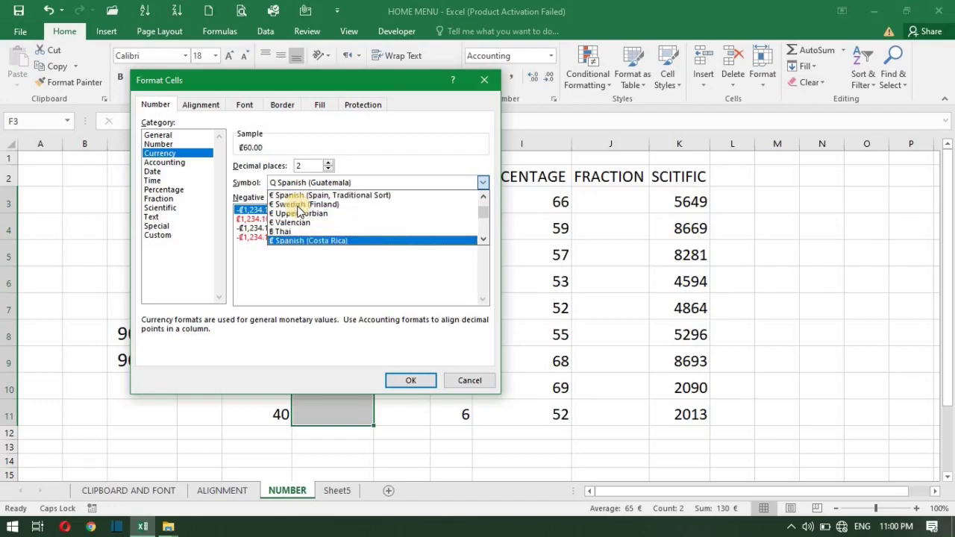
key(Up)
key(Return)
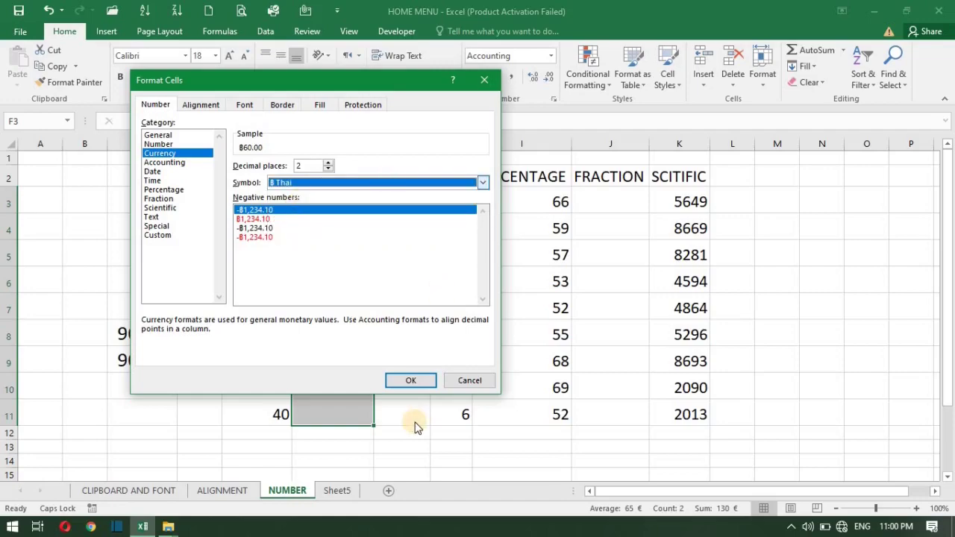
click(412, 381)
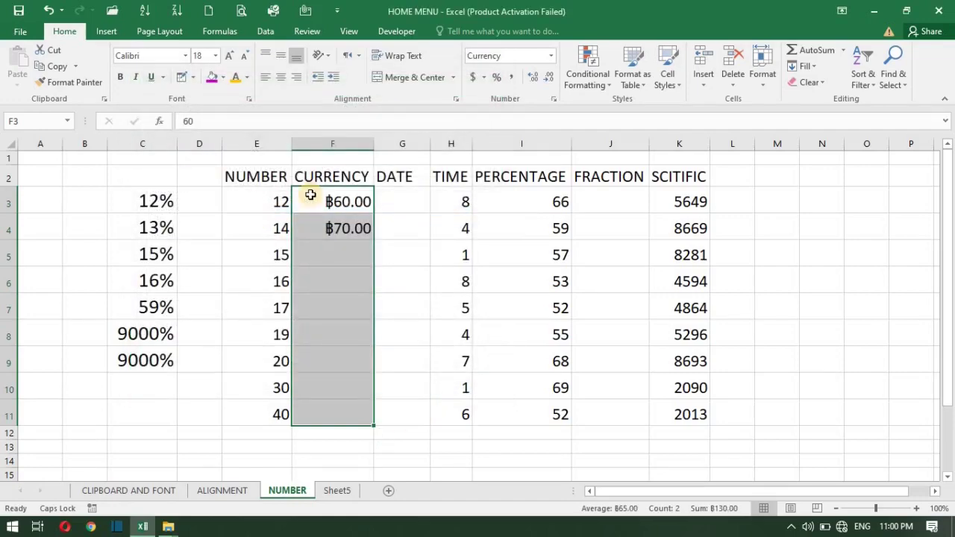
click(328, 202)
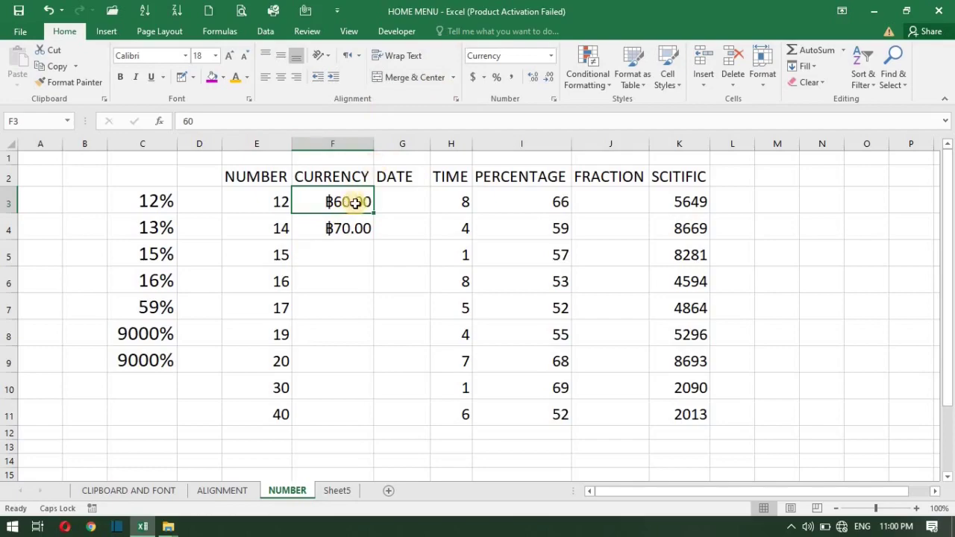
key(shift+Down)
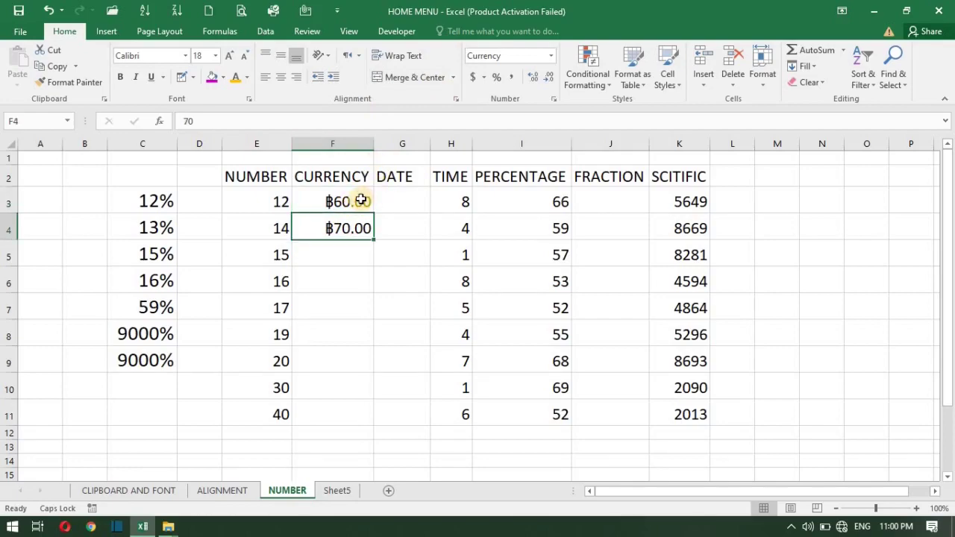
click(361, 200)
key(BackSpace)
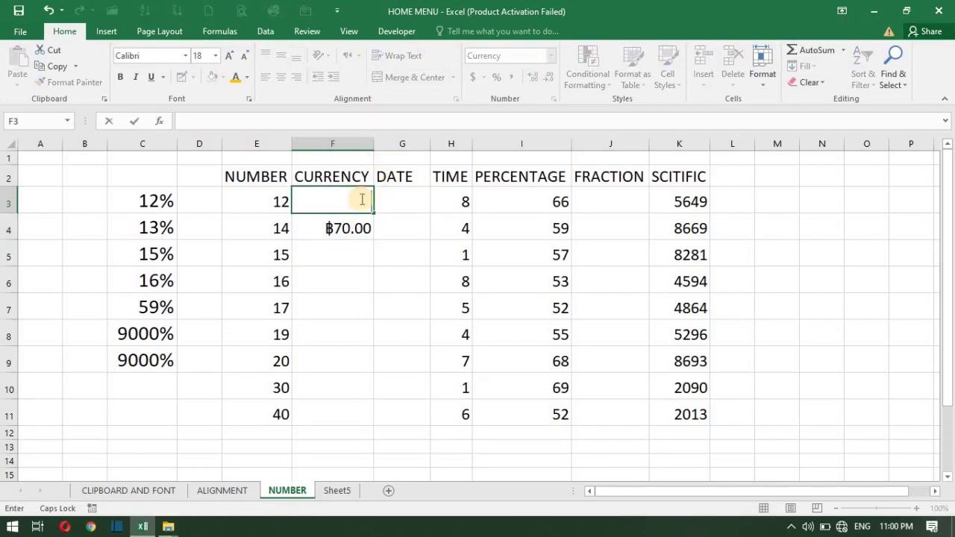
text(60)
key(Return)
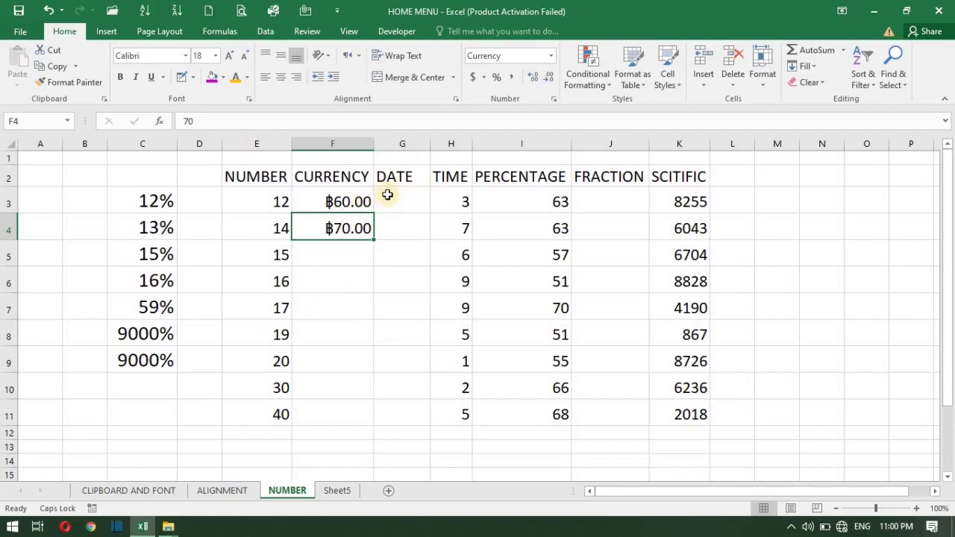
click(551, 56)
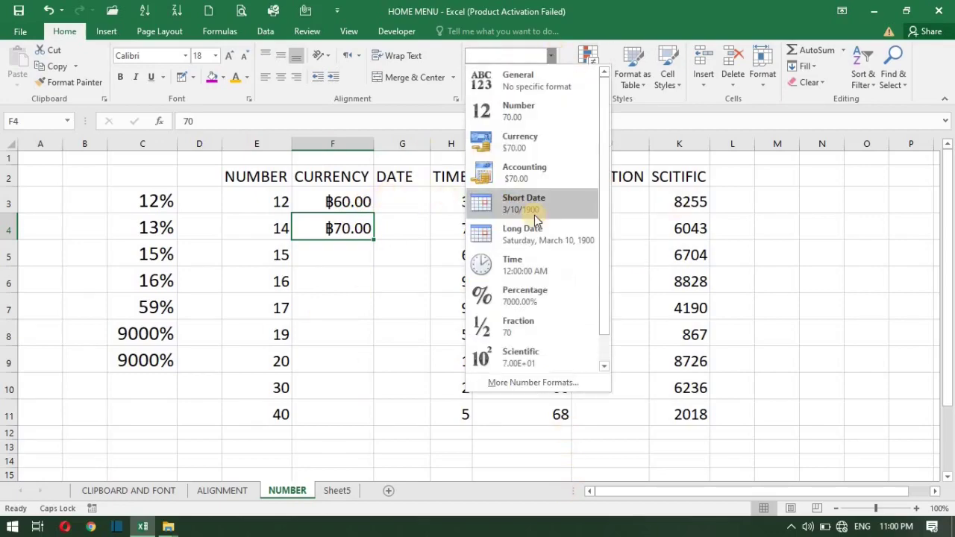
click(424, 240)
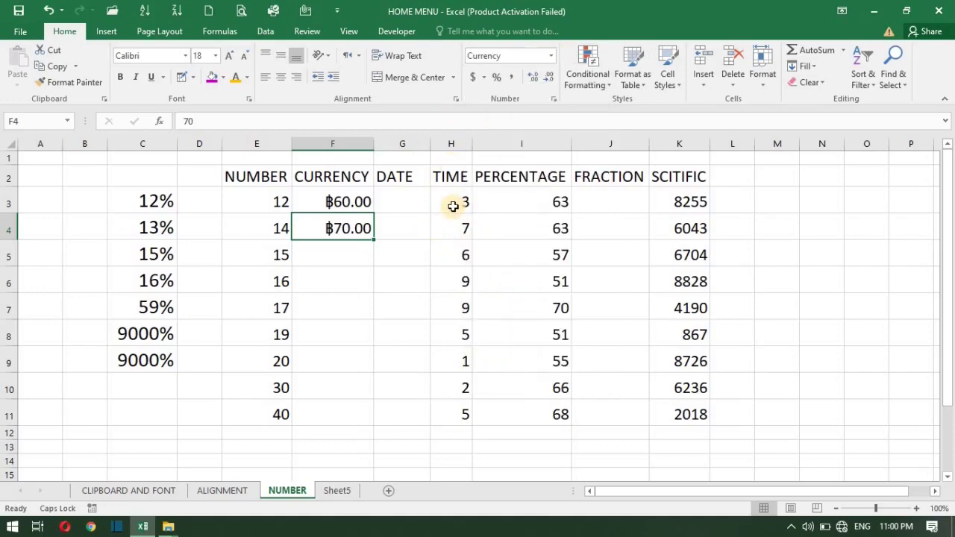
click(450, 179)
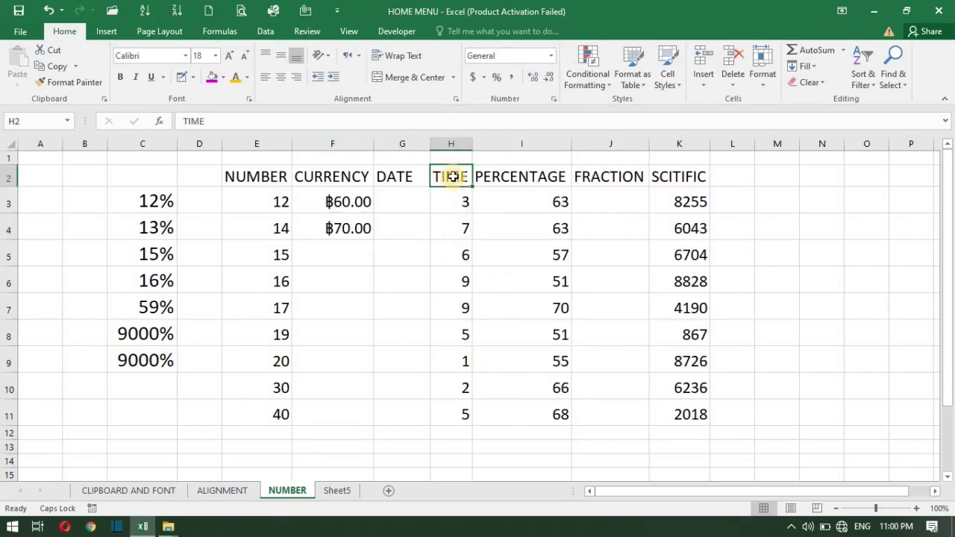
drag(460, 188, 457, 202)
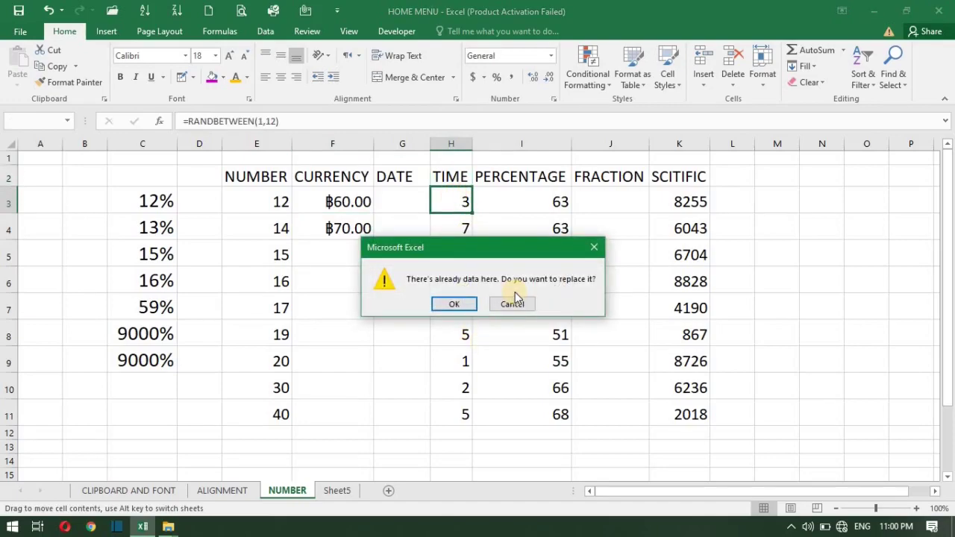
click(514, 302)
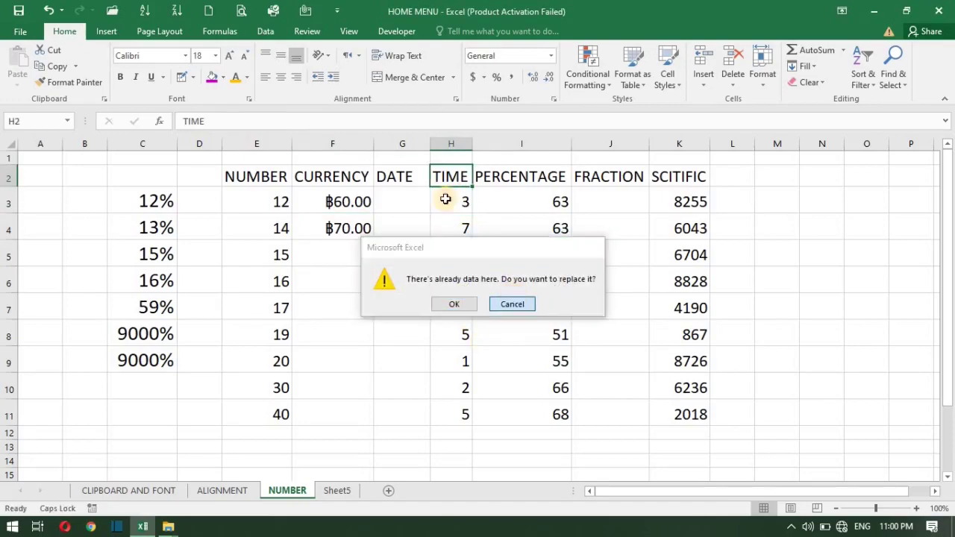
click(456, 208)
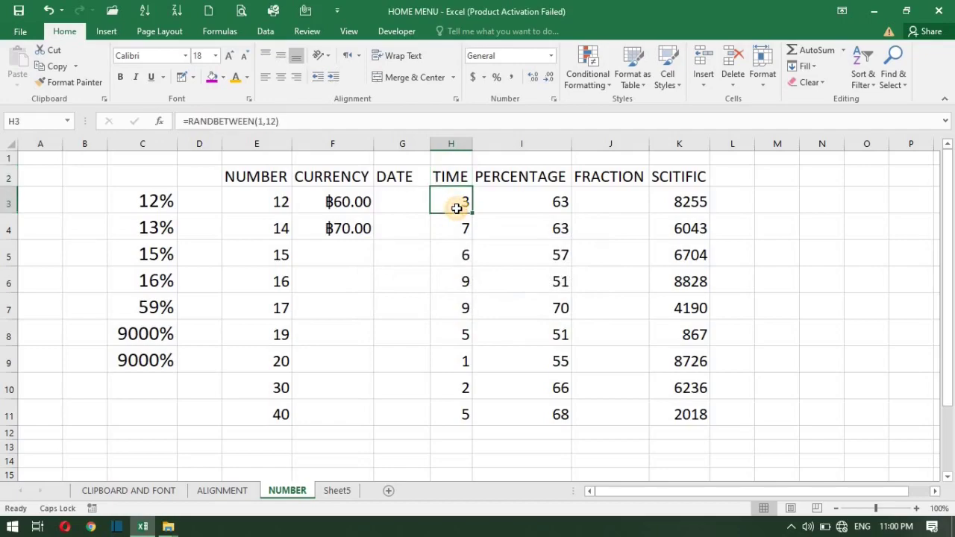
key(shift+Down)
key(shift+Down)
key(shift+Down)
key(shift+Down)
key(shift+Down)
key(shift+Down)
key(shift+Down)
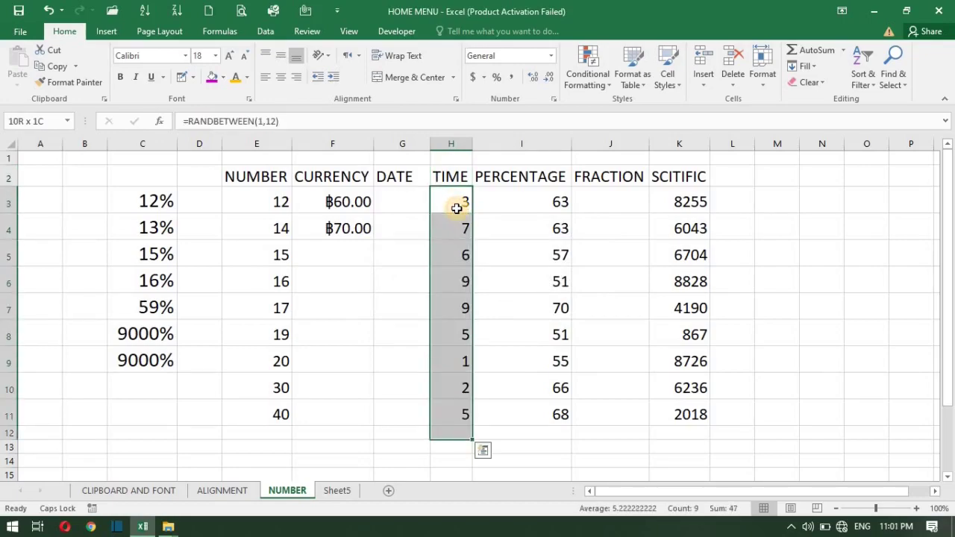
click(457, 208)
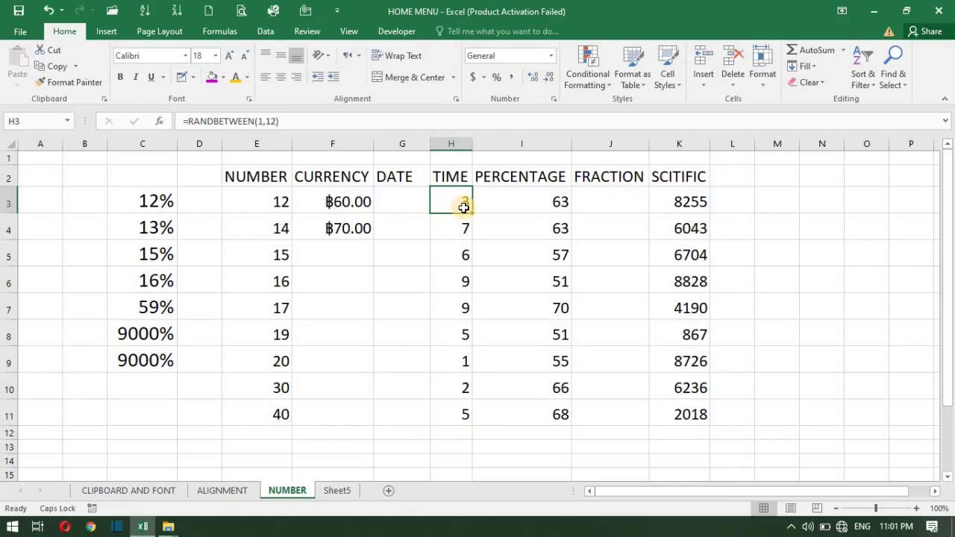
key(shift+Down)
key(shift+Down)
key(shift+Down)
key(shift+Down)
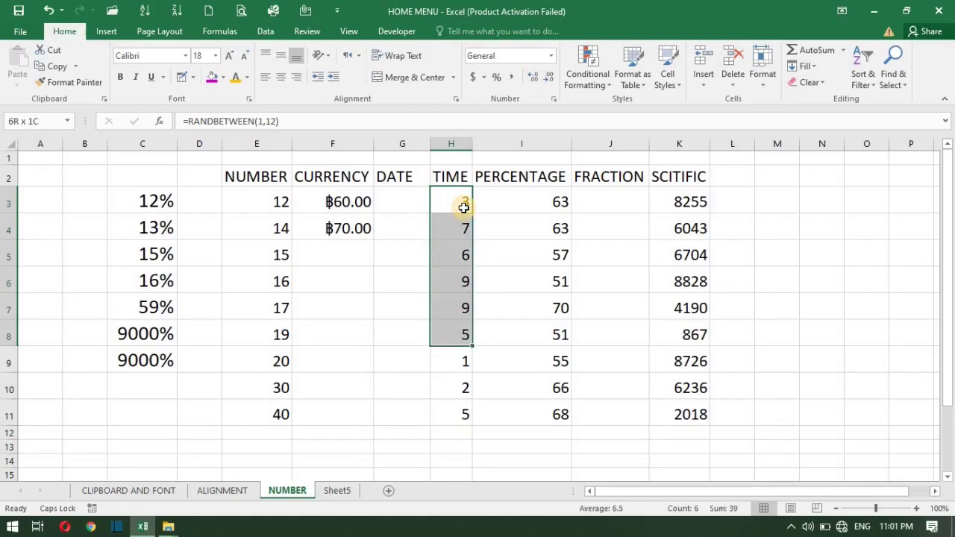
key(shift+Down)
key(shift+Down)
key(shift+Down)
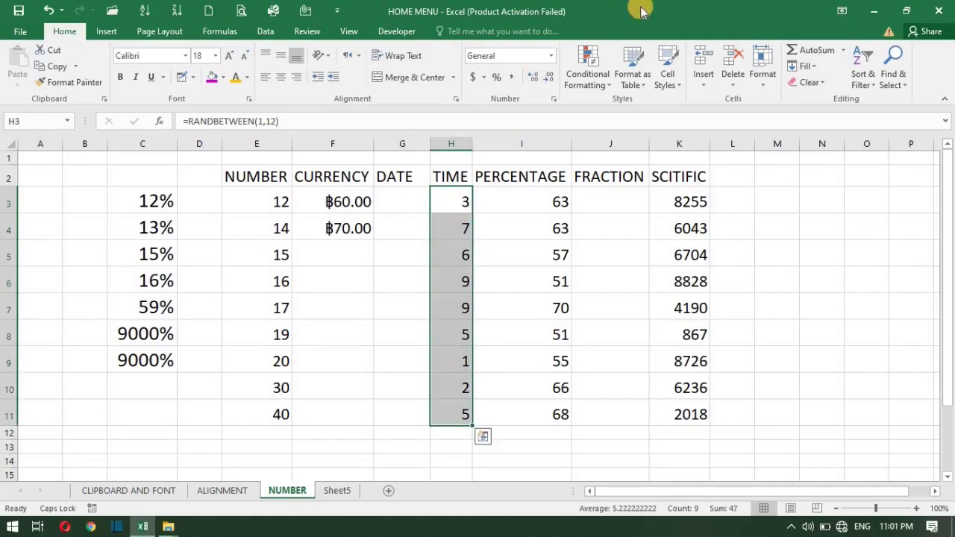
click(552, 56)
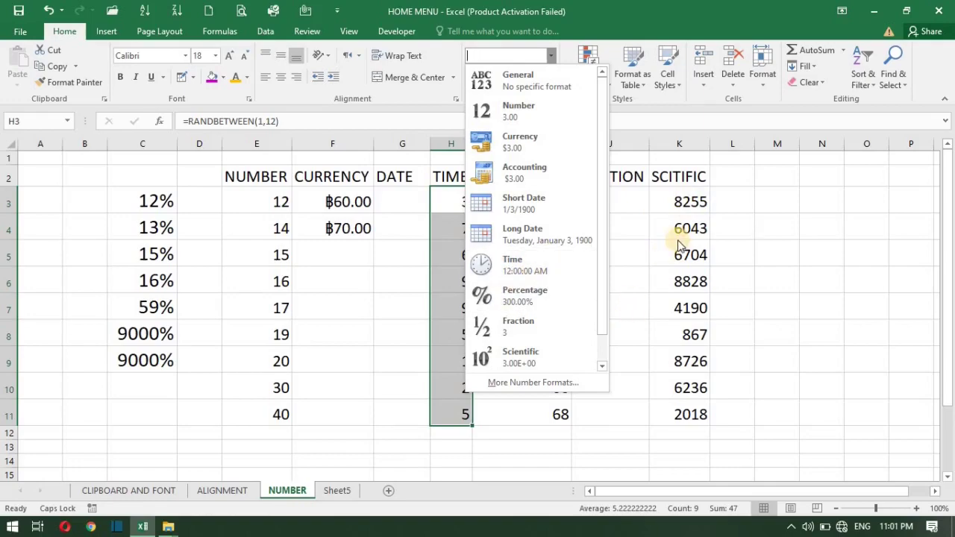
click(775, 226)
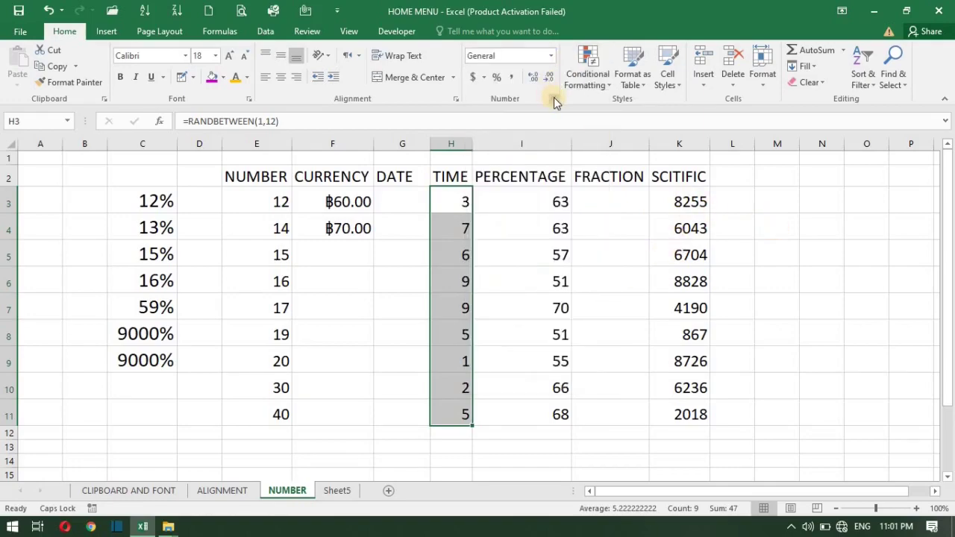
- Format the TIME values with the 3/14/12 1:30 PM date-and-time style
click(553, 98)
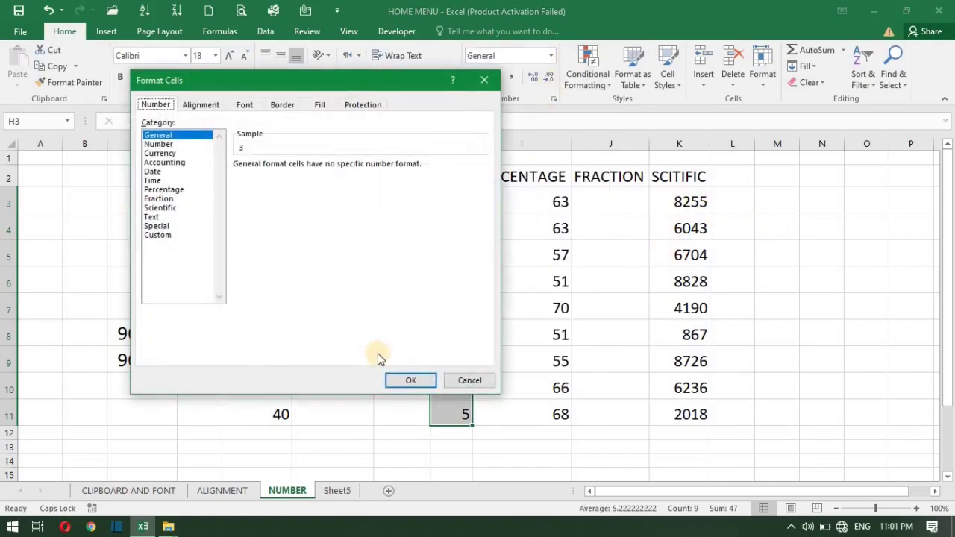
click(153, 181)
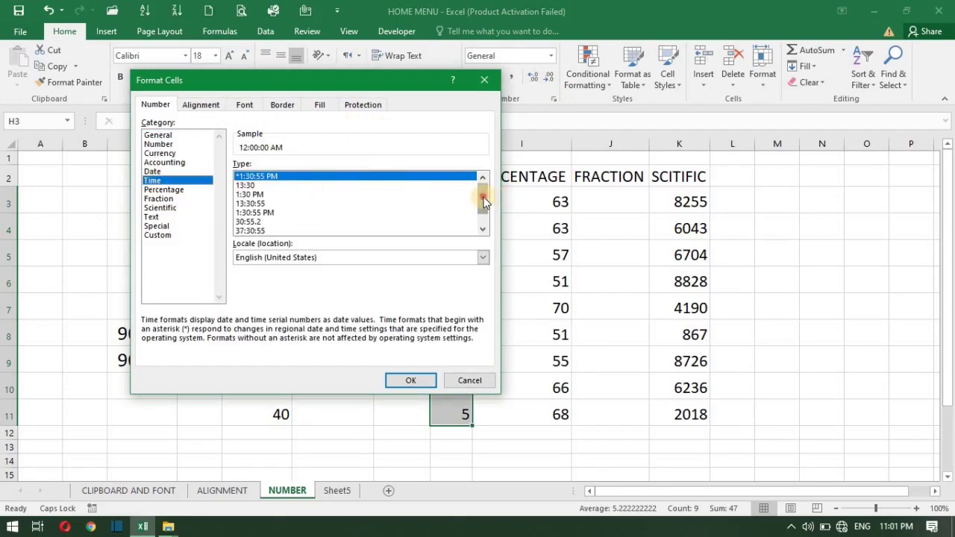
mouse_move(483, 200)
mouse_down()
mouse_move(479, 186)
mouse_move(483, 197)
mouse_up()
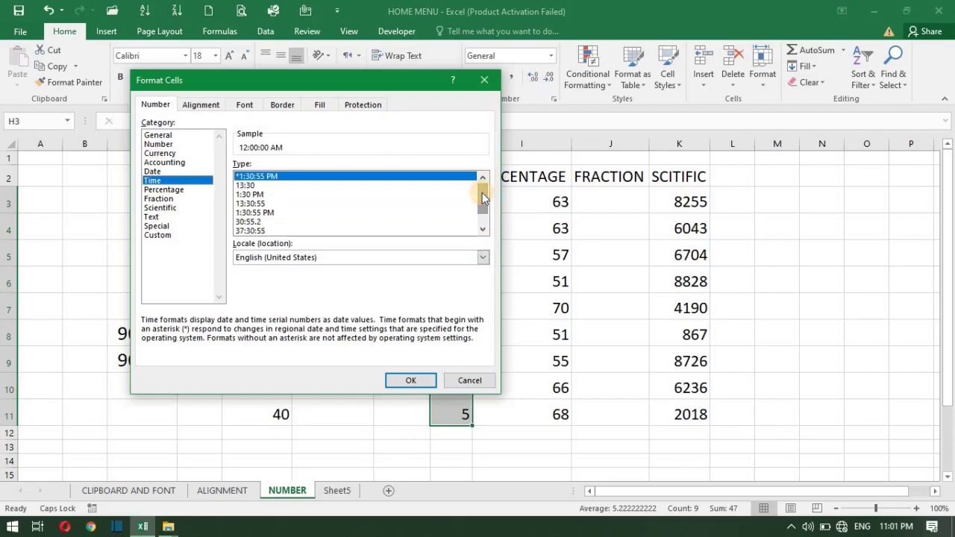
click(270, 180)
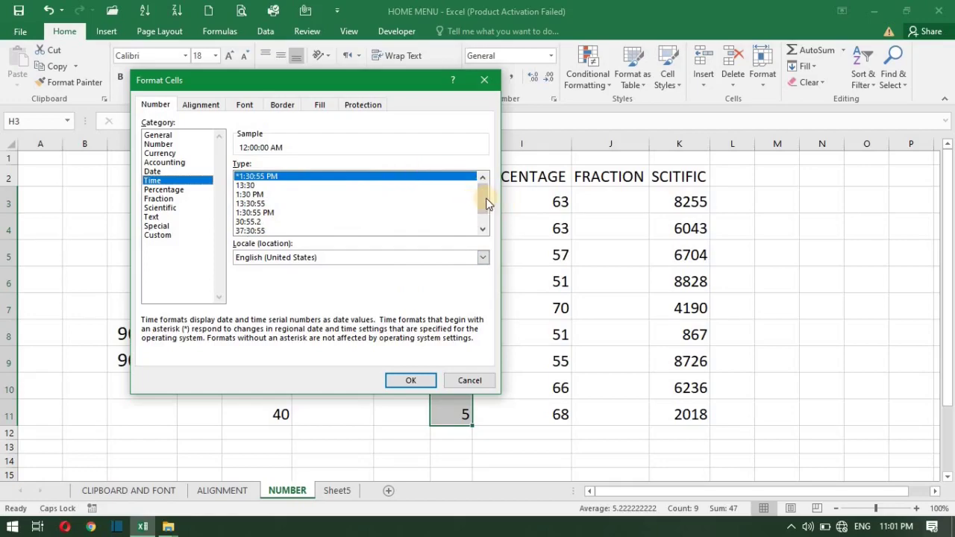
scroll(486, 224, down, 1)
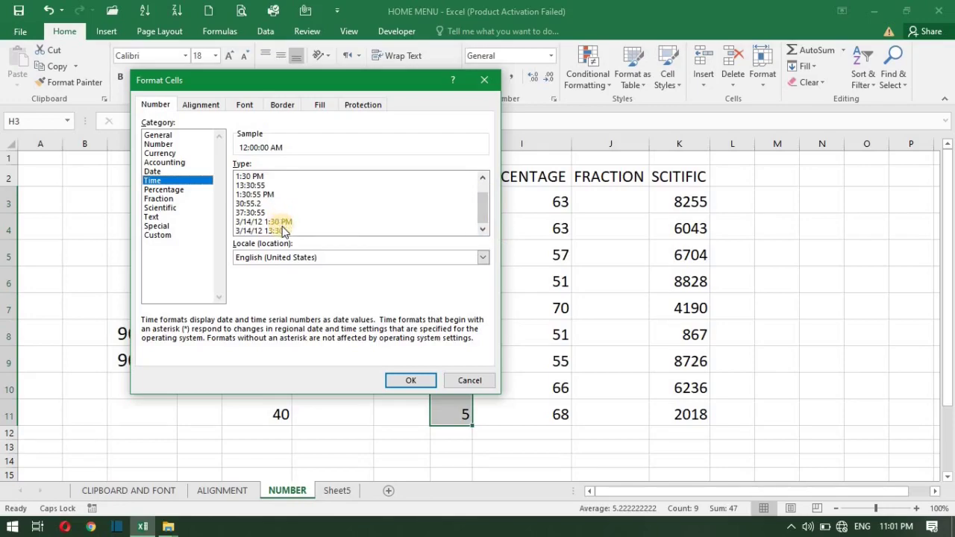
click(276, 222)
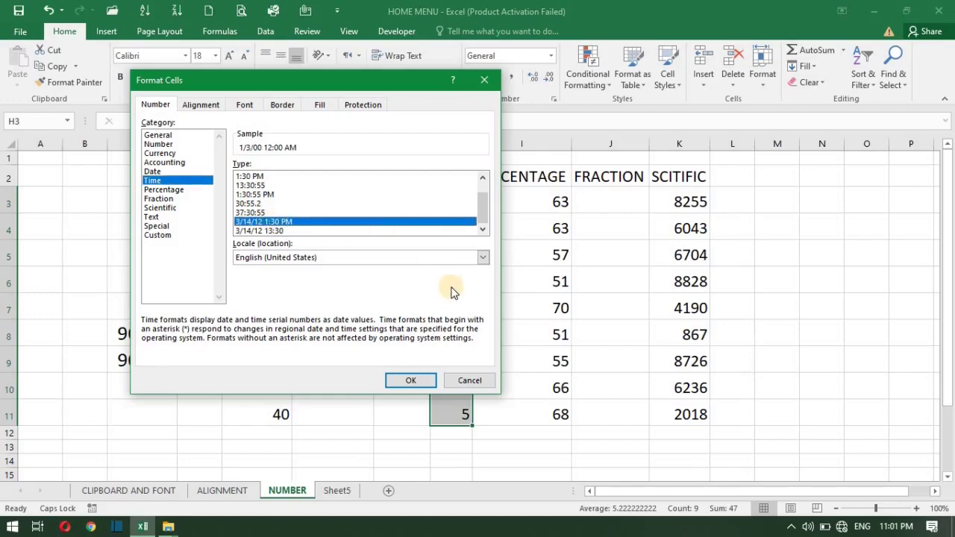
click(411, 380)
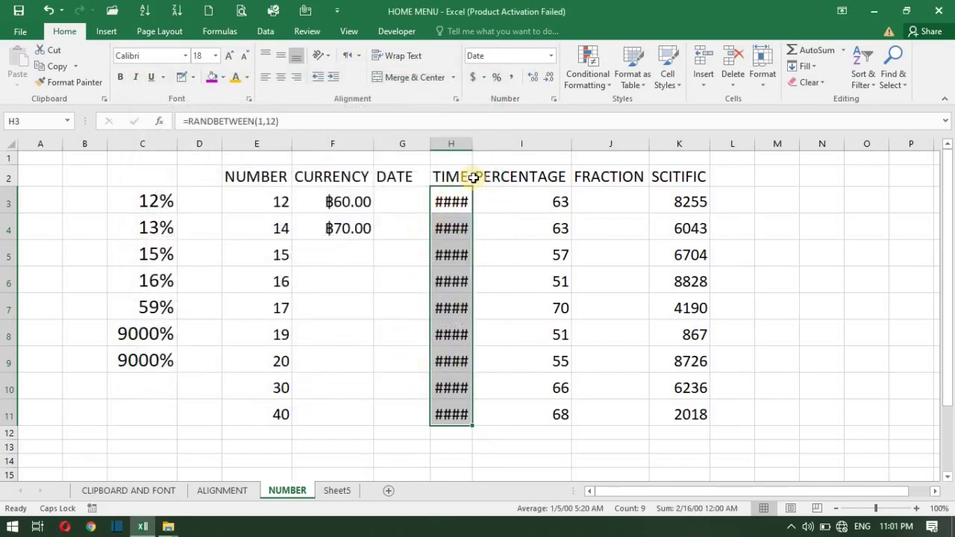
- Autofit column H to show the date-times fully and select H3:H11
double_click(473, 148)
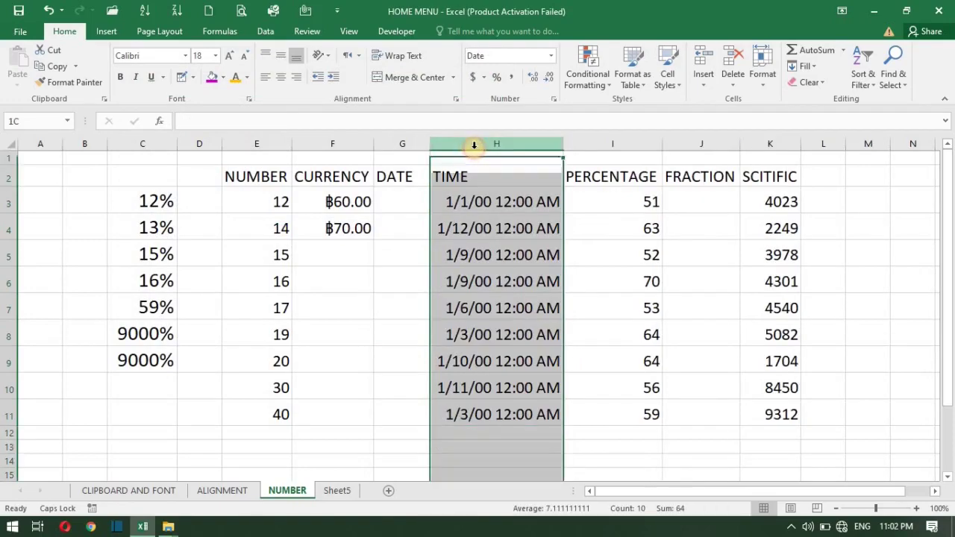
click(473, 208)
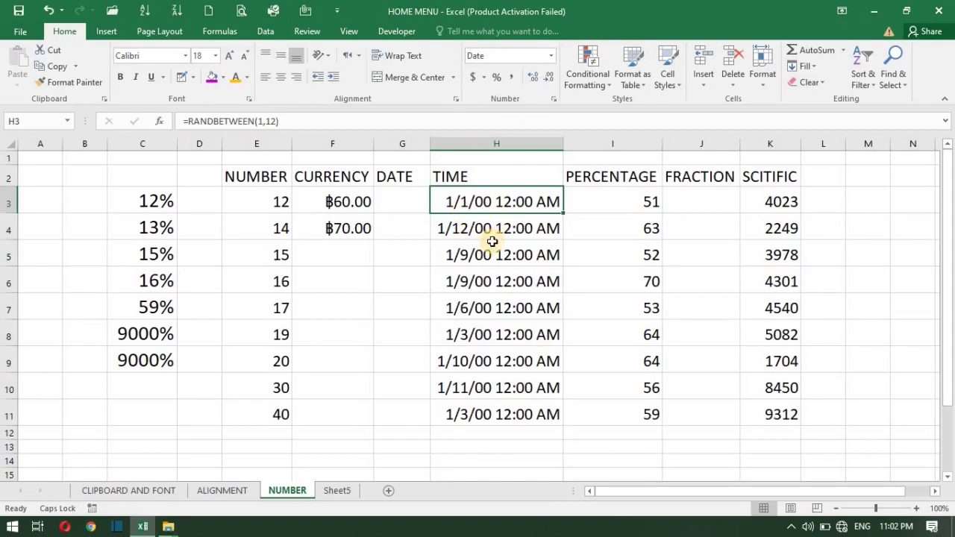
click(479, 224)
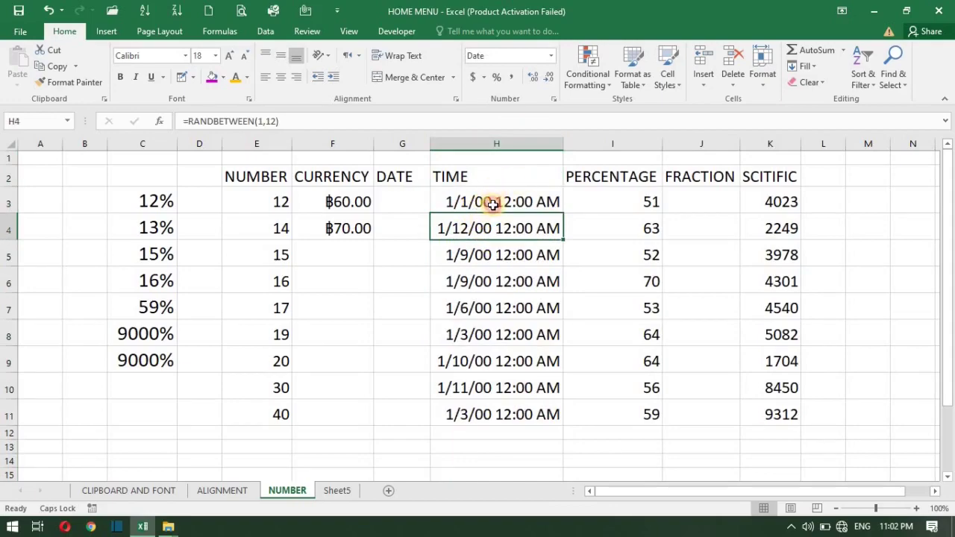
click(492, 204)
key(shift+Down)
key(shift+Down)
key(shift+Down)
key(shift+Down)
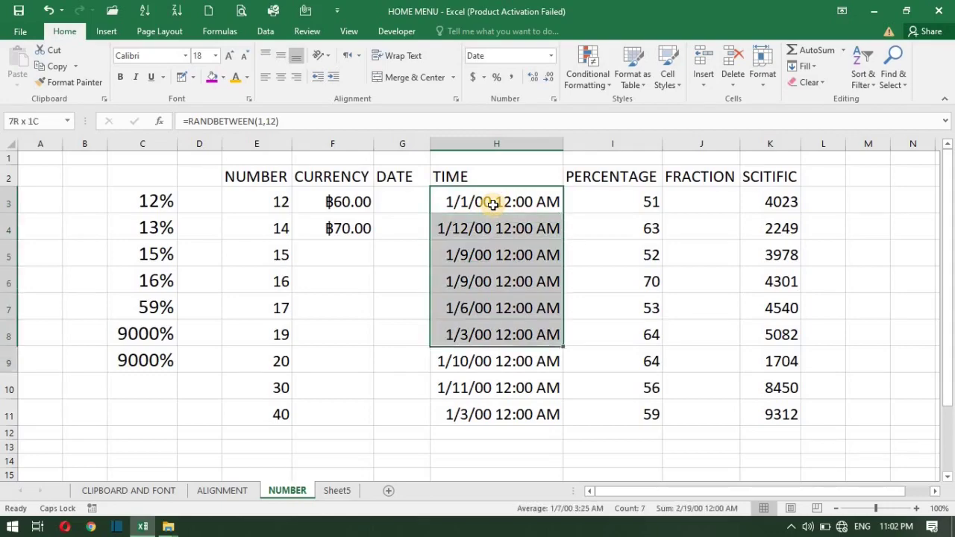
key(shift+Down)
key(shift+Down)
key(shift+Down)
key(shift+Up)
key(shift+Up)
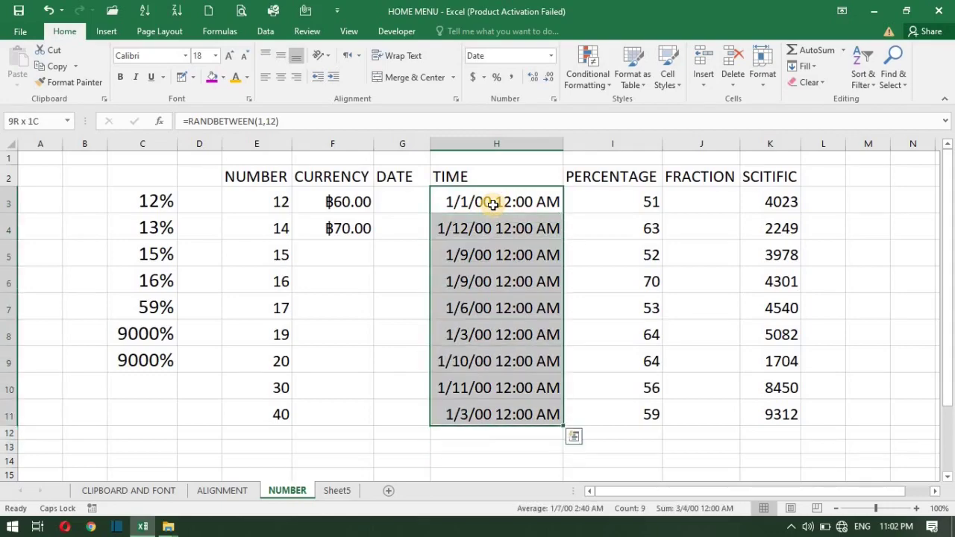
- Apply the 1:30:55 PM time format to H3:H11 so every cell reads 12:00:00 AM
click(552, 100)
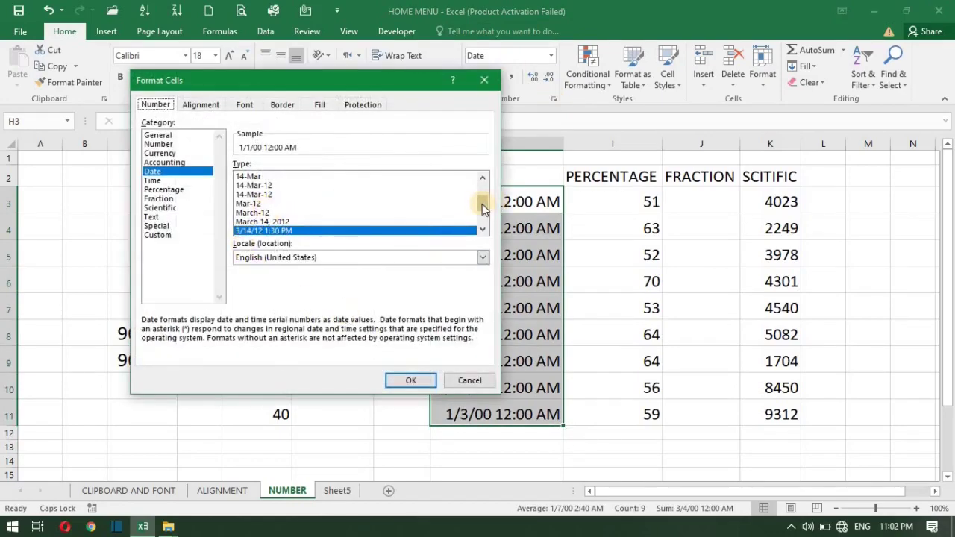
drag(482, 205, 481, 178)
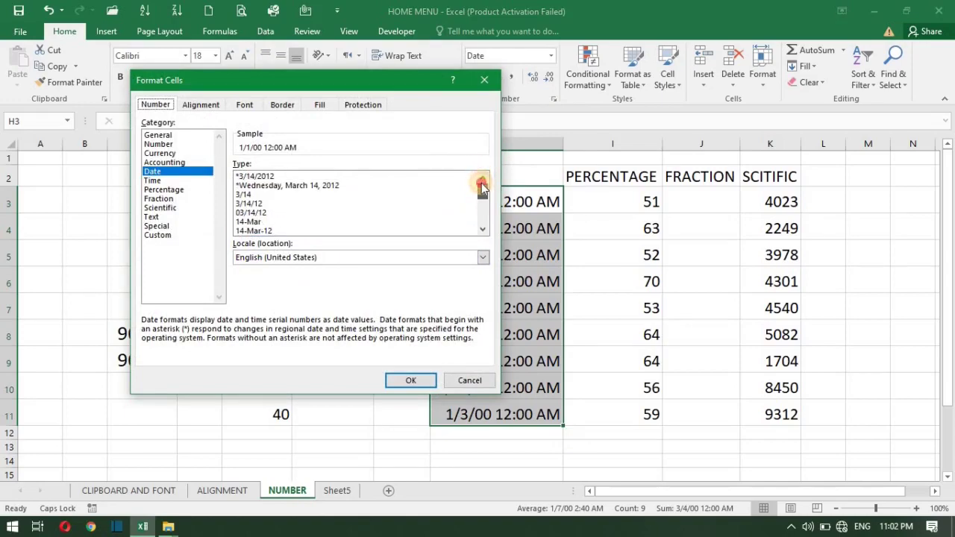
click(170, 181)
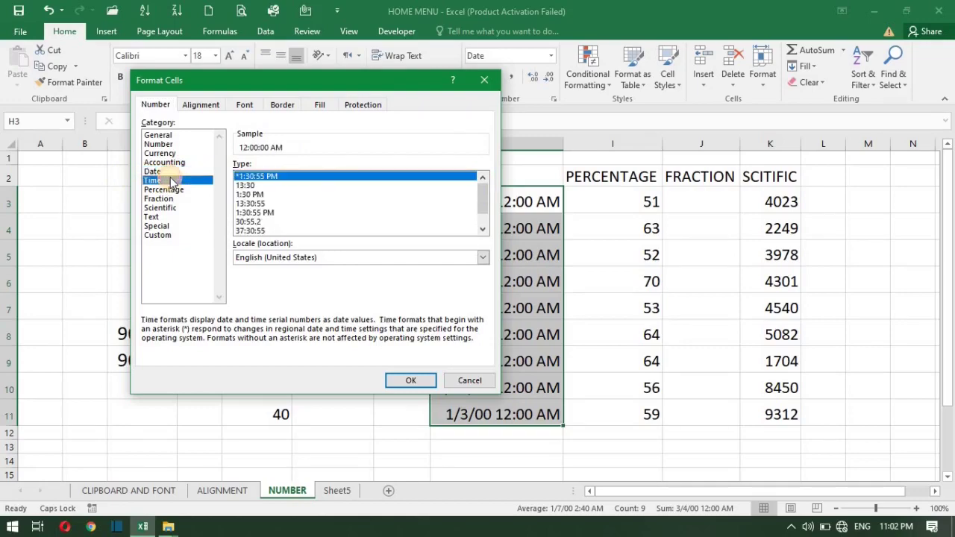
click(262, 186)
click(273, 177)
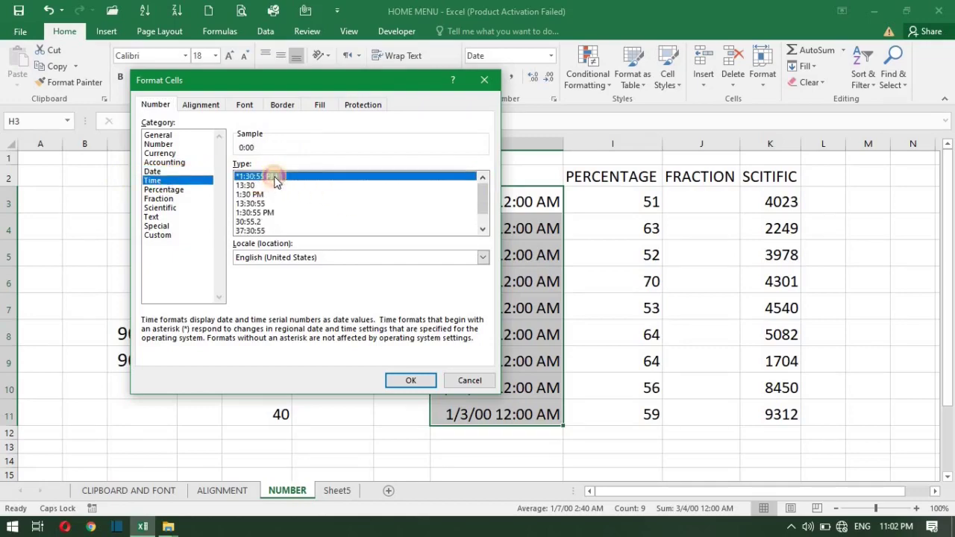
click(411, 379)
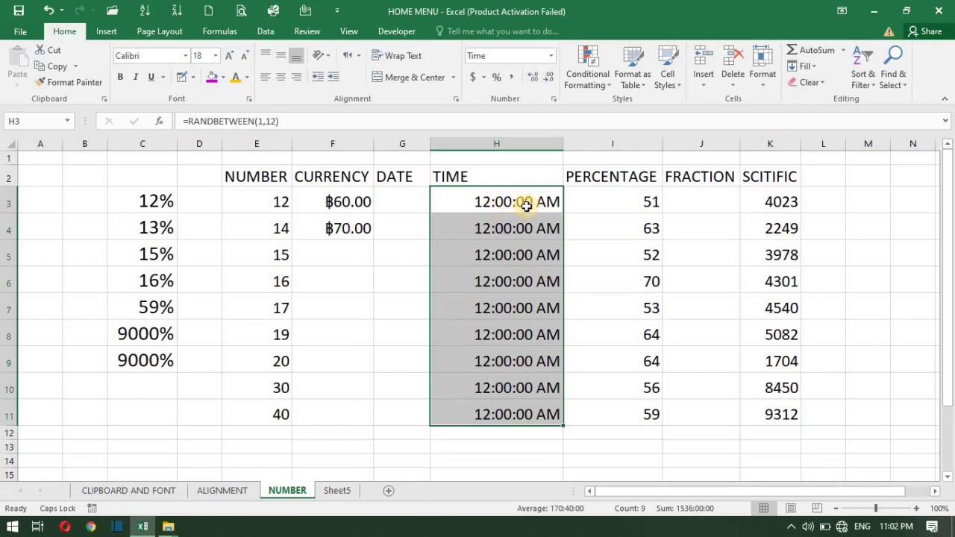
click(607, 309)
click(615, 194)
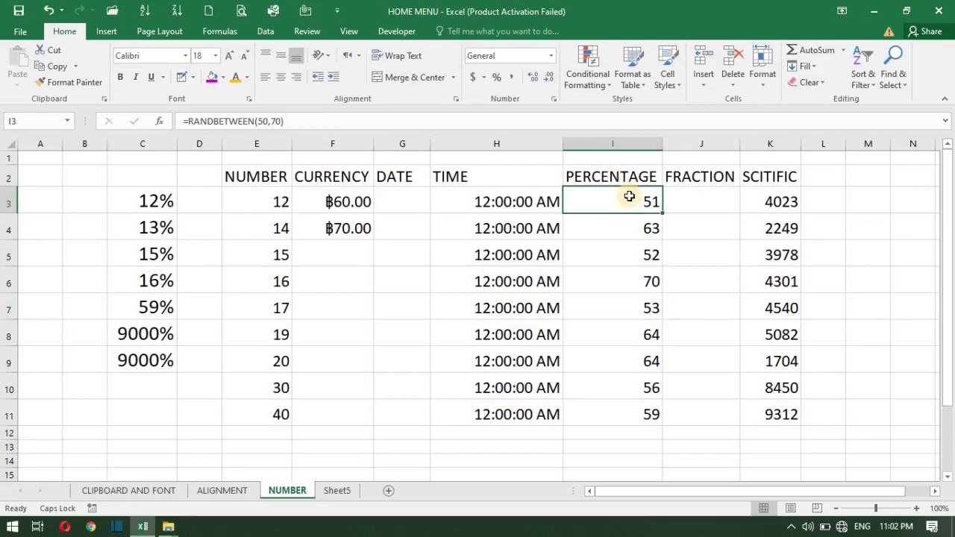
key(shift+Down)
key(shift+Down)
key(shift+Down)
key(shift+Down)
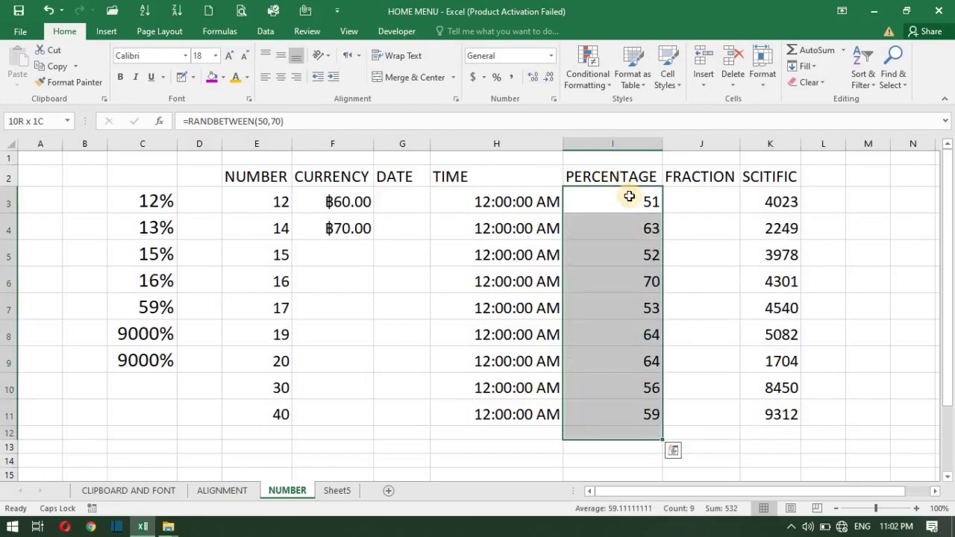
key(shift+Up)
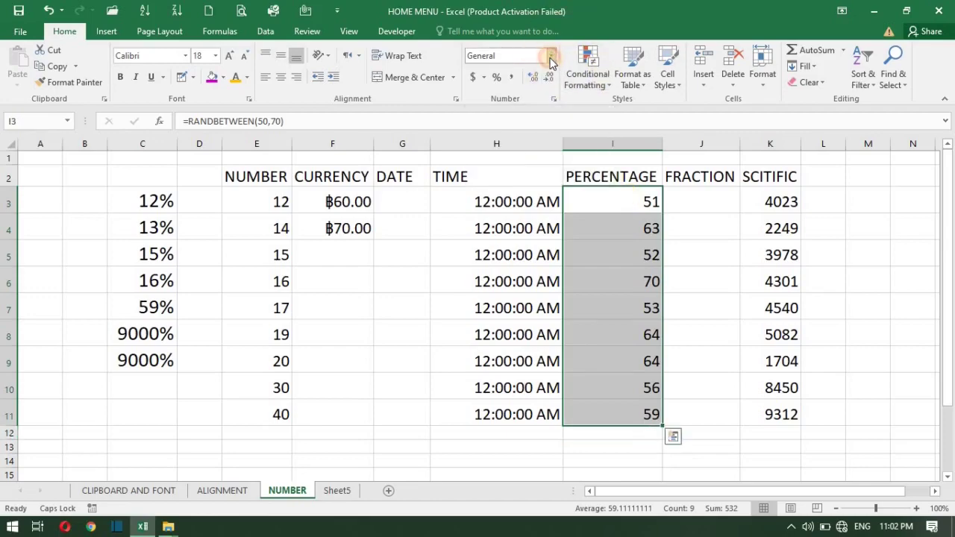
click(551, 56)
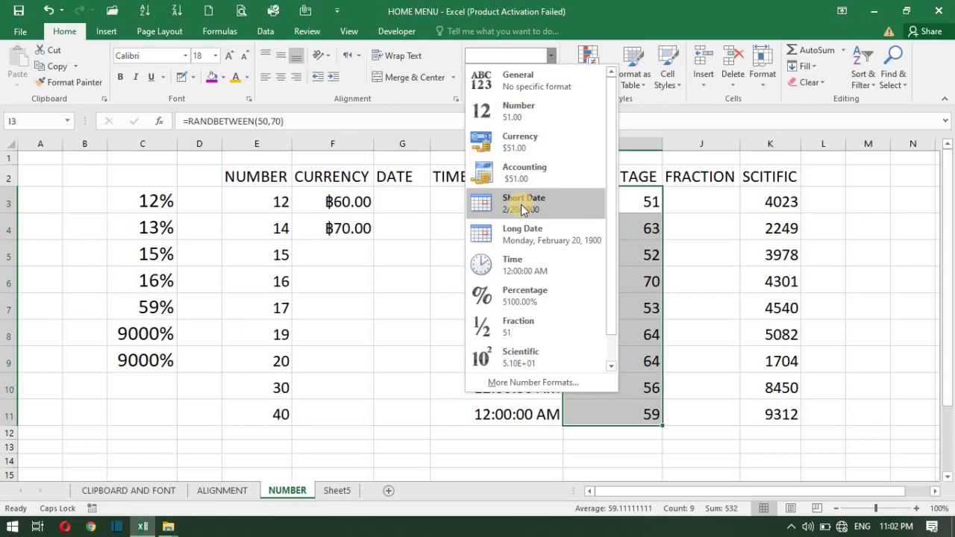
click(523, 295)
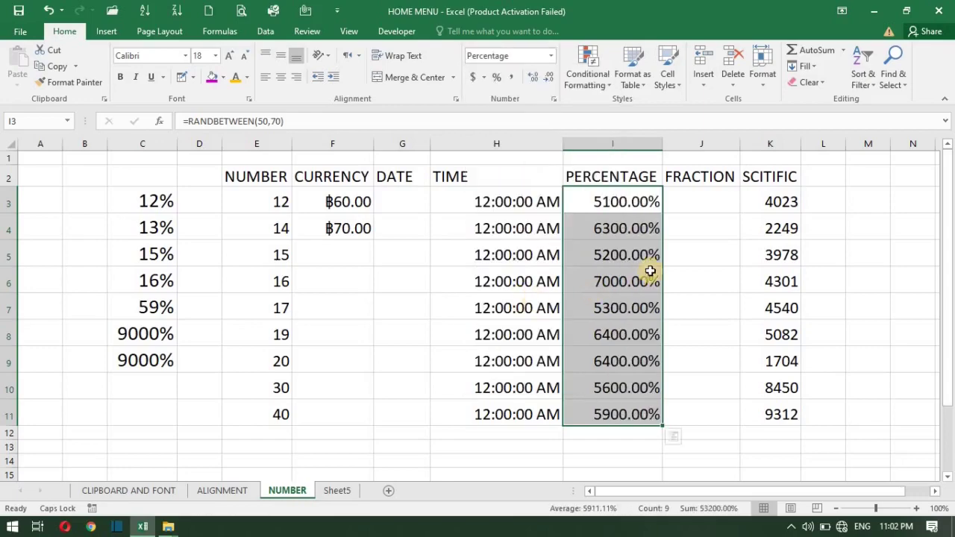
click(618, 202)
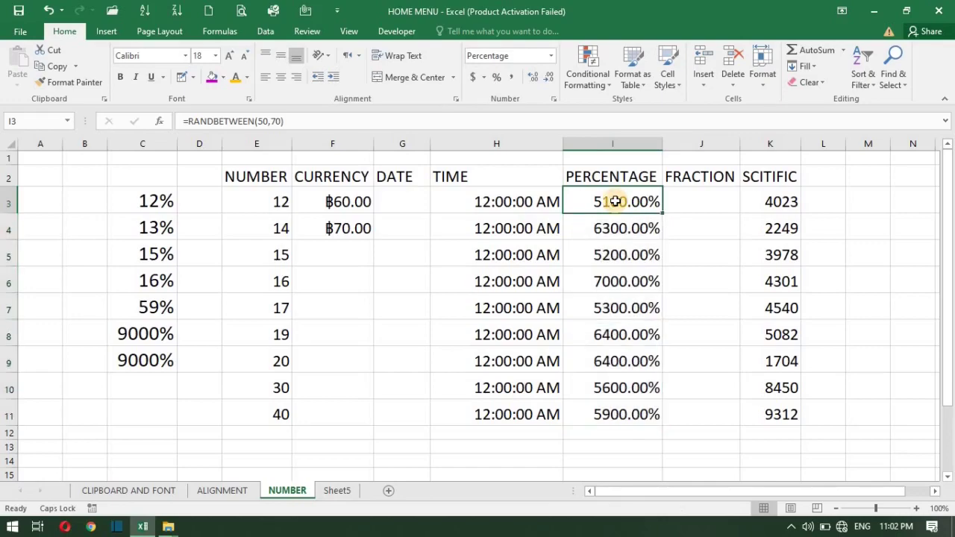
right_click(613, 201)
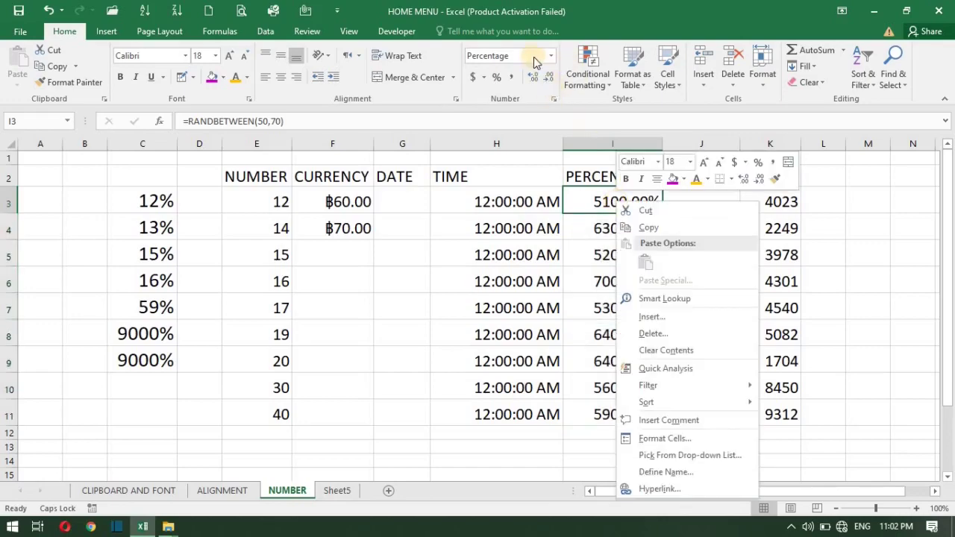
click(599, 201)
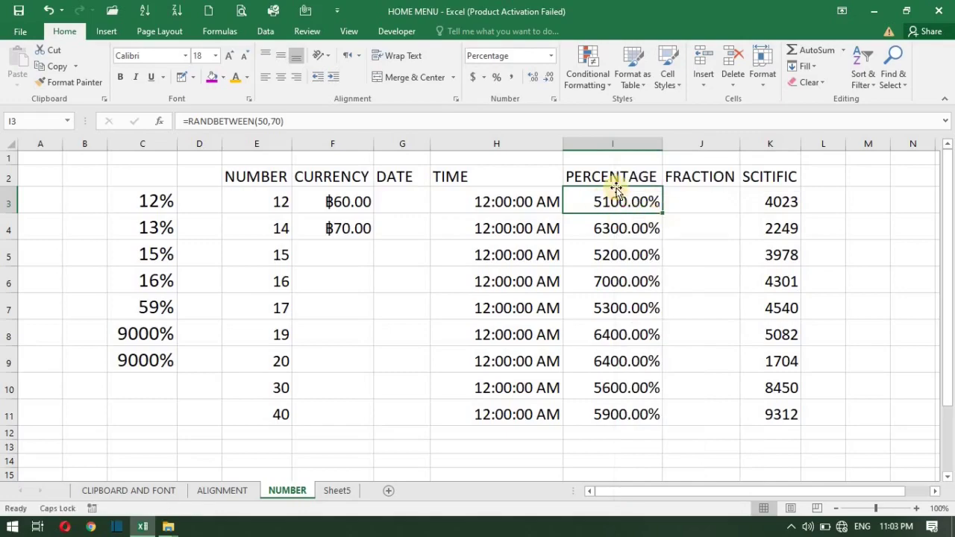
click(692, 199)
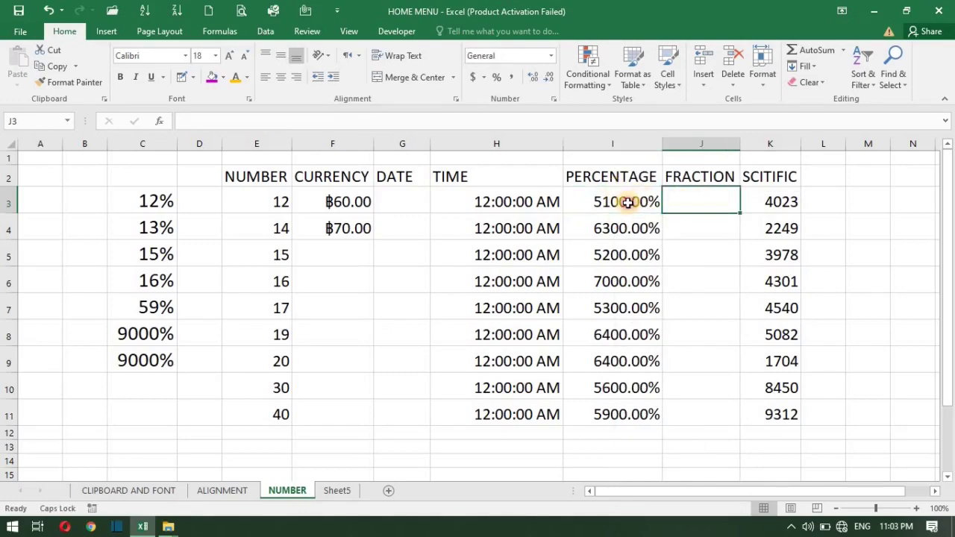
- Remove both decimal places from I3:I11, keeping Percentage format with 0 decimals
click(627, 202)
key(shift+Down)
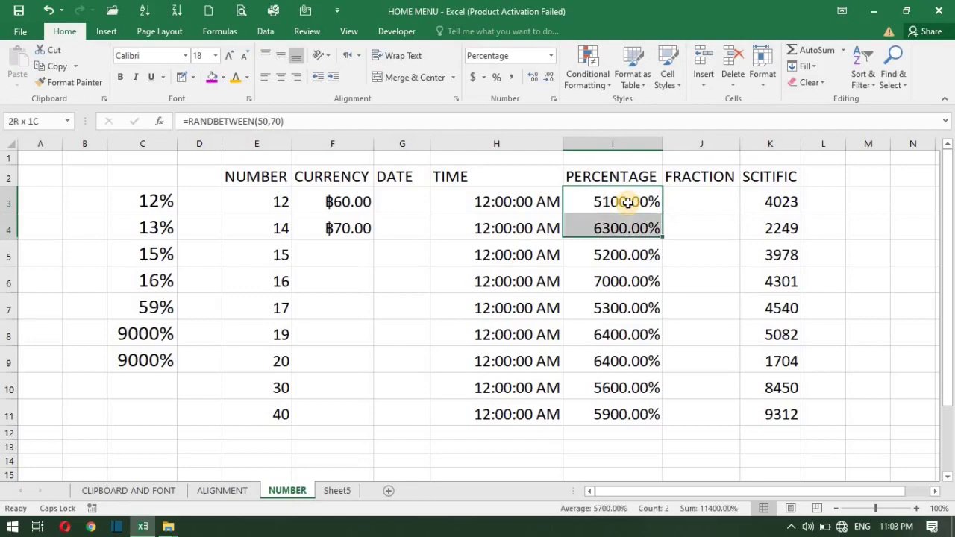
key(shift+Down)
key(shift+Down)
key(shift+Down)
key(shift+Down)
key(shift+Down)
key(shift+Down)
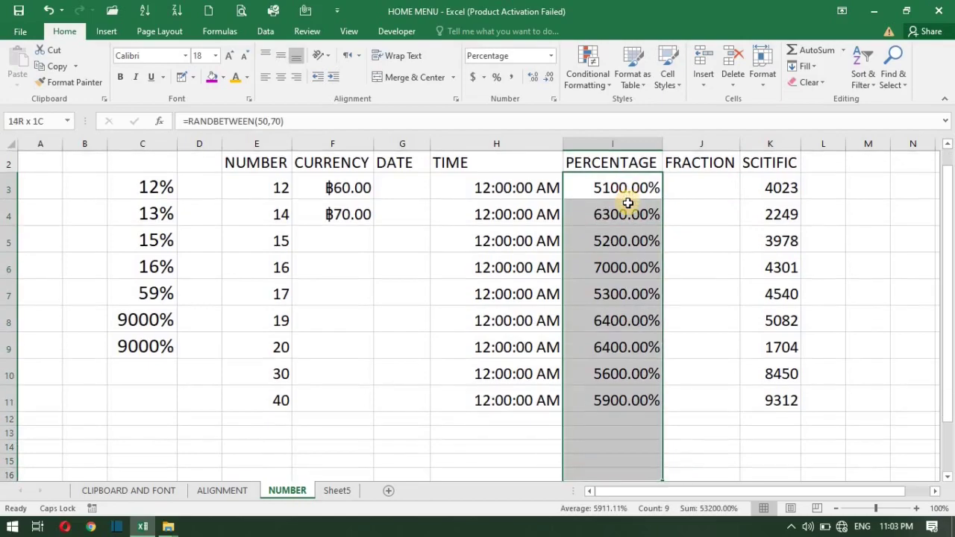
key(shift+Up)
key(shift+Up)
key(shift+Up)
key(shift+Up)
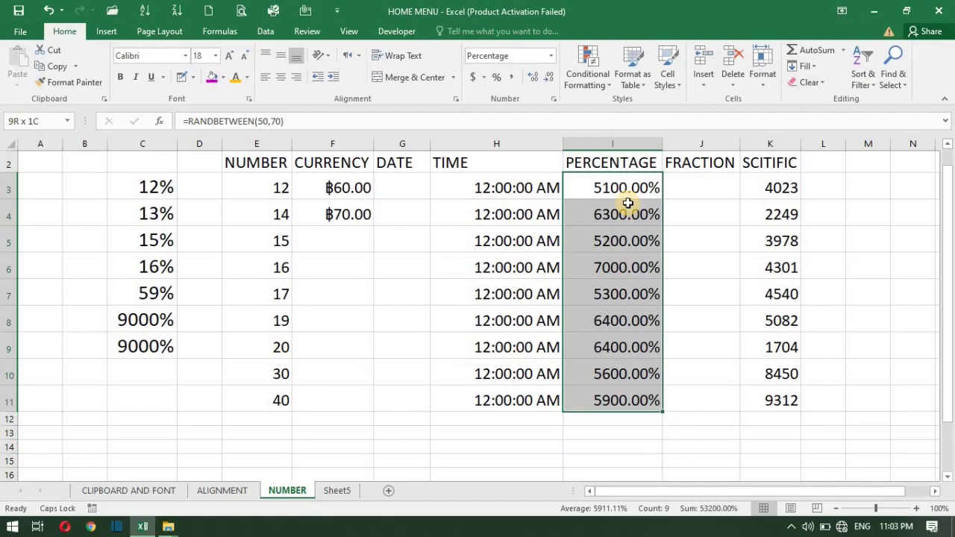
click(549, 78)
click(549, 78)
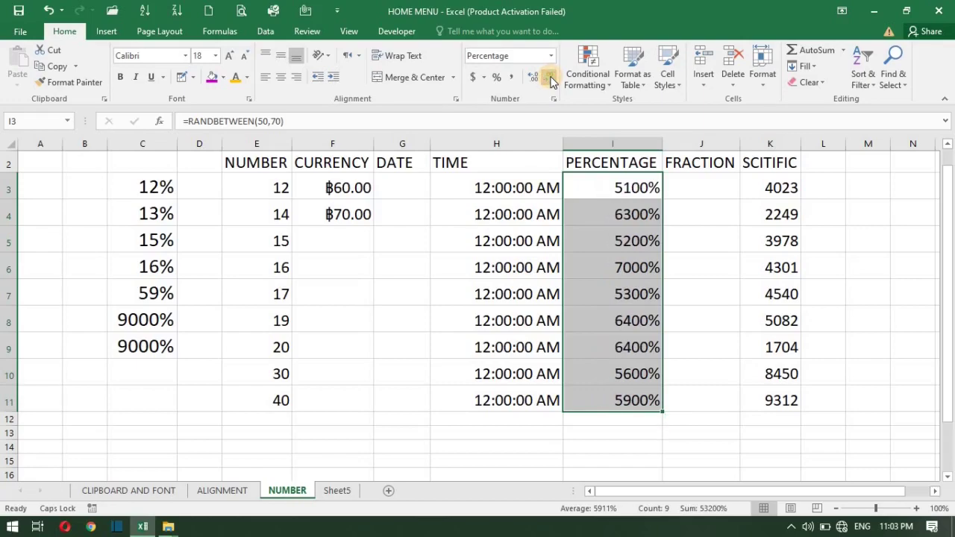
click(555, 96)
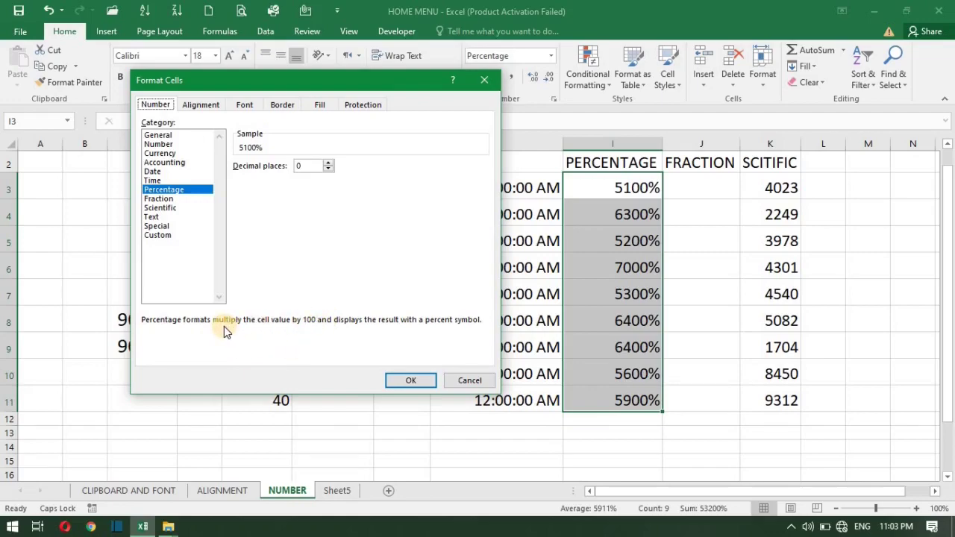
click(422, 381)
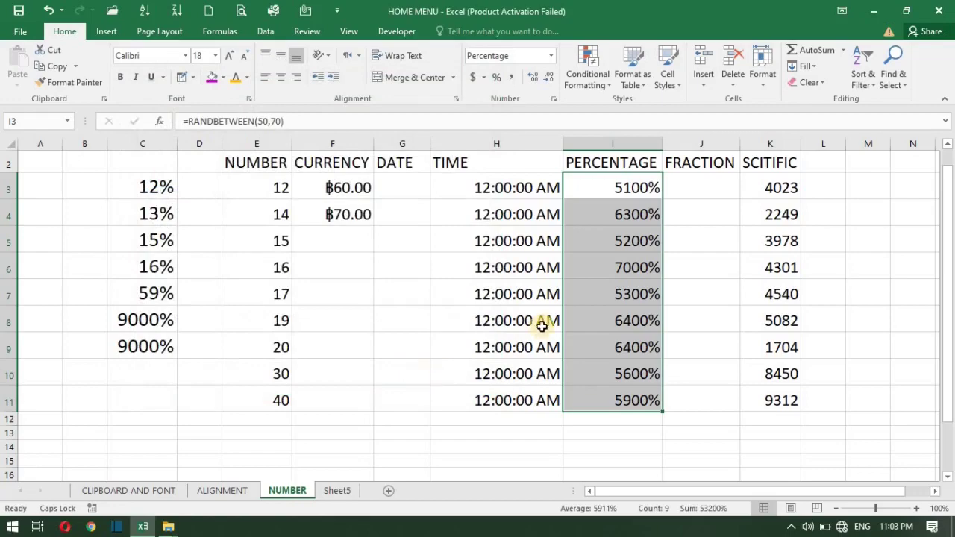
click(628, 187)
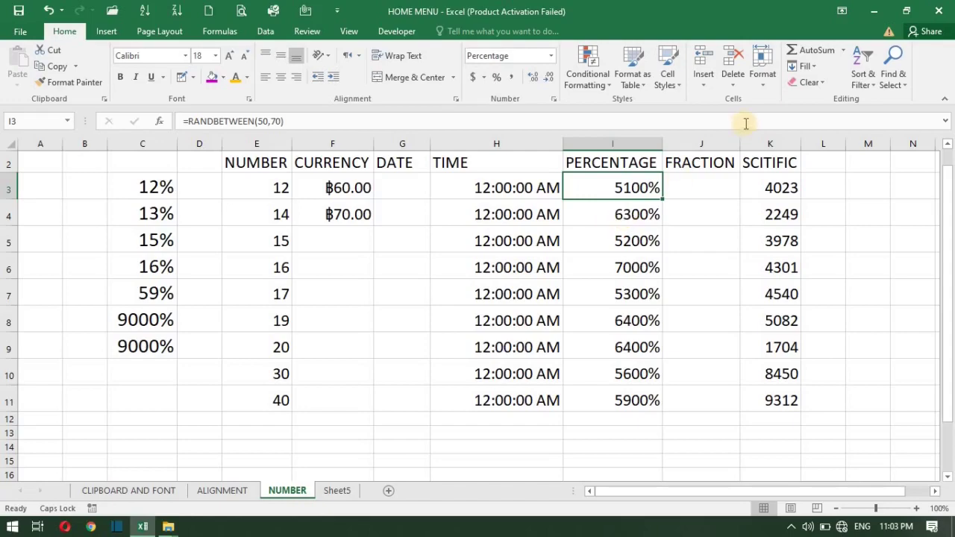
click(699, 187)
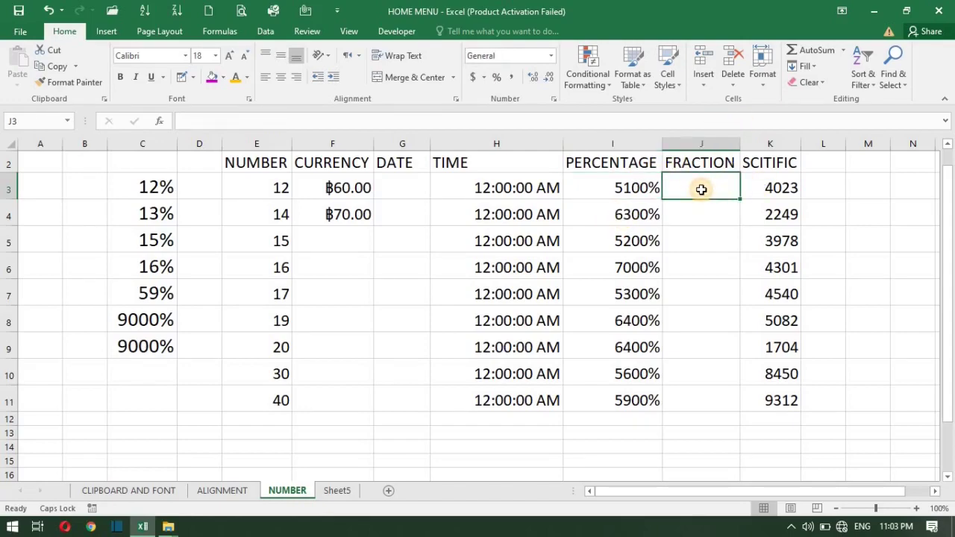
click(552, 57)
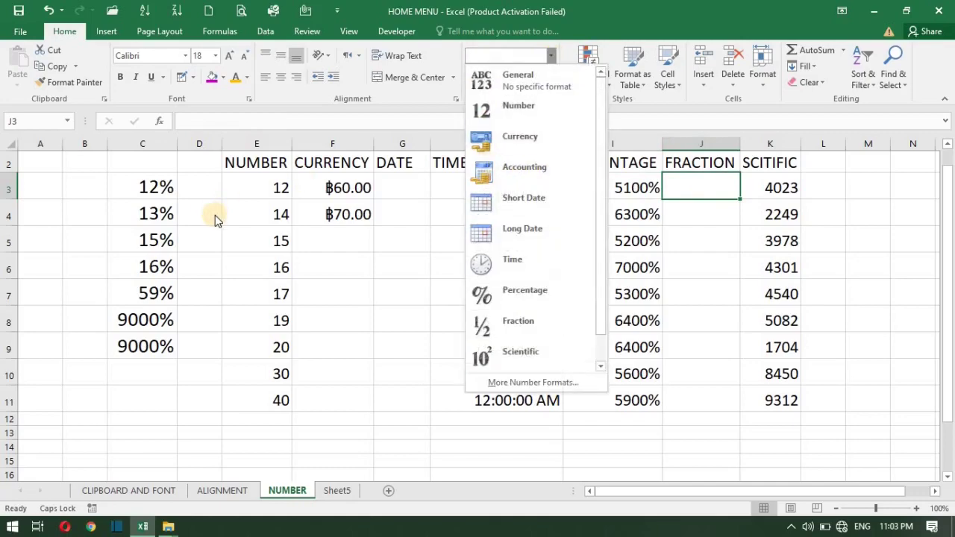
click(265, 199)
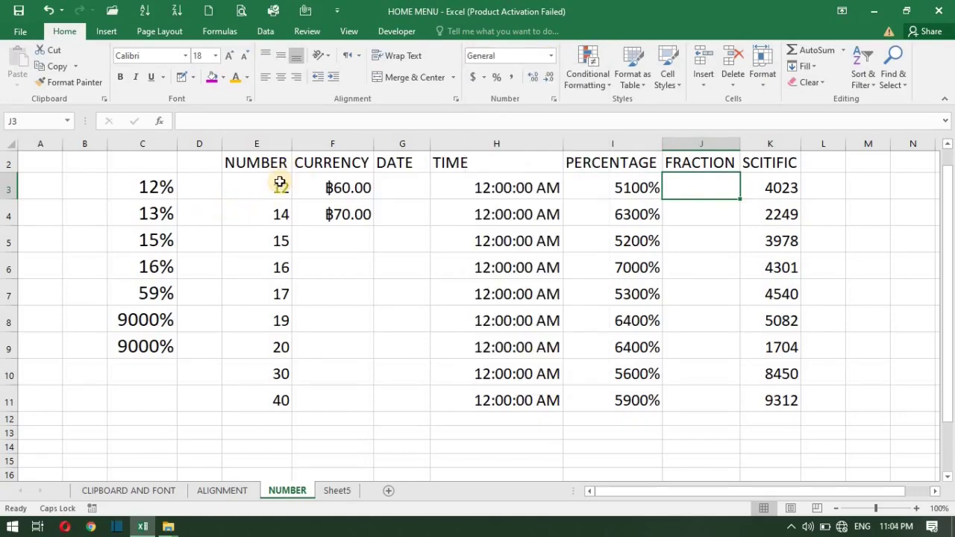
click(280, 186)
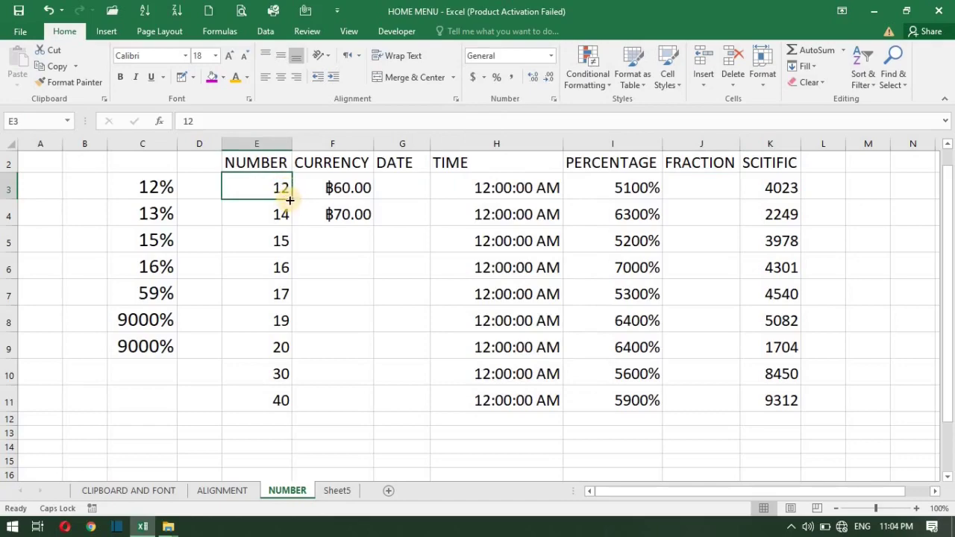
click(401, 190)
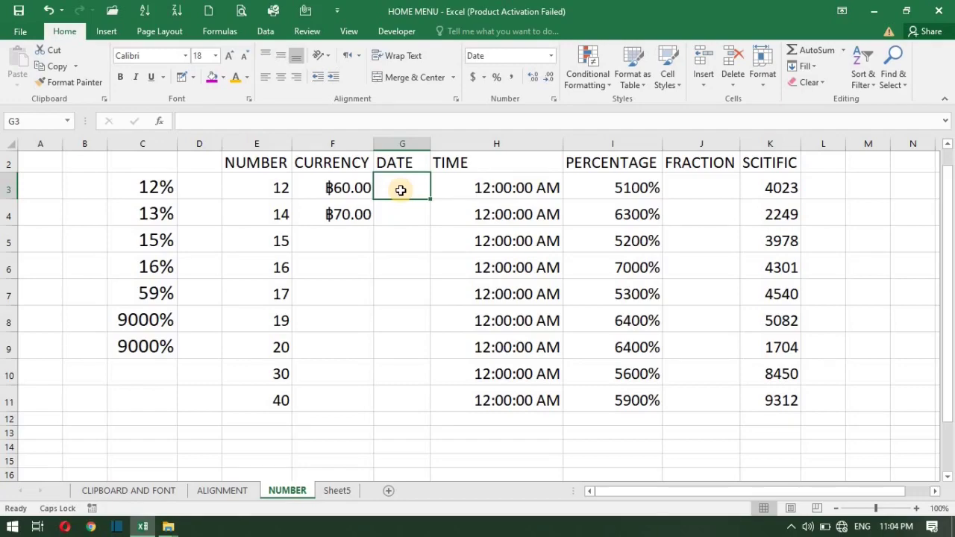
text(0.)
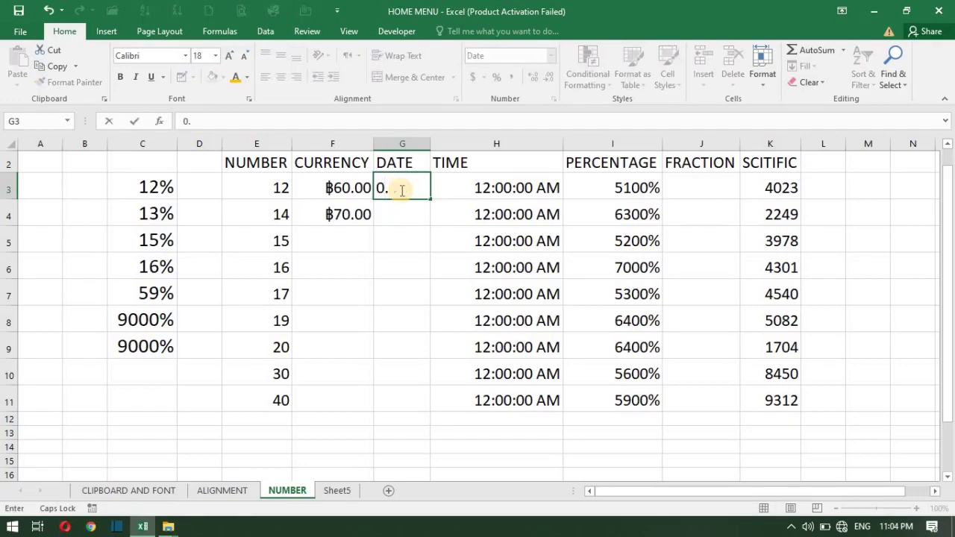
key(Return)
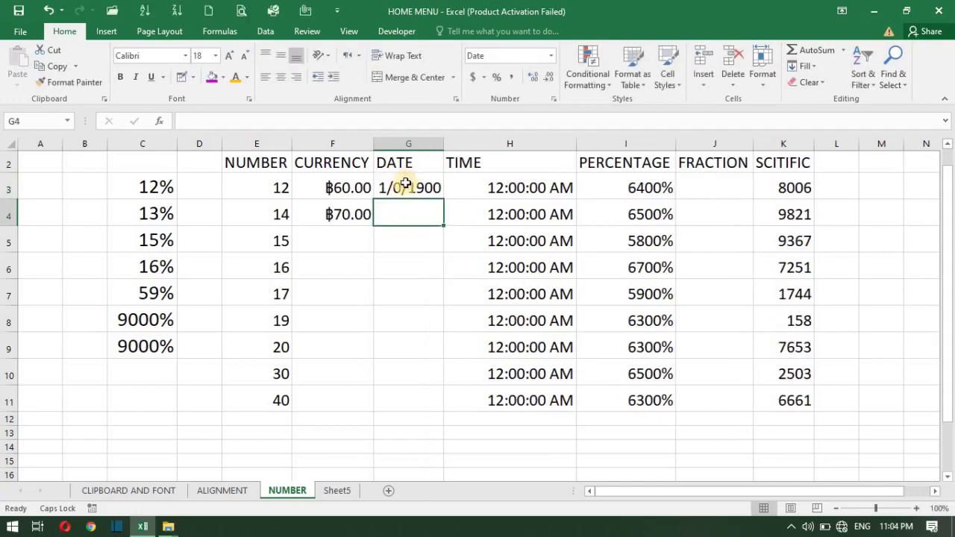
click(402, 189)
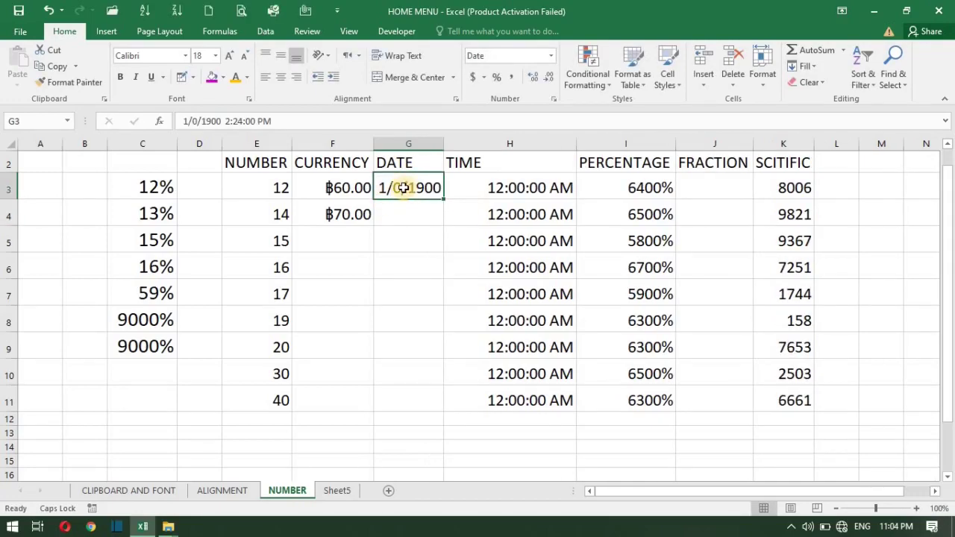
key(BackSpace)
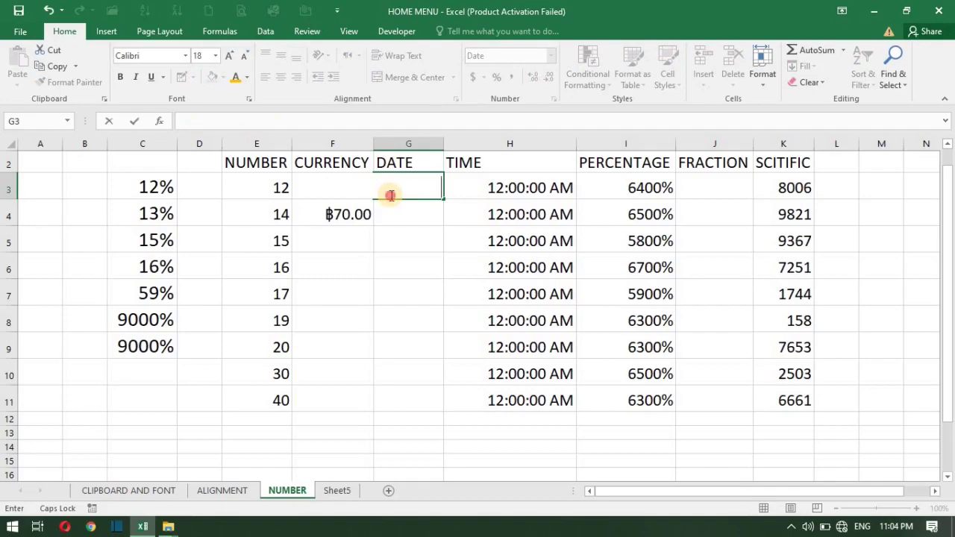
key(F2)
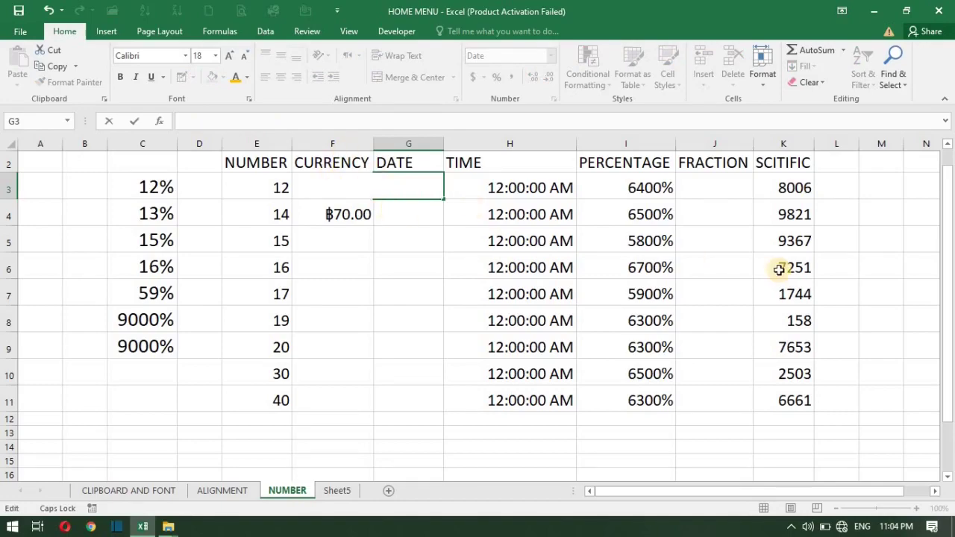
- Enter 0.5 in J3 and apply Fraction format to J3:J11, showing 1/2
click(709, 191)
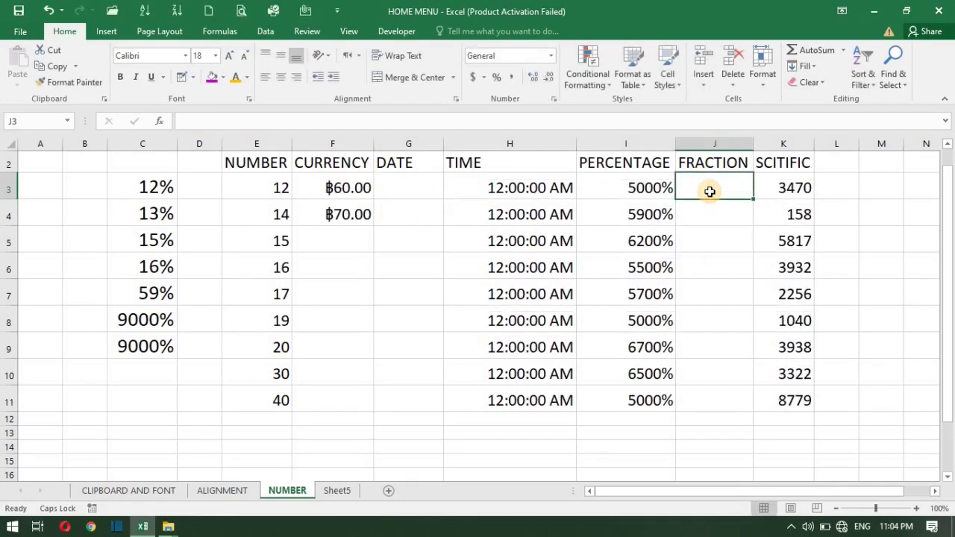
text(0)
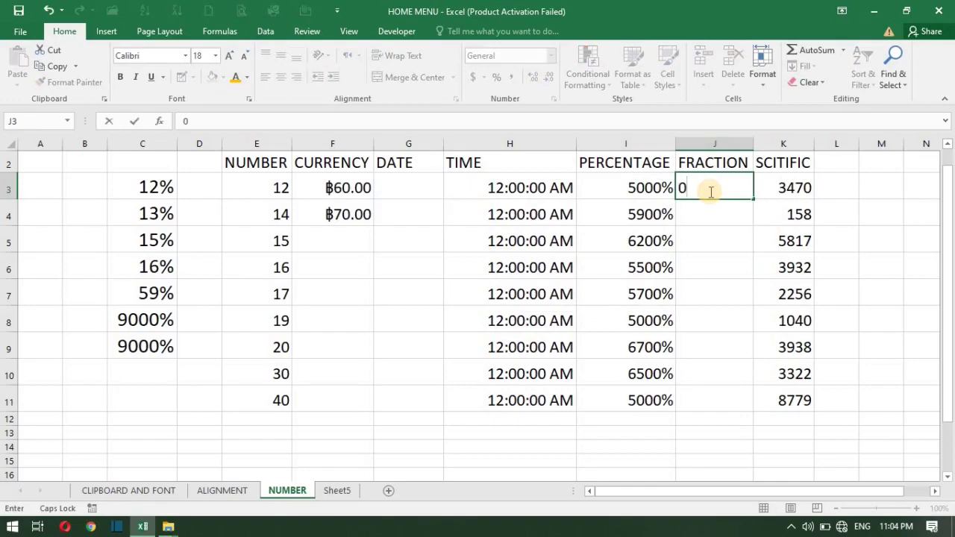
text(.5)
key(Return)
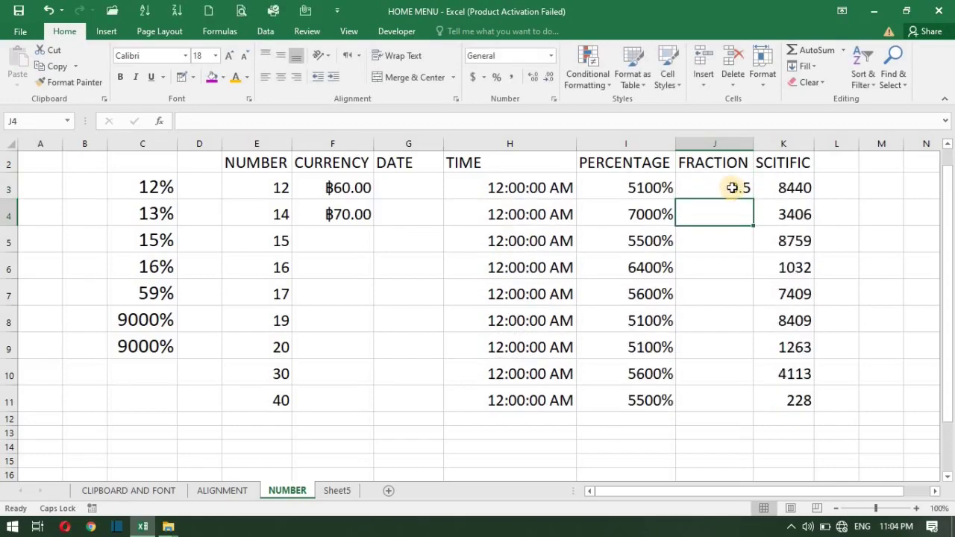
click(732, 187)
key(shift+Down)
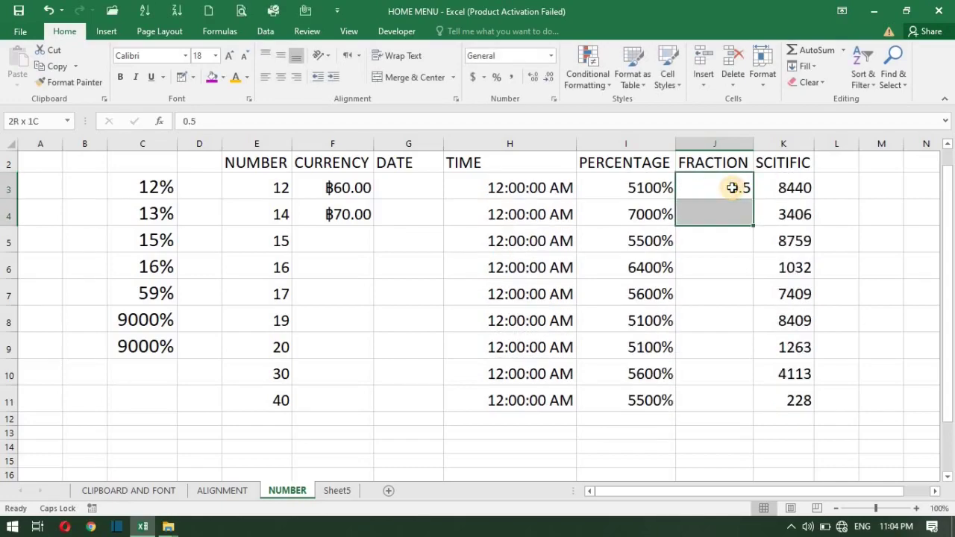
key(shift+Down)
key(shift+Down)
key(shift+Down)
key(shift+Down)
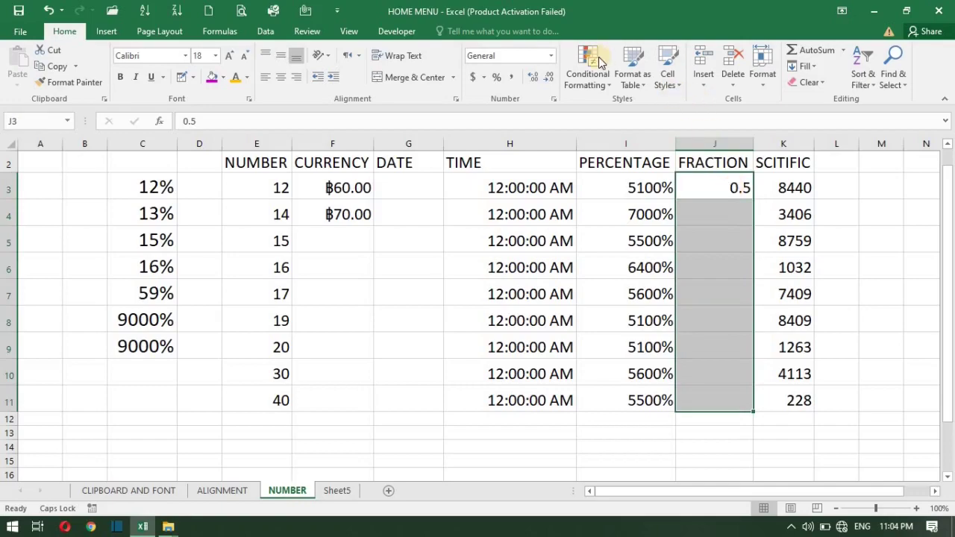
click(551, 58)
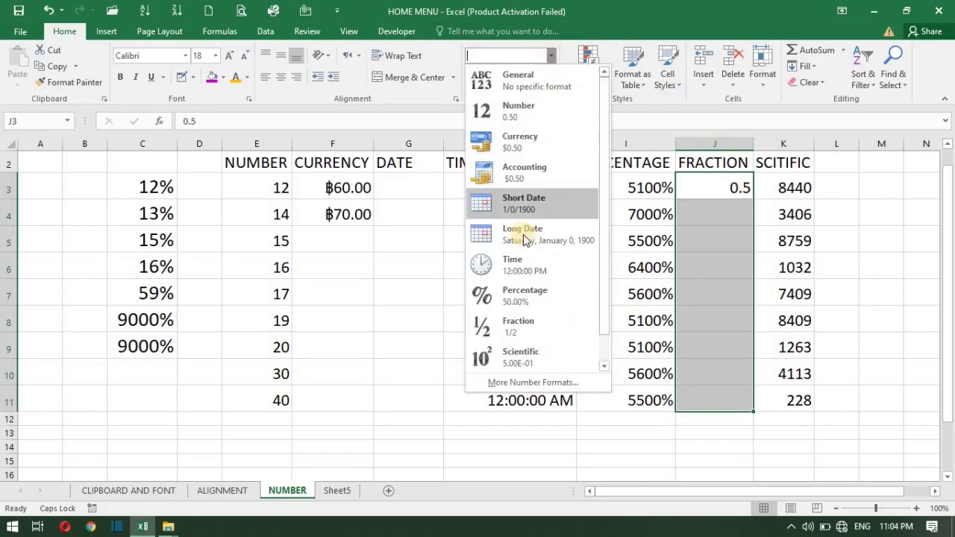
click(527, 326)
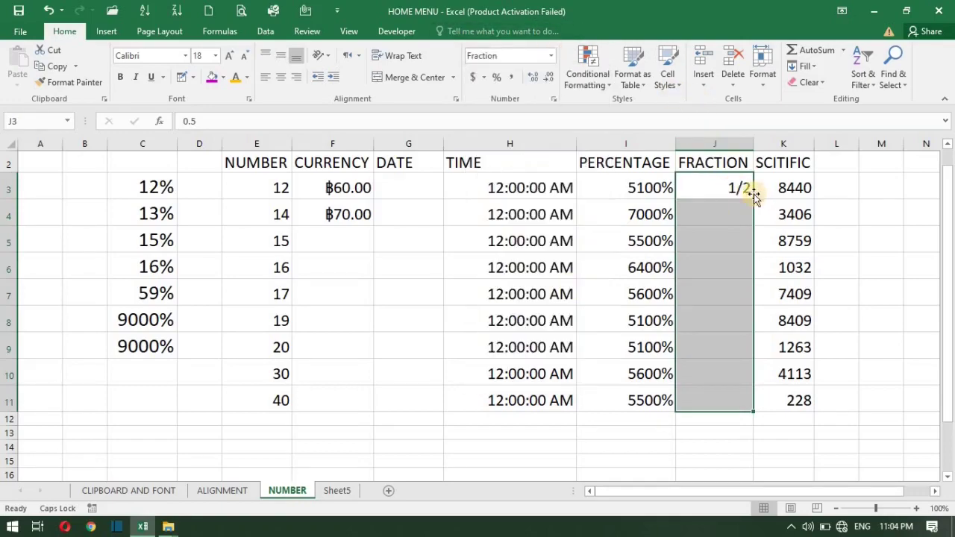
- Enter 0.2 in J4 and 0.3 in J5, displayed as 1/5 and 2/7
click(730, 205)
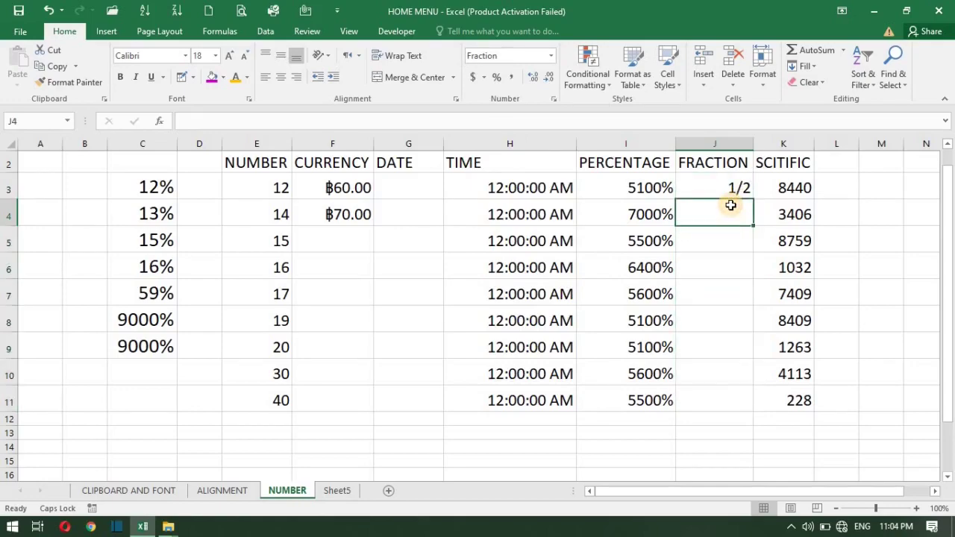
text(0)
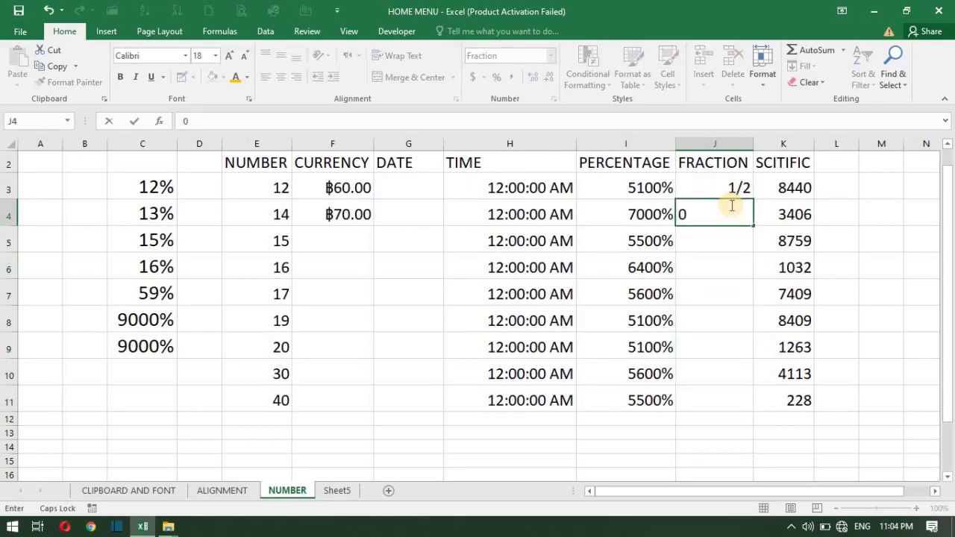
text(.2)
click(730, 205)
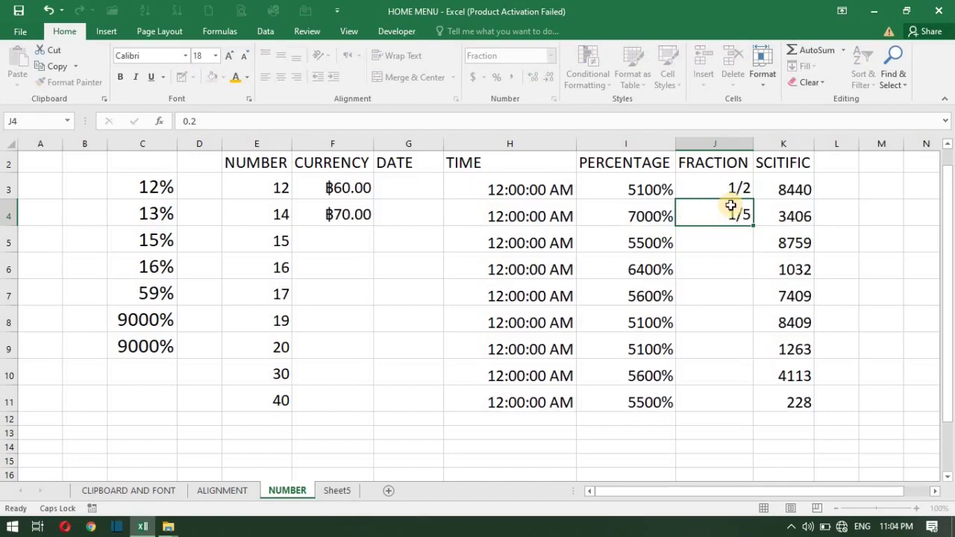
key(Return)
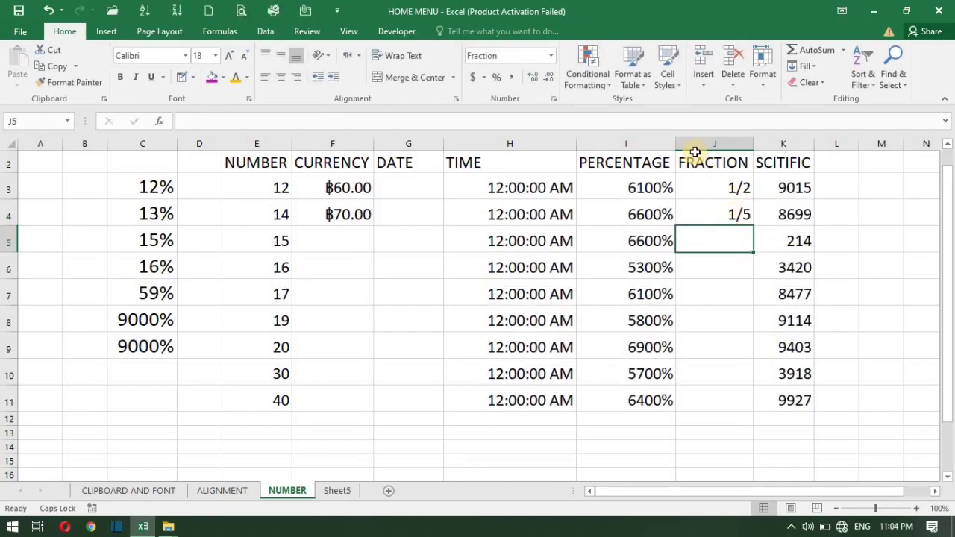
text(0)
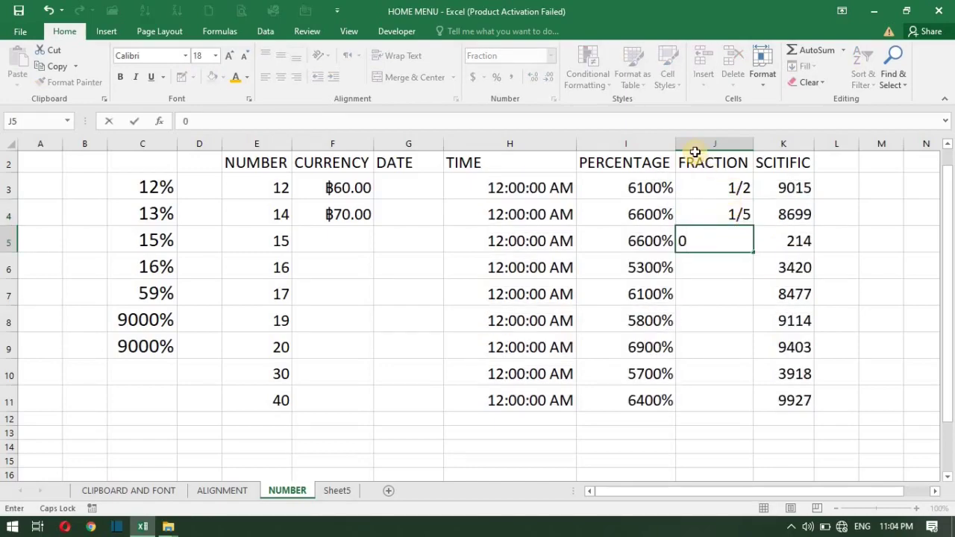
text(.3)
key(Return)
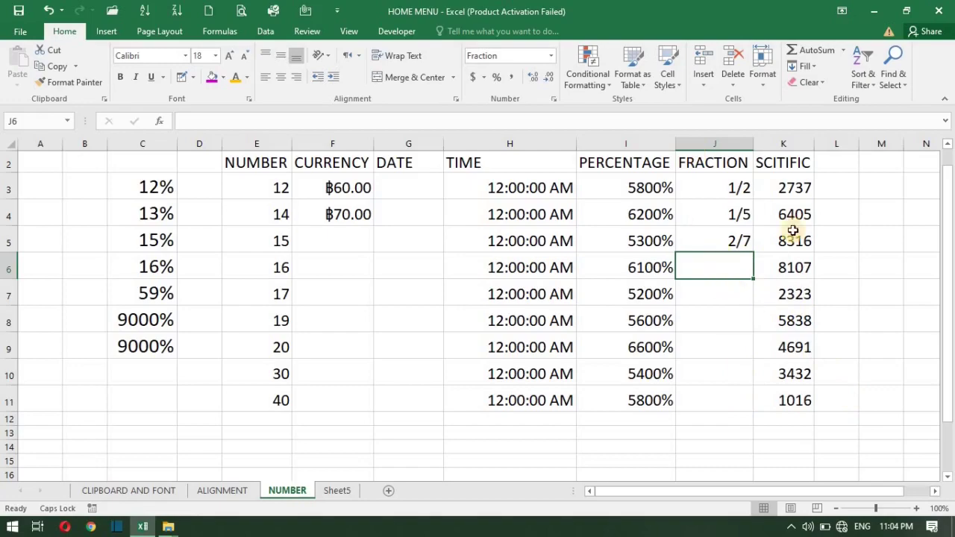
- Apply Scientific format to K3:K11, so values read 2.74E+03 through 1.02E+03
click(775, 163)
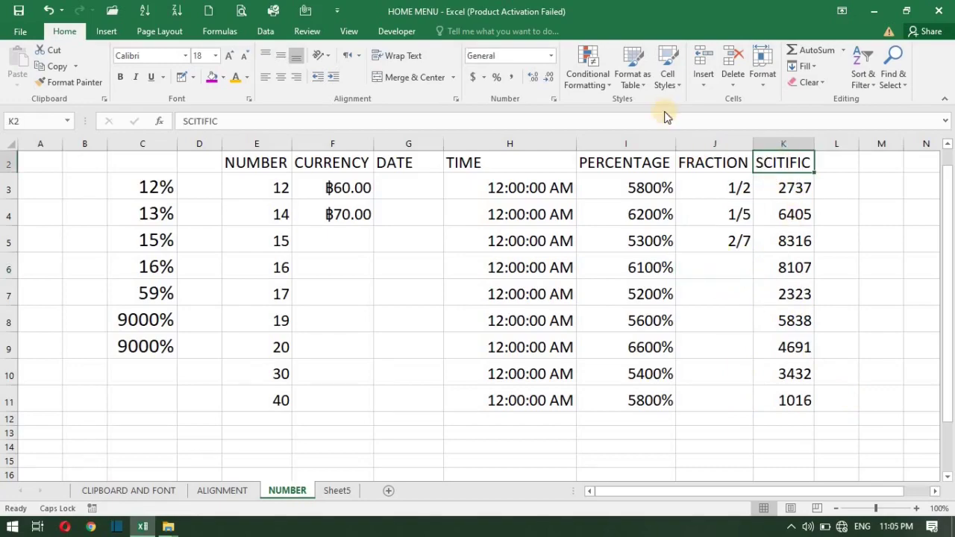
click(550, 56)
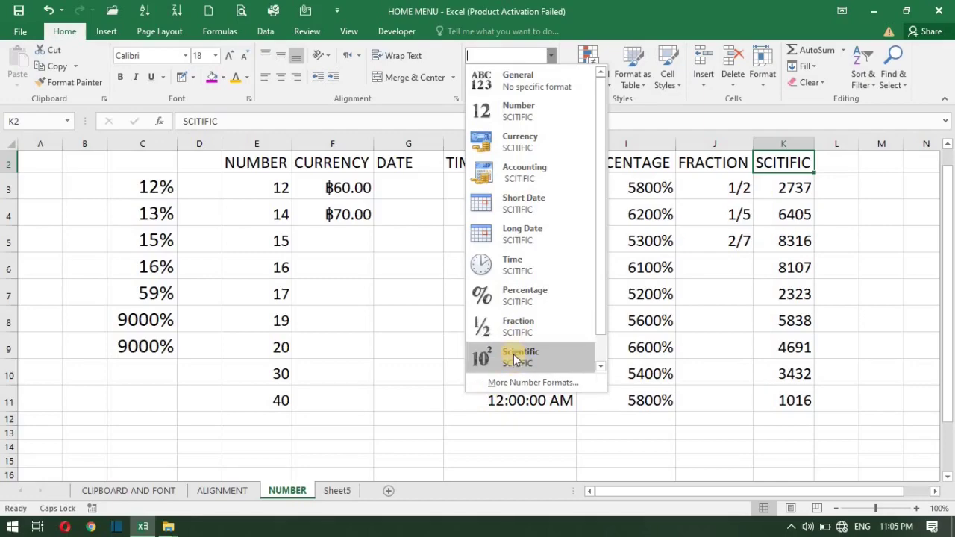
click(795, 187)
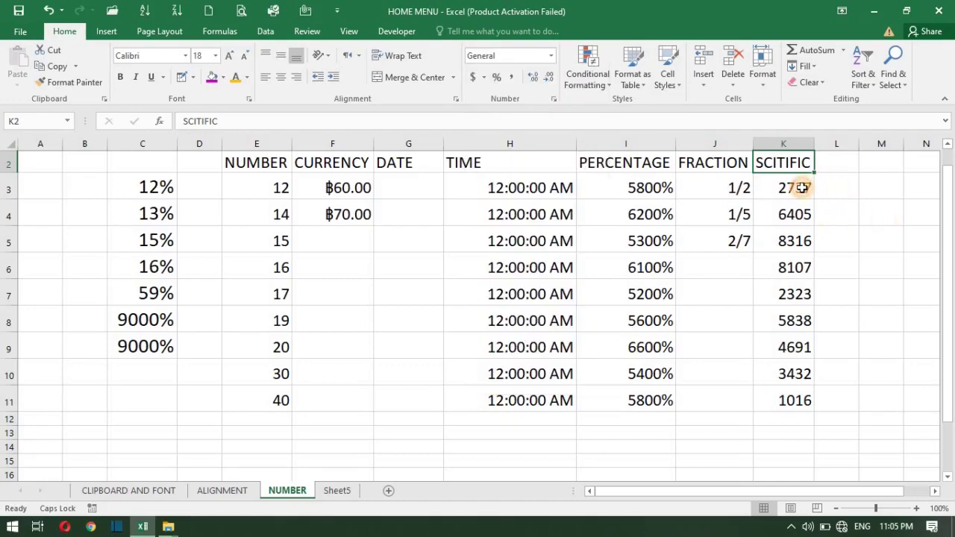
mouse_move(793, 187)
mouse_down()
mouse_move(801, 250)
mouse_move(786, 392)
mouse_up()
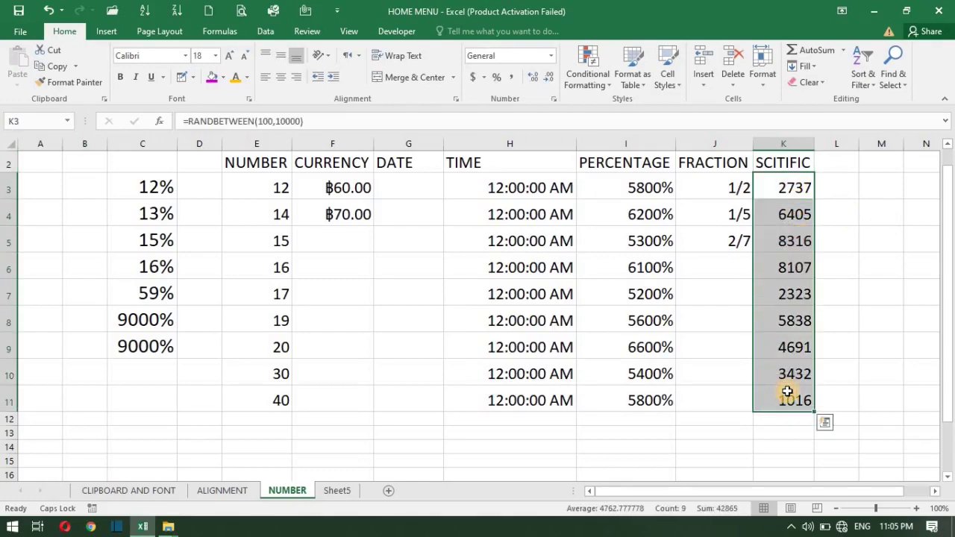
click(550, 55)
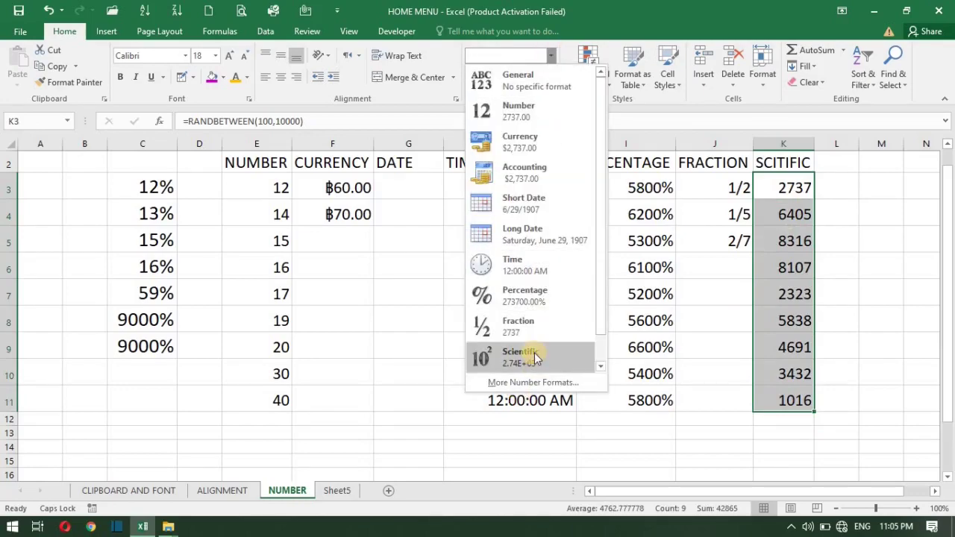
click(535, 359)
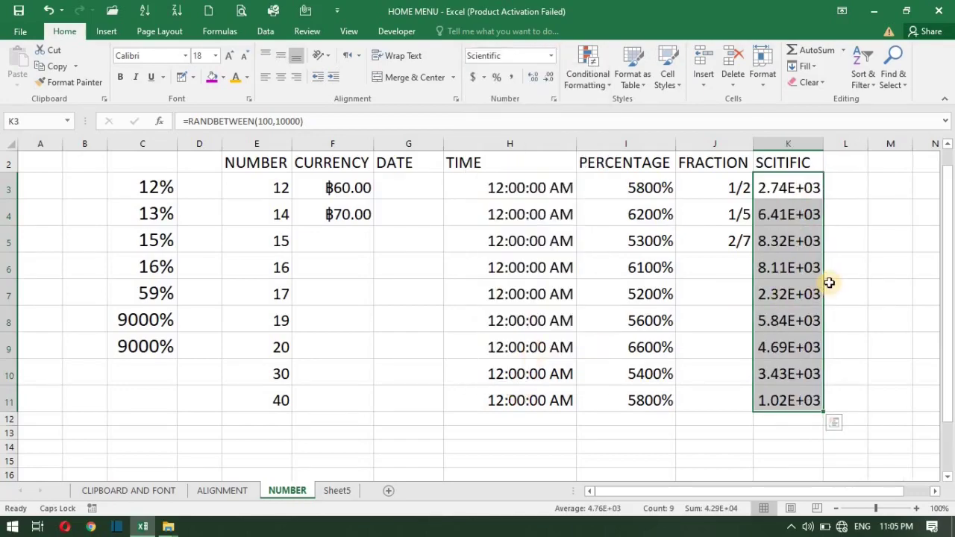
click(788, 188)
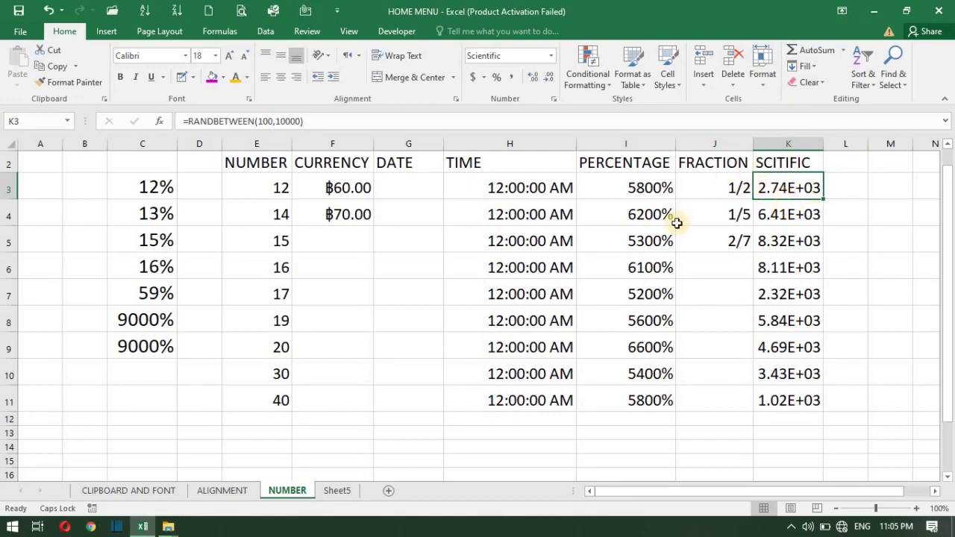
- Enter 100, 1000 and 10000 into cells L3, L4 and L5
click(846, 191)
text(1)
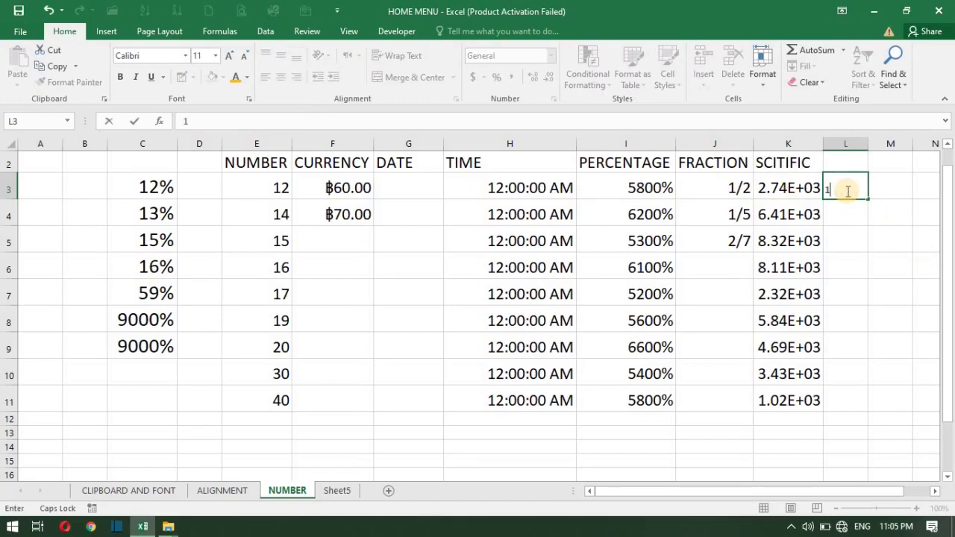
text(00)
key(Return)
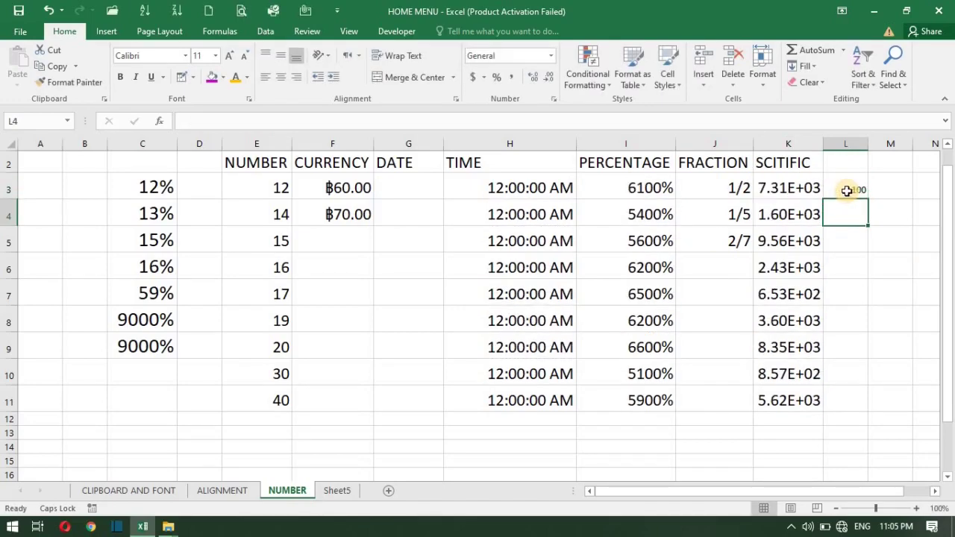
text(1000)
key(Return)
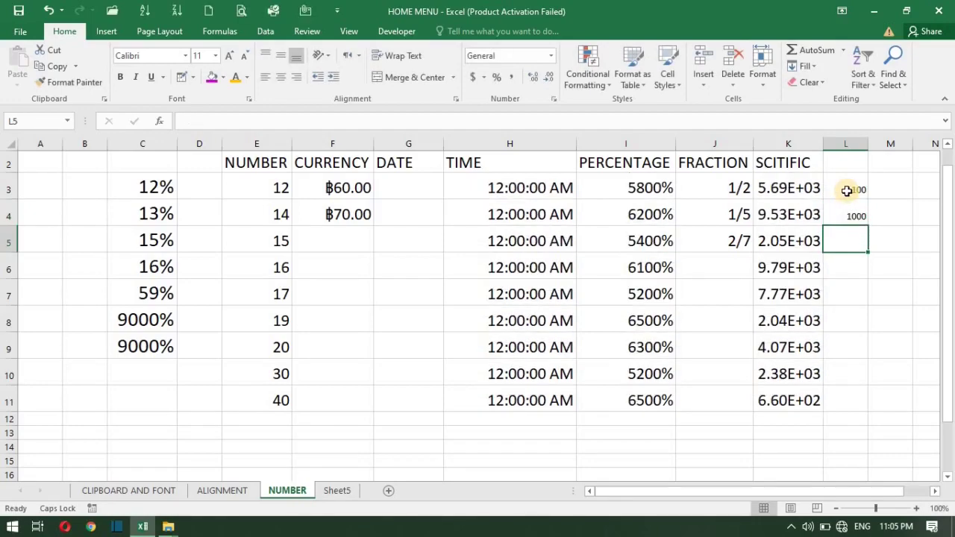
text(10000)
key(Return)
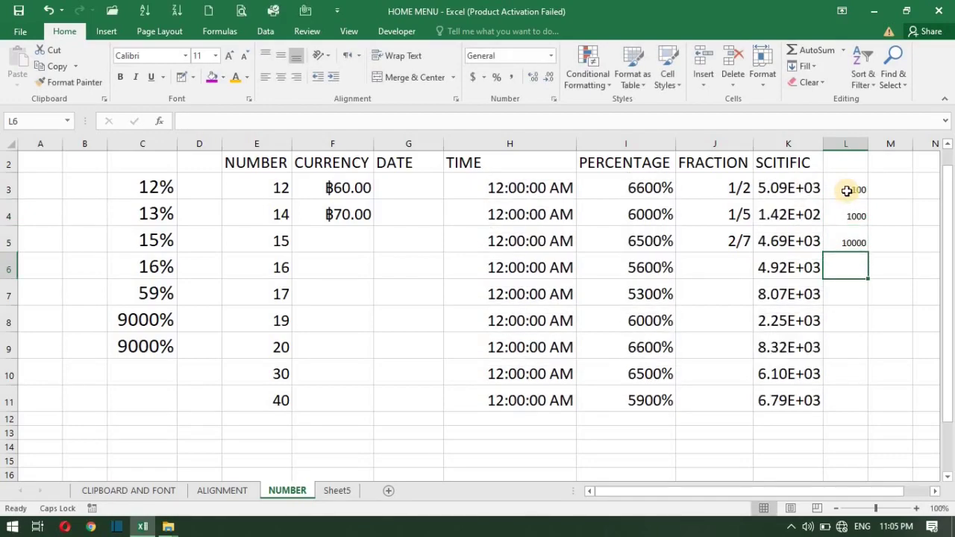
- Apply Scientific format to L3:L5 so they read 1.00E+02 to 1.00E+04
double_click(848, 189)
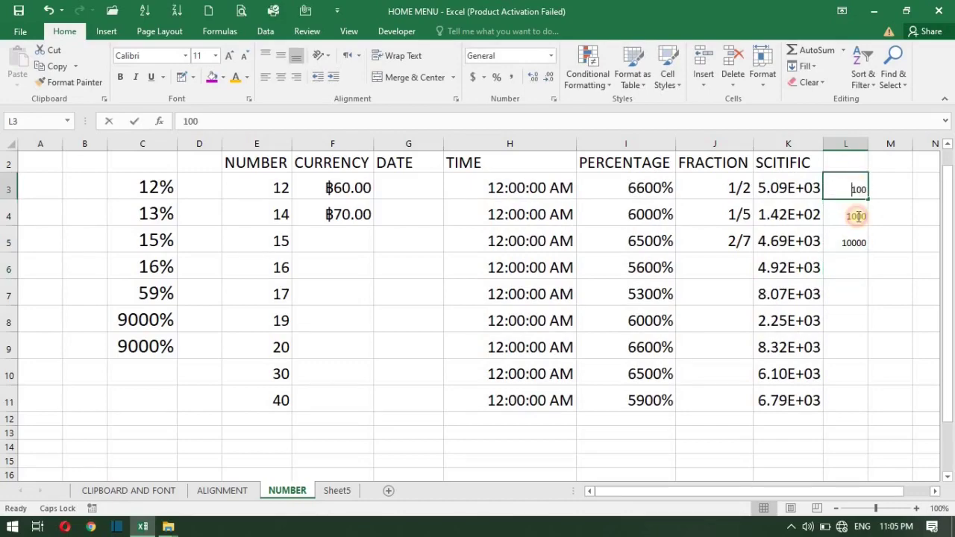
double_click(854, 188)
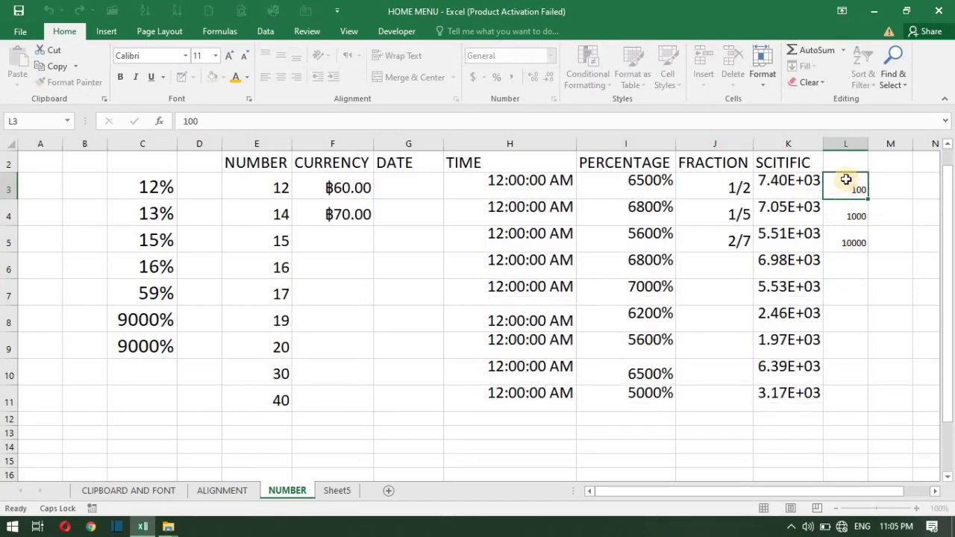
key(Escape)
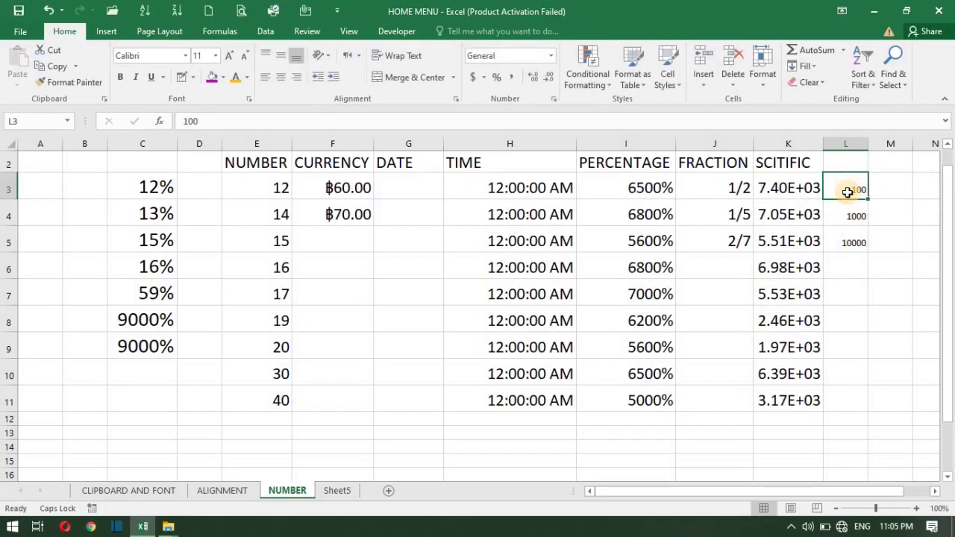
key(shift+Down)
key(shift+Down)
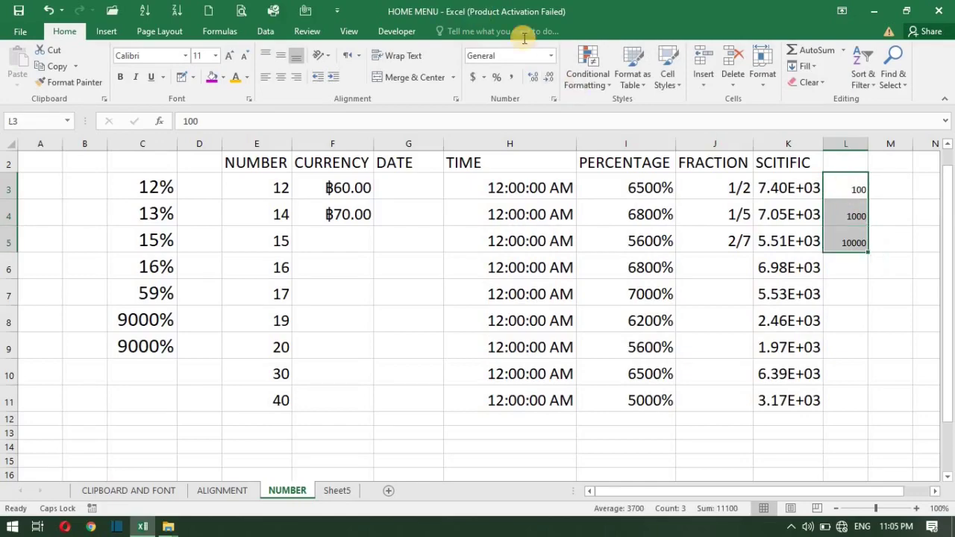
click(551, 55)
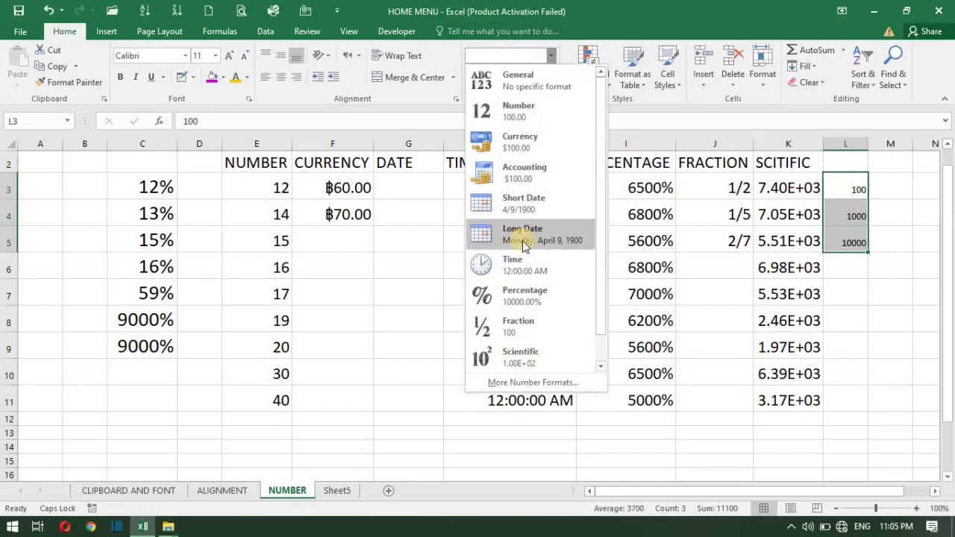
click(519, 357)
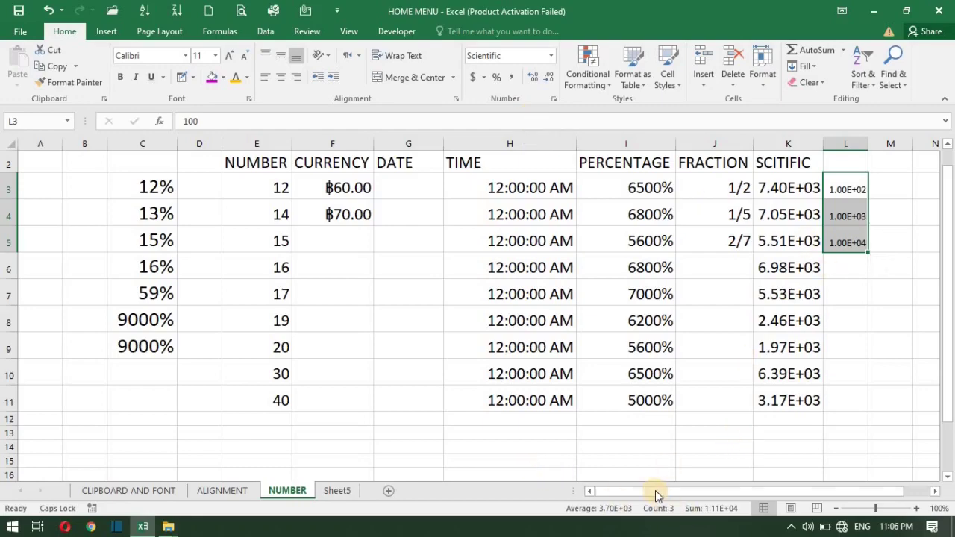
drag(655, 490, 673, 491)
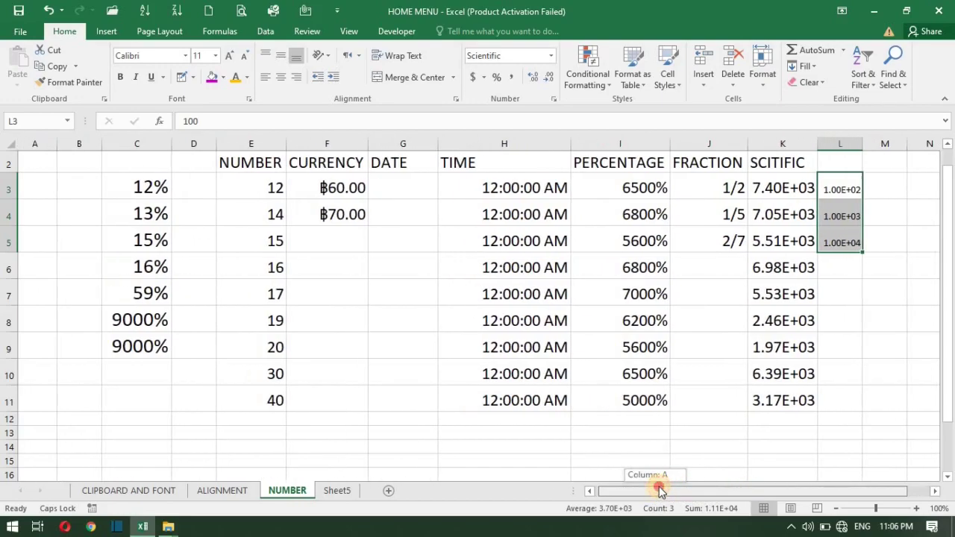
drag(674, 491, 619, 491)
click(532, 446)
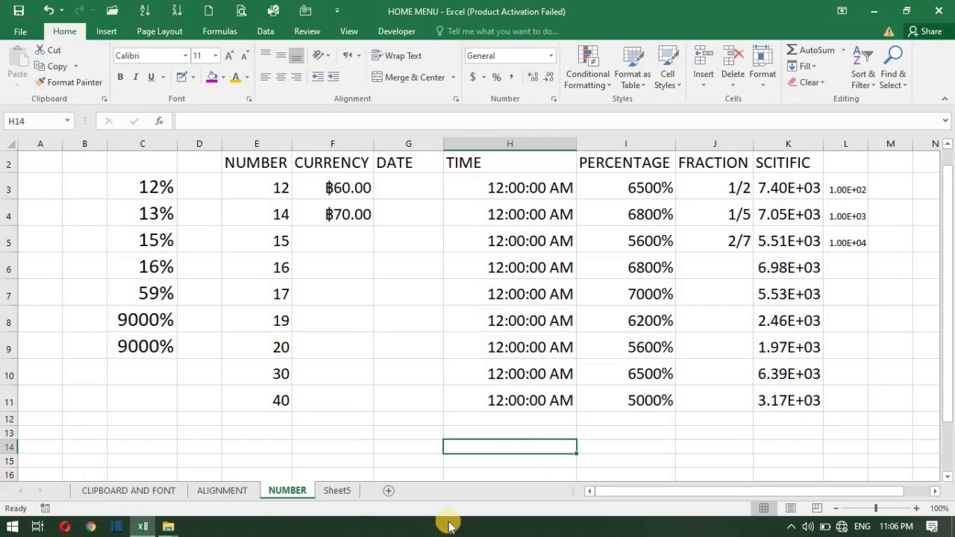
click(786, 527)
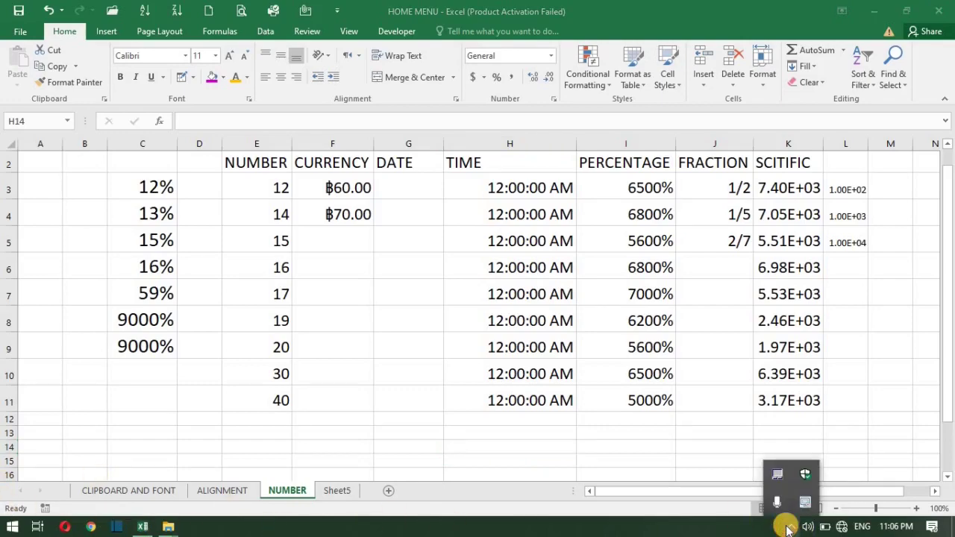